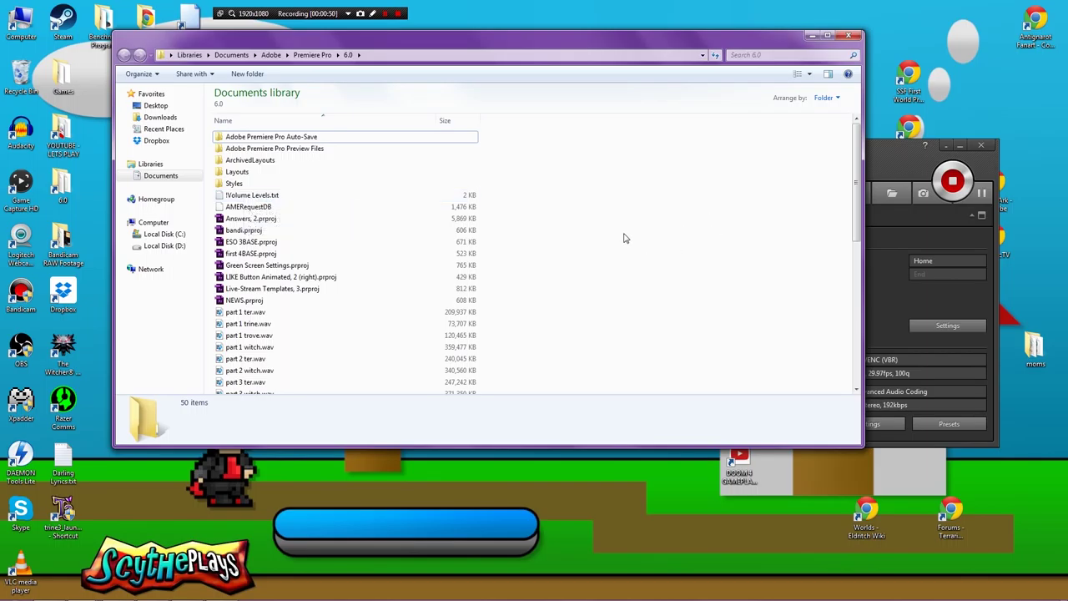
# Step: Review the volume levels notes and the ESO 3BASE project's details
pyautogui.doubleClick(249, 197)
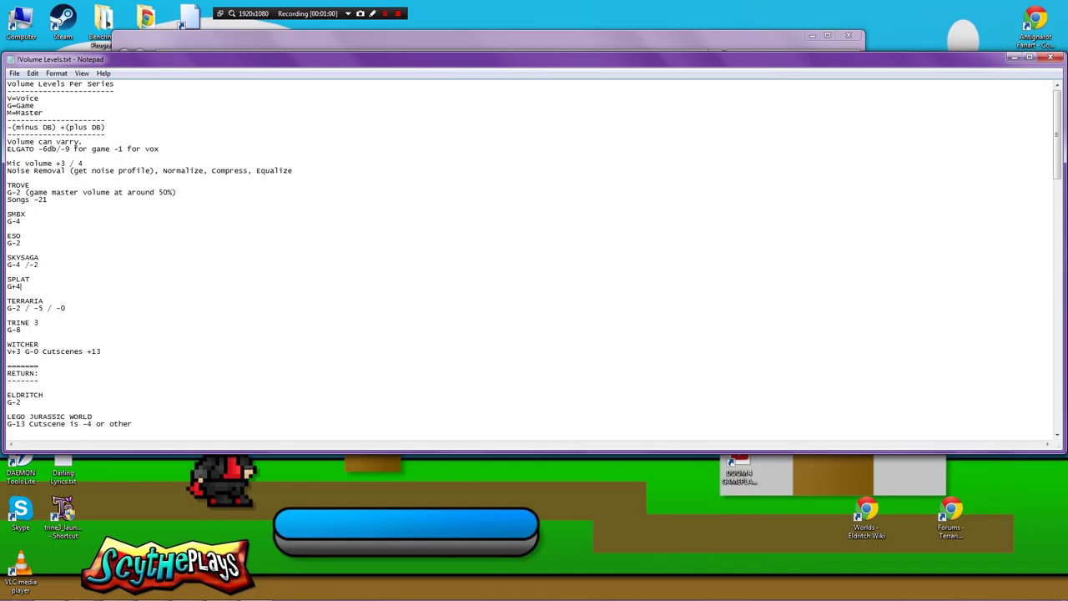
pyautogui.click(1051, 57)
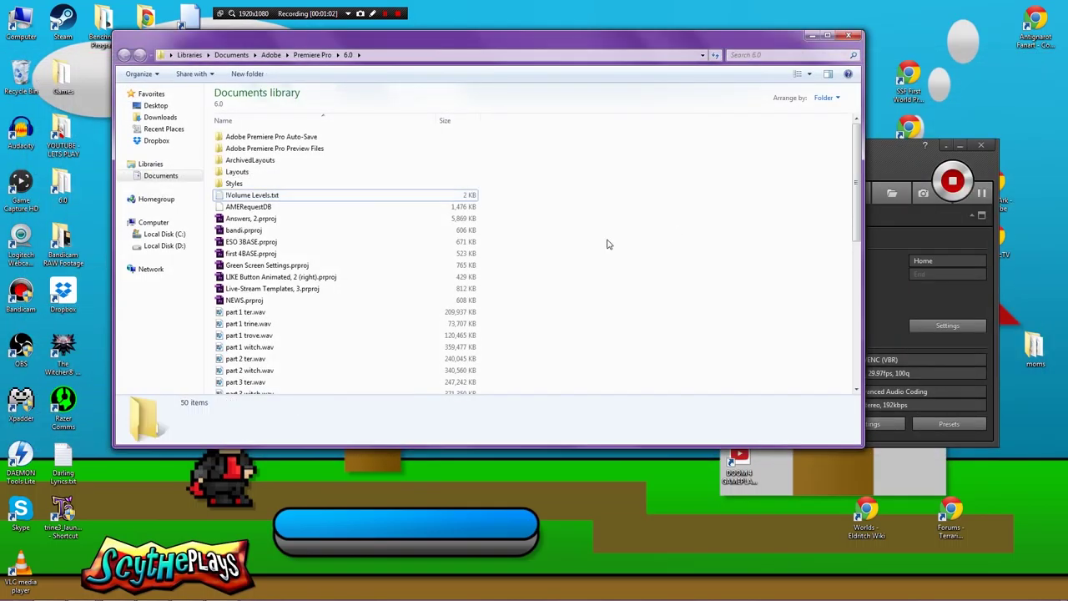
pyautogui.click(252, 254)
pyautogui.click(253, 242)
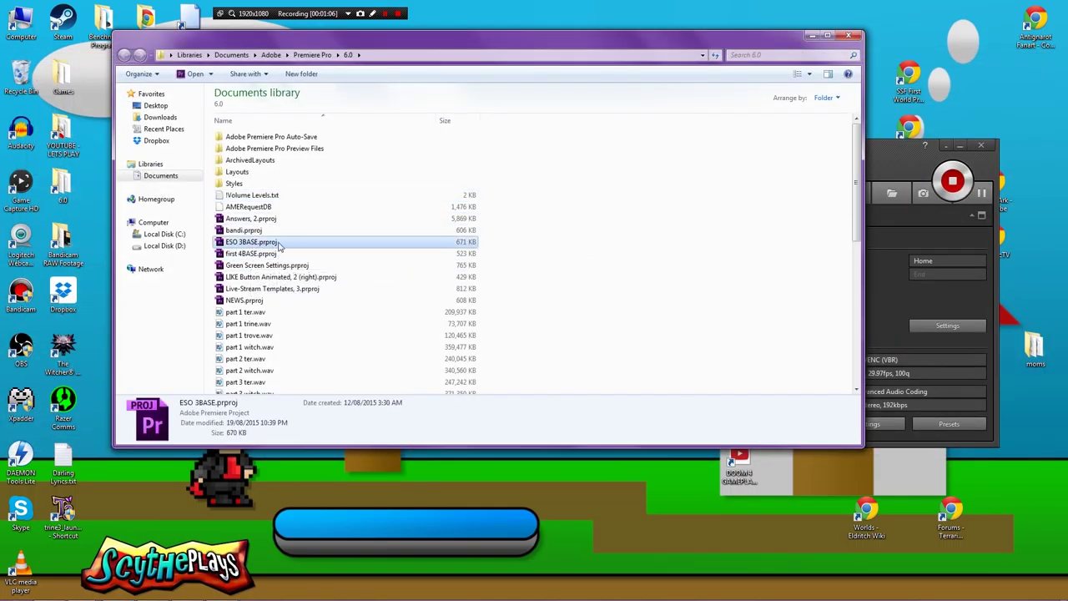
# Step: Find terraria 1BASE.prproj in the file list and open it
pyautogui.scroll(-6, 302, 271)
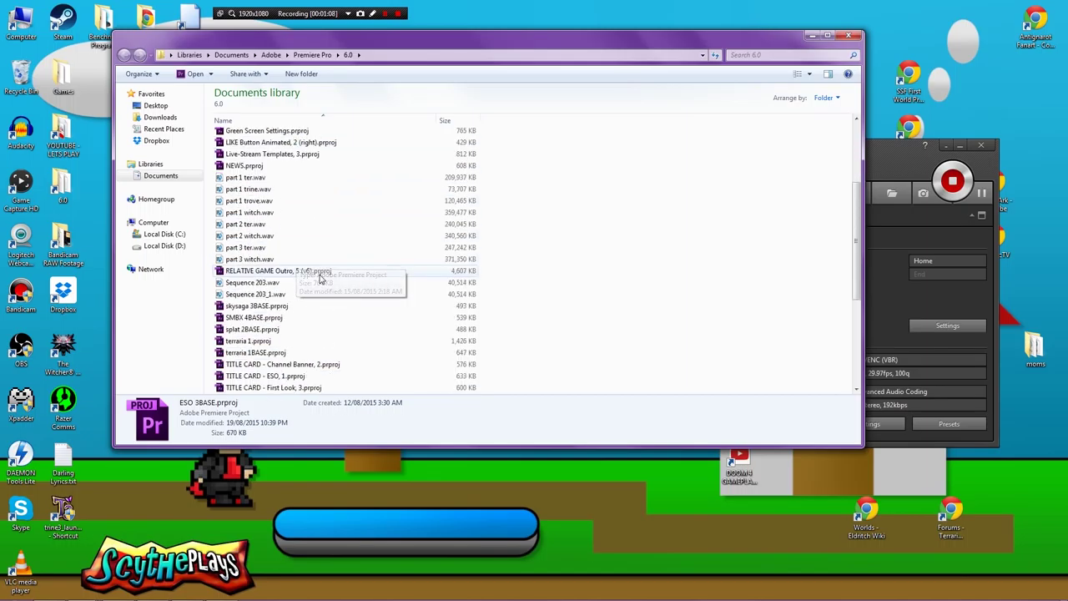
pyautogui.scroll(2, 322, 278)
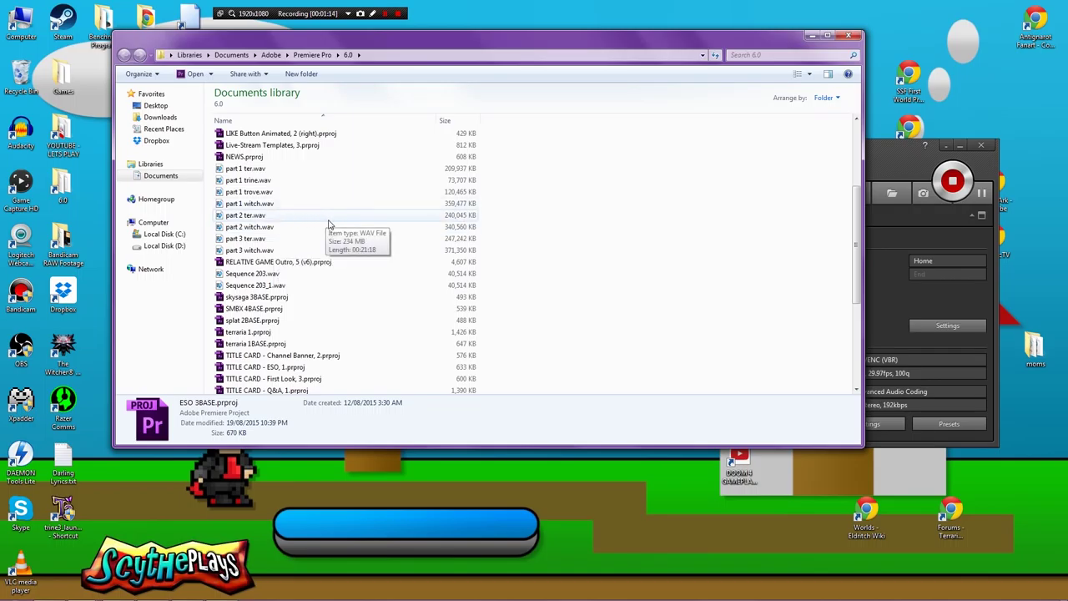
pyautogui.scroll(-5, 338, 230)
pyautogui.scroll(-1, 349, 233)
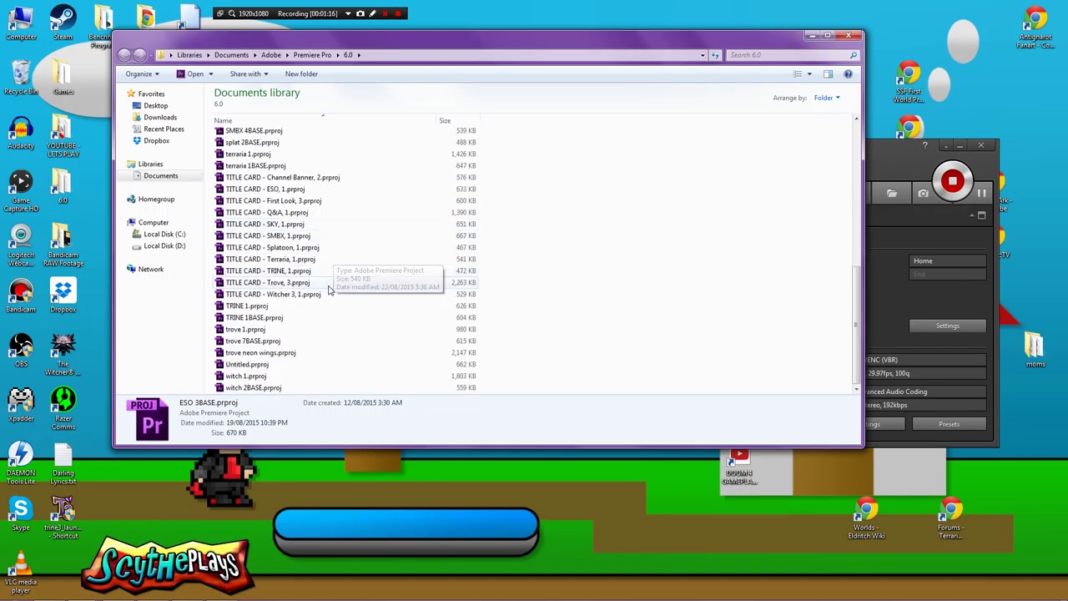
pyautogui.click(548, 275)
pyautogui.press('t')
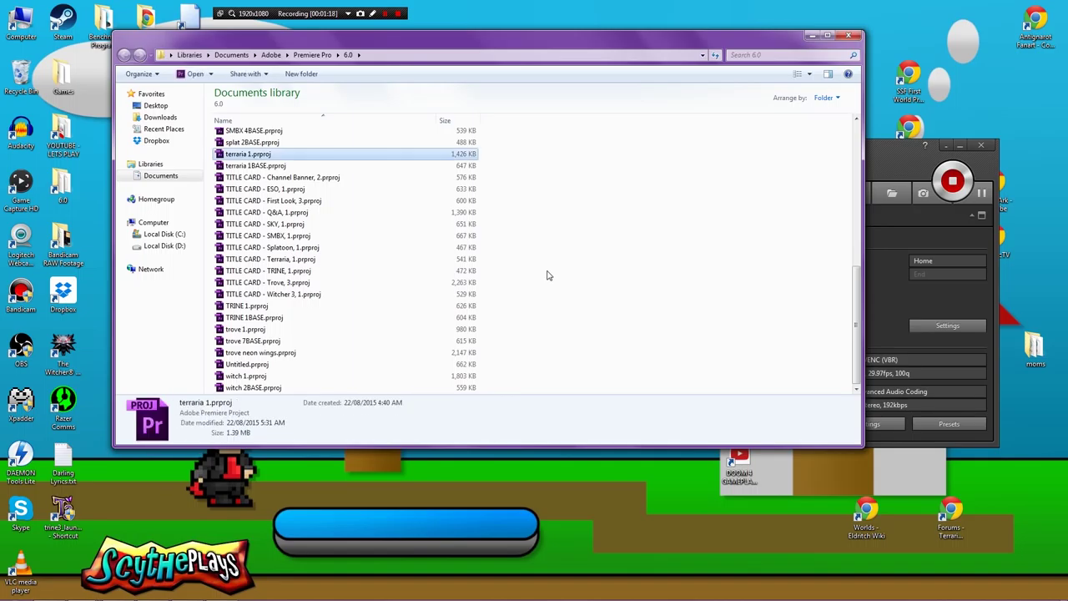
pyautogui.click(241, 167)
pyautogui.doubleClick(241, 166)
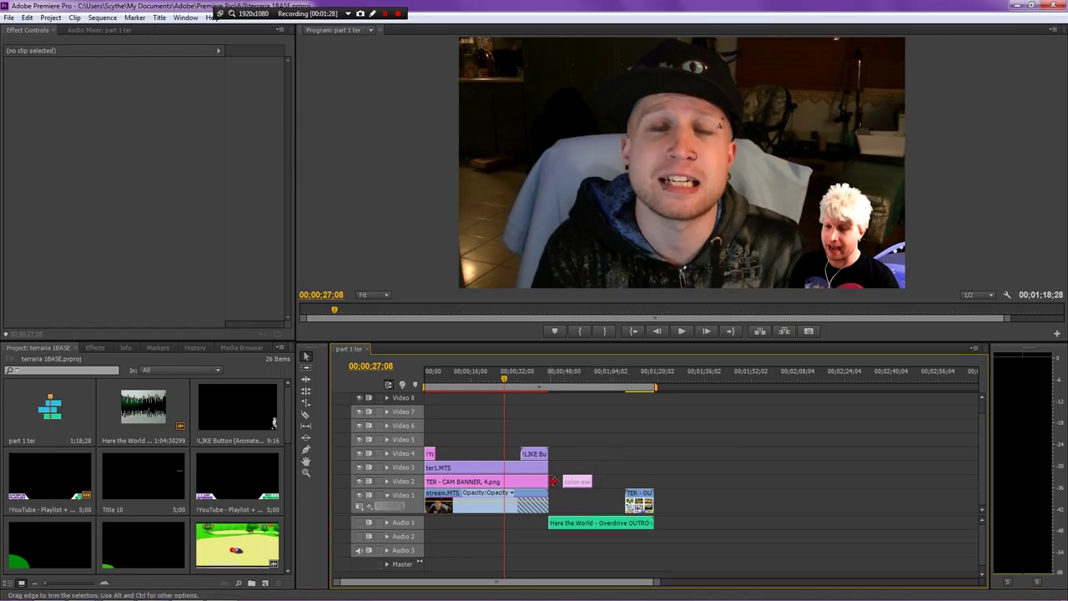
# Step: Scrub the playhead back to 00;00;38;03 and select the stream.MTS clip on Video 1
pyautogui.moveTo(710, 375); pyautogui.dragTo(701, 375)
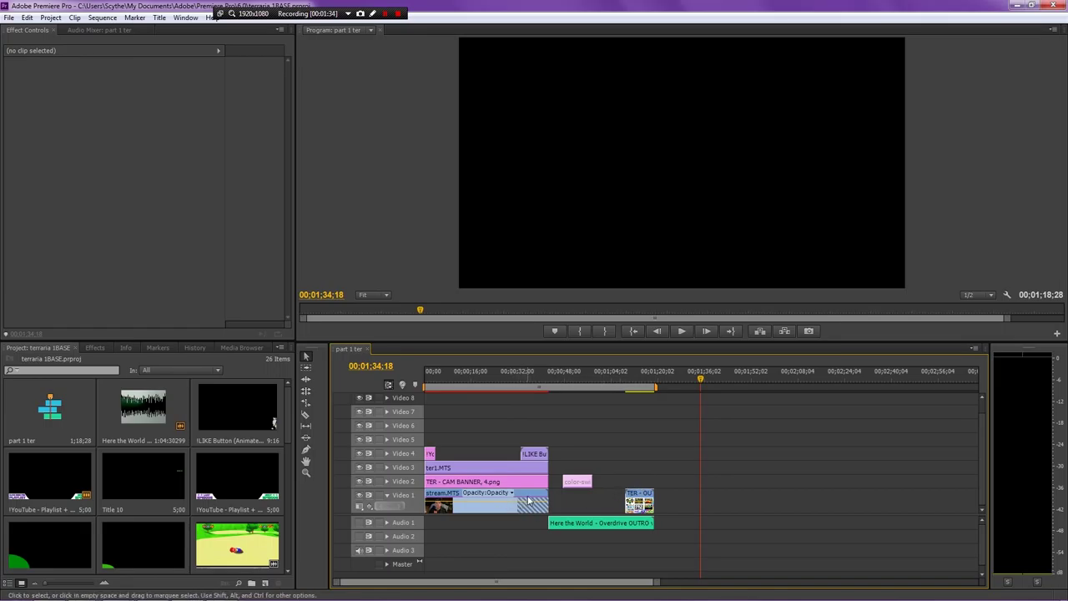
pyautogui.click(536, 381)
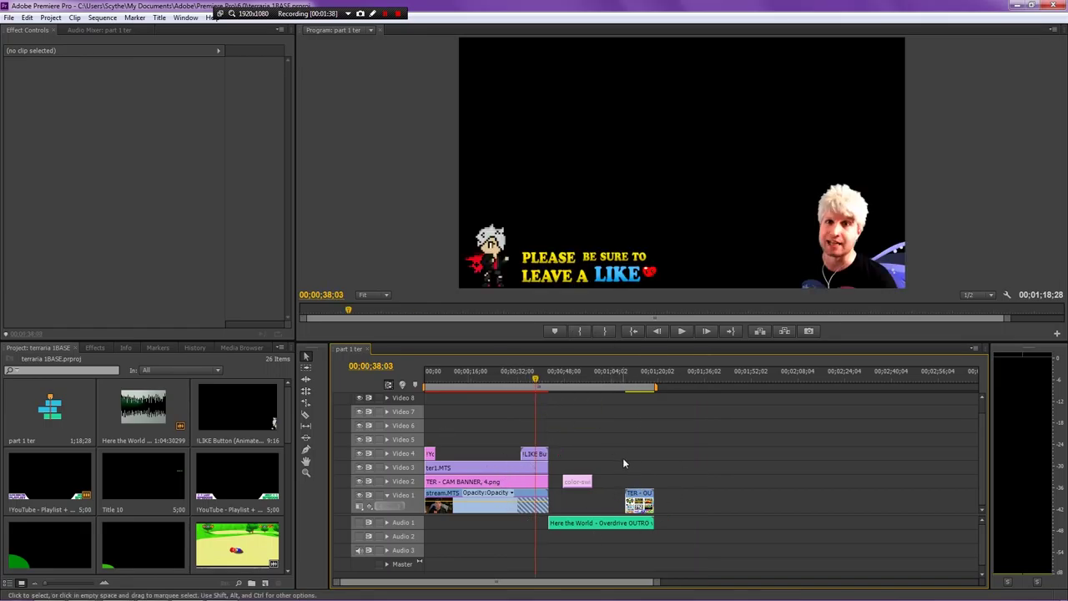
pyautogui.click(538, 499)
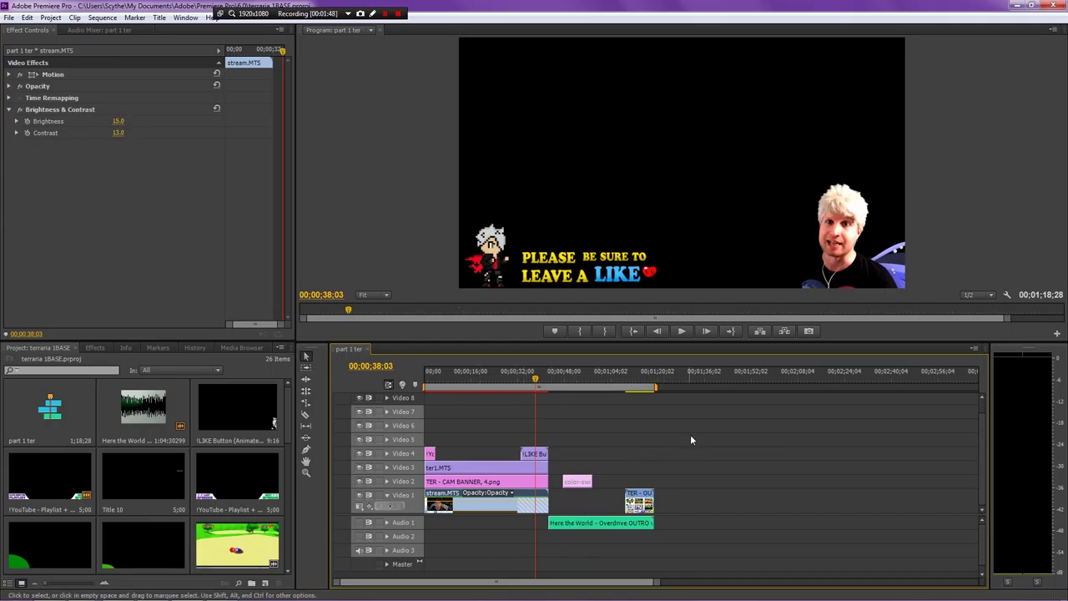
# Step: Replace 'BASE' with '2' in the file name and save the project as terraria 2.prproj
pyautogui.click(708, 383)
pyautogui.hotkey('ctrl', 'shift', 's')
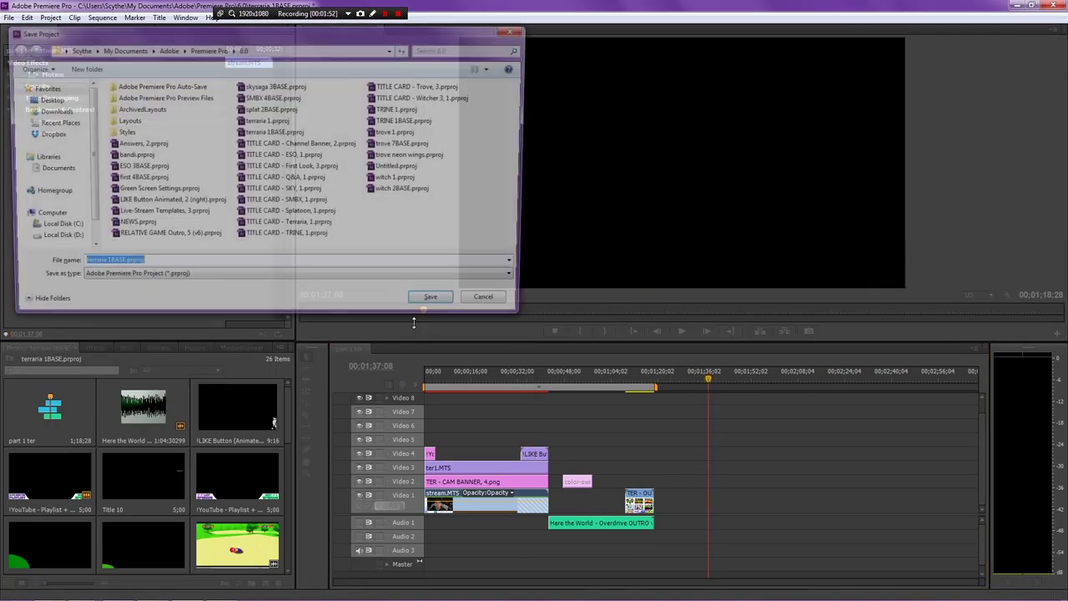
pyautogui.moveTo(102, 265); pyautogui.dragTo(119, 265)
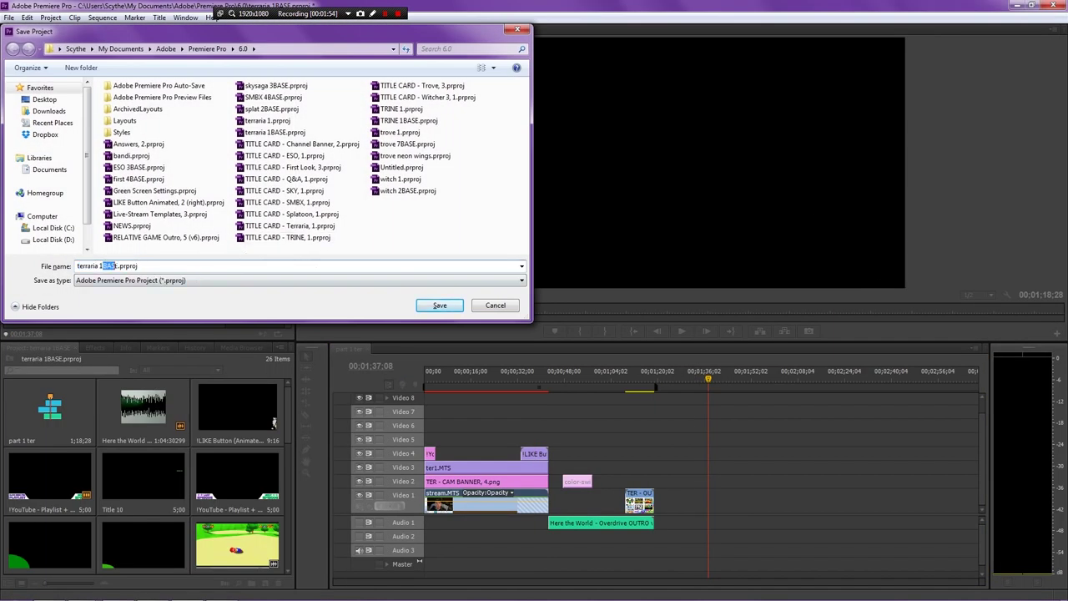
pyautogui.press('BackSpace')
pyautogui.press('BackSpace')
pyautogui.write('2')
pyautogui.click(429, 310)
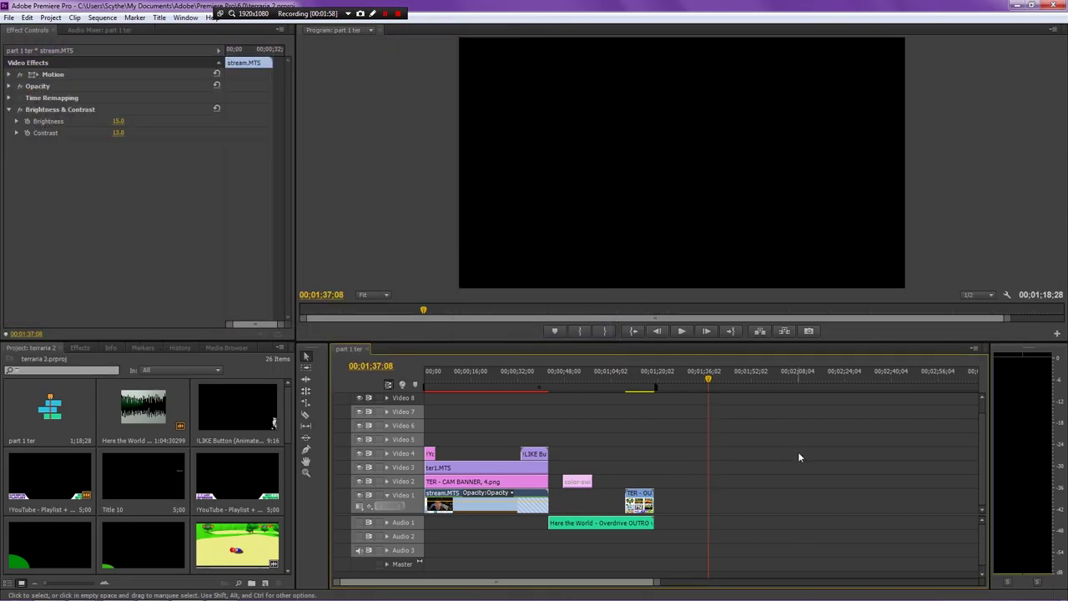
# Step: Browse in Media Browser to the Bandicam RAW Footage folder on the D: drive
pyautogui.click(217, 349)
pyautogui.click(8, 374)
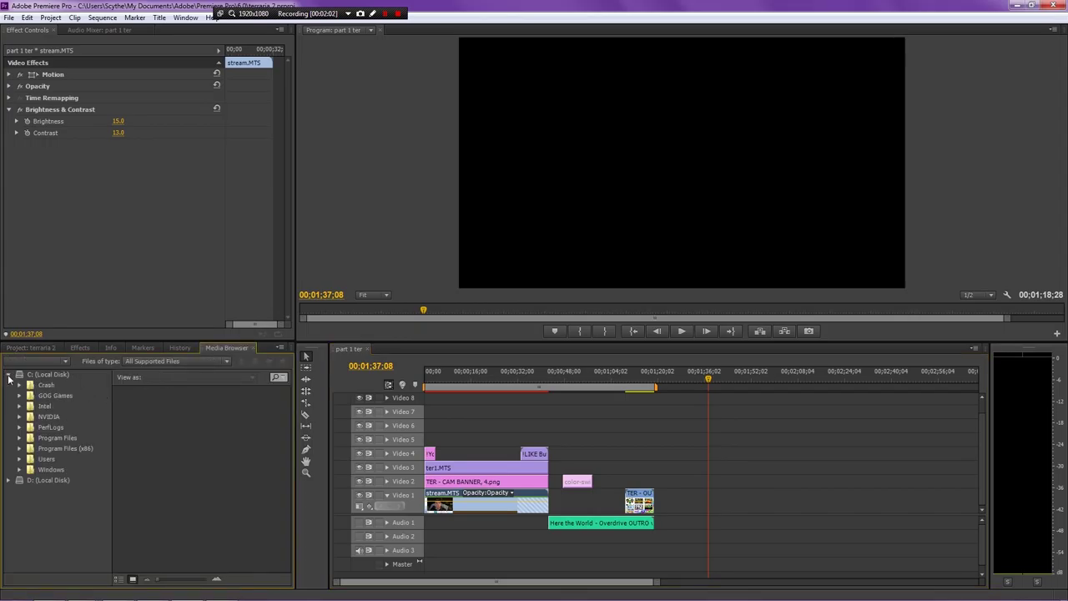
pyautogui.click(8, 375)
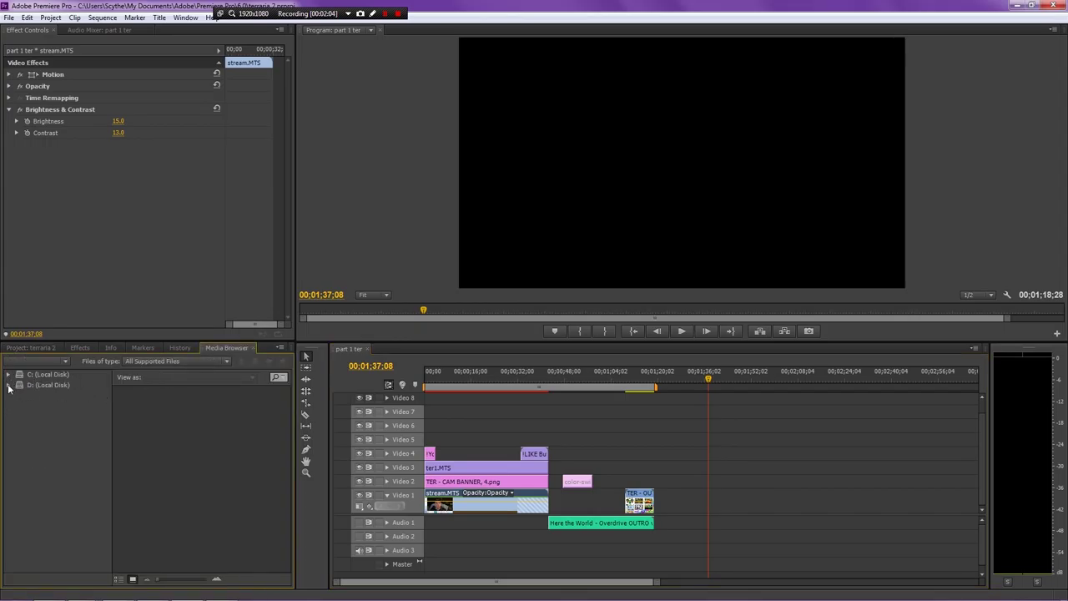
pyautogui.click(8, 387)
pyautogui.click(50, 415)
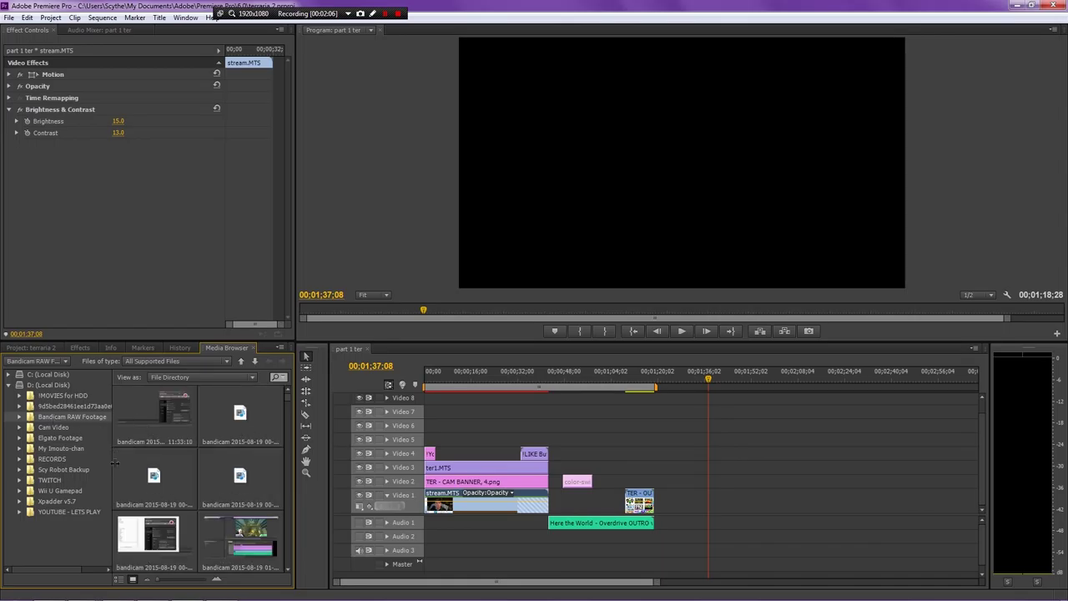
pyautogui.moveTo(114, 453); pyautogui.dragTo(52, 453)
# Step: Search 'te' and drag the Terraria gameplay recording onto the timeline at the playhead
pyautogui.click(245, 377)
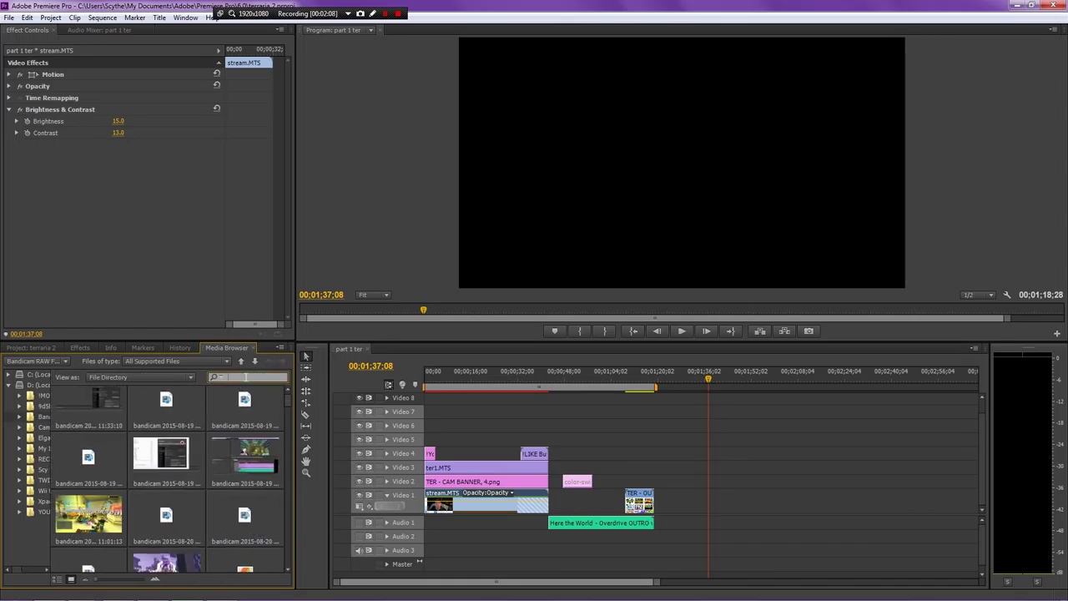
pyautogui.write('ter')
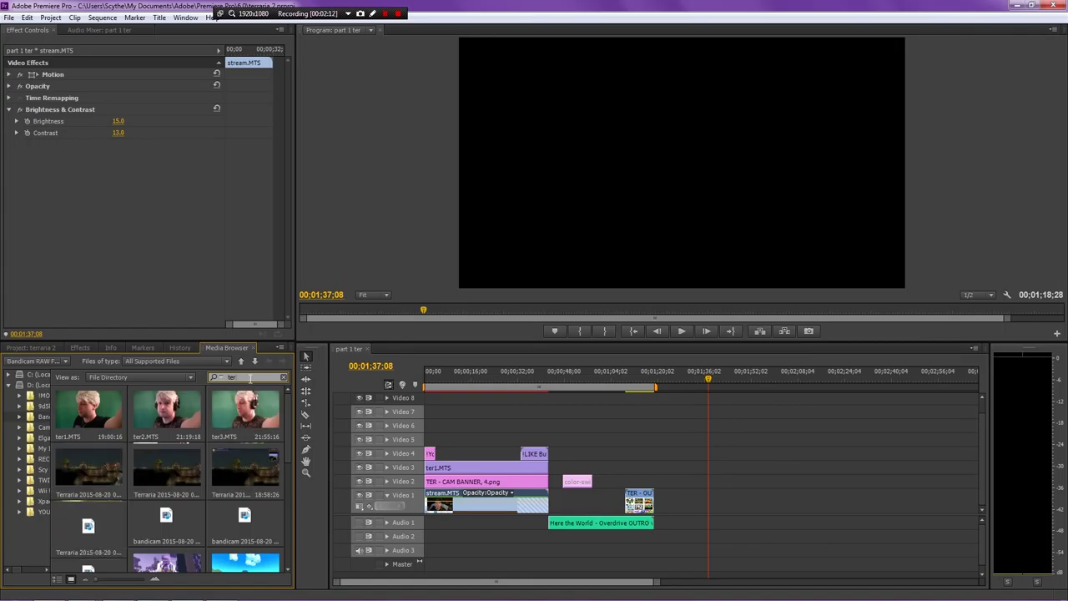
pyautogui.click(246, 469)
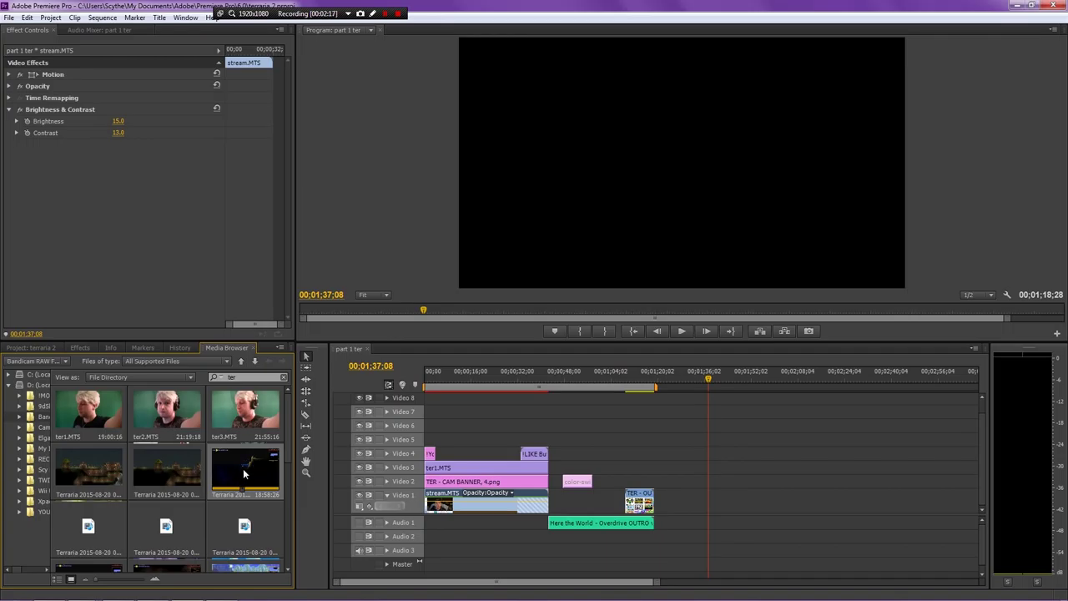
pyautogui.moveTo(243, 473); pyautogui.dragTo(721, 508)
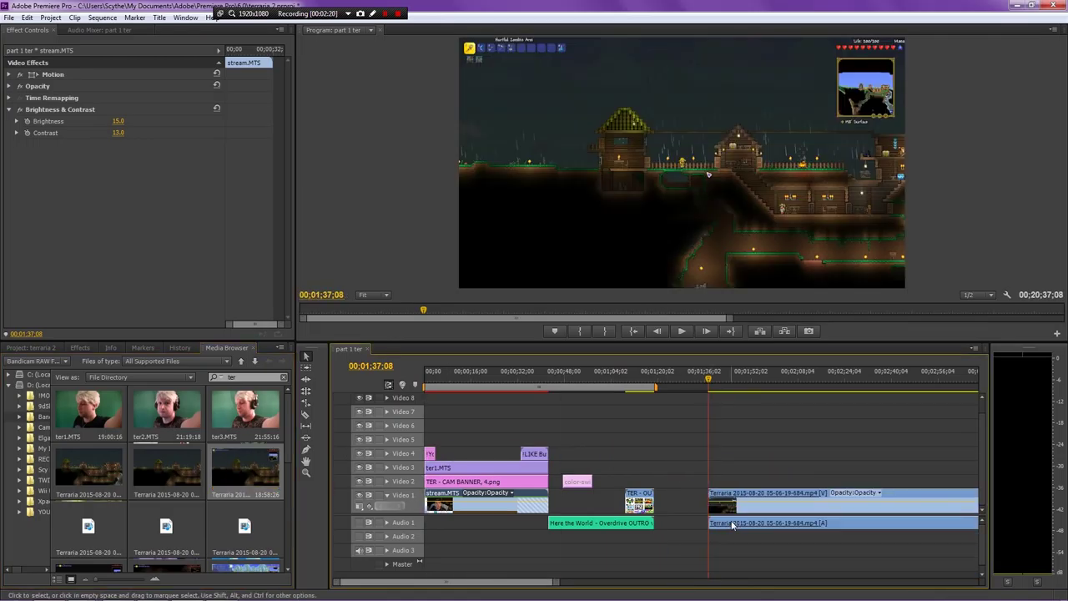
# Step: Unlink the Terraria clip and delete its original audio from Audio 1
pyautogui.rightClick(733, 524)
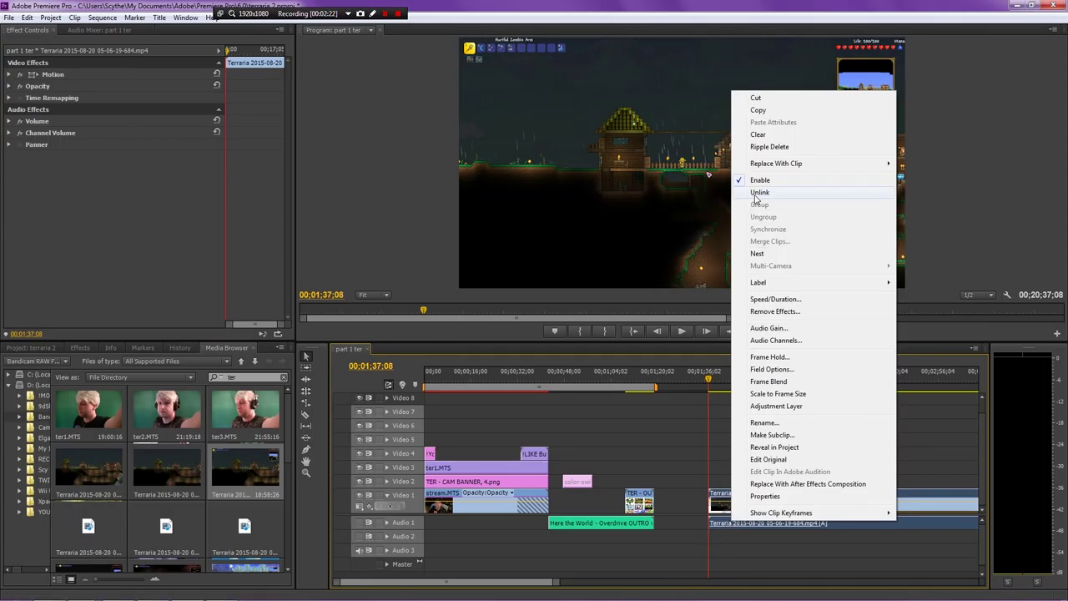
pyautogui.click(759, 192)
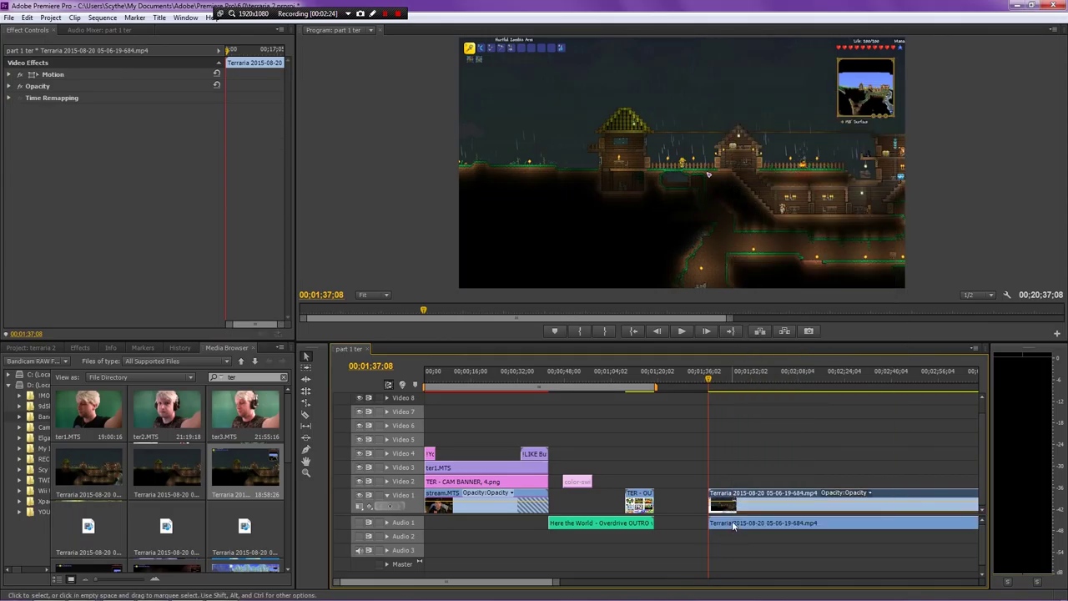
pyautogui.click(732, 521)
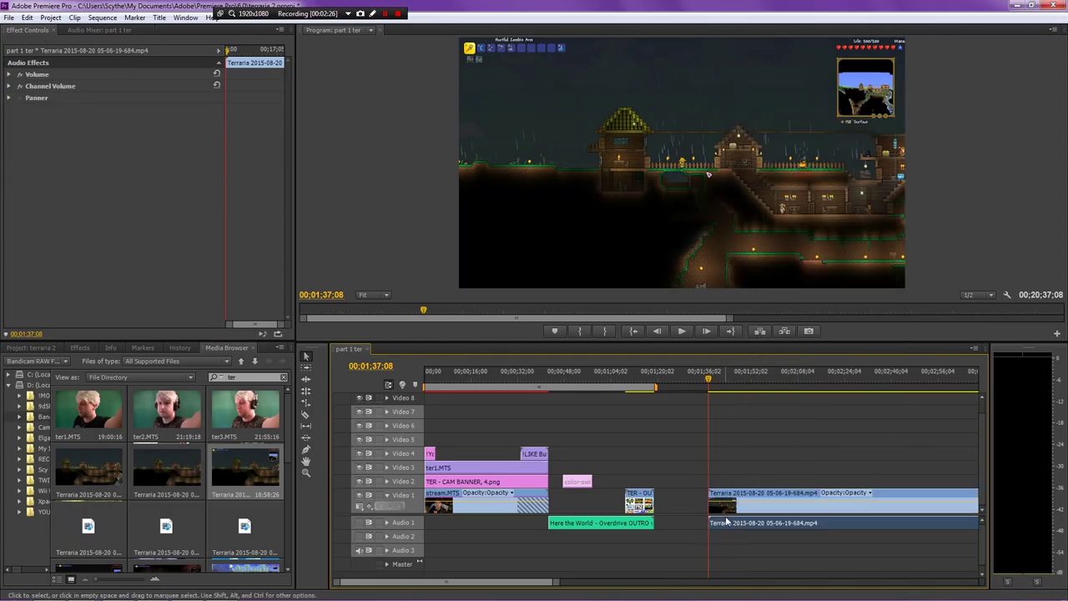
pyautogui.click(736, 511)
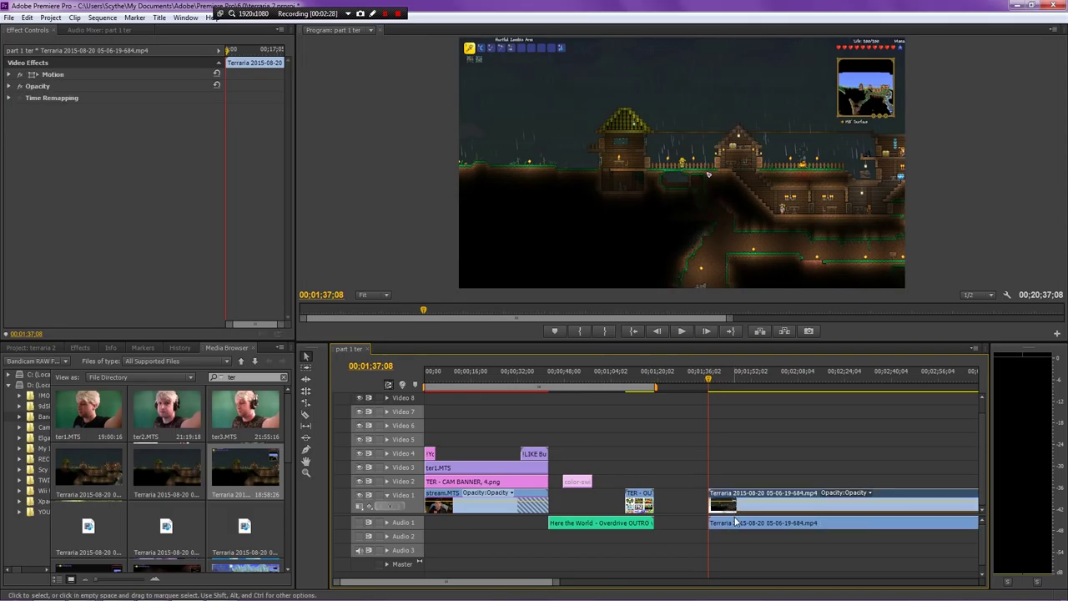
pyautogui.click(738, 524)
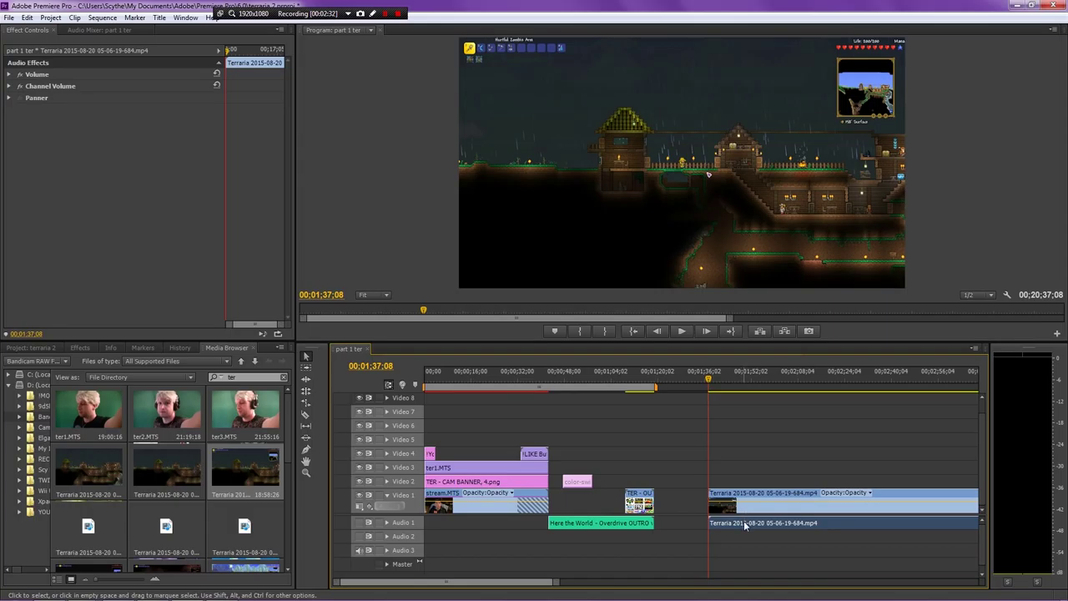
pyautogui.press('Delete')
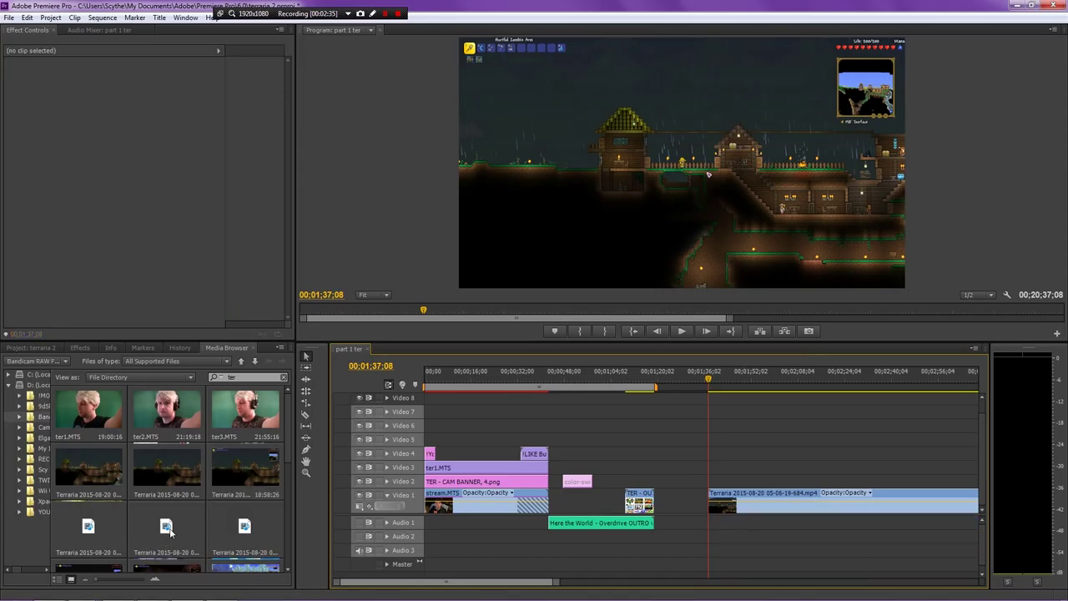
# Step: Try the Terraria .wav file on Audio 1, then delete it again
pyautogui.click(177, 525)
pyautogui.moveTo(178, 525); pyautogui.dragTo(721, 531)
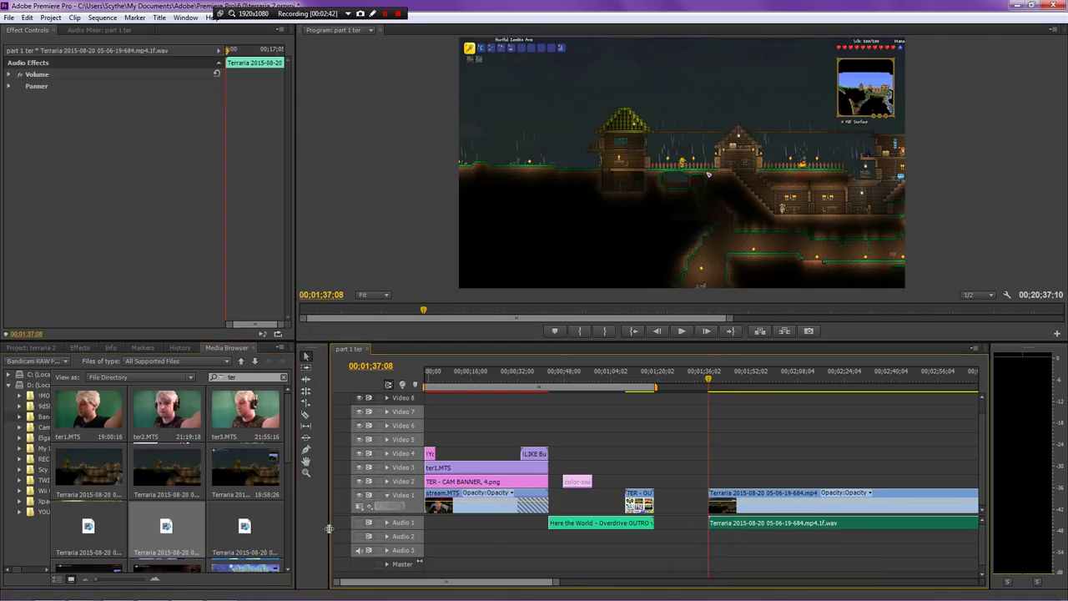
pyautogui.press('Delete')
pyautogui.moveTo(98, 591)
pyautogui.click(314, 526)
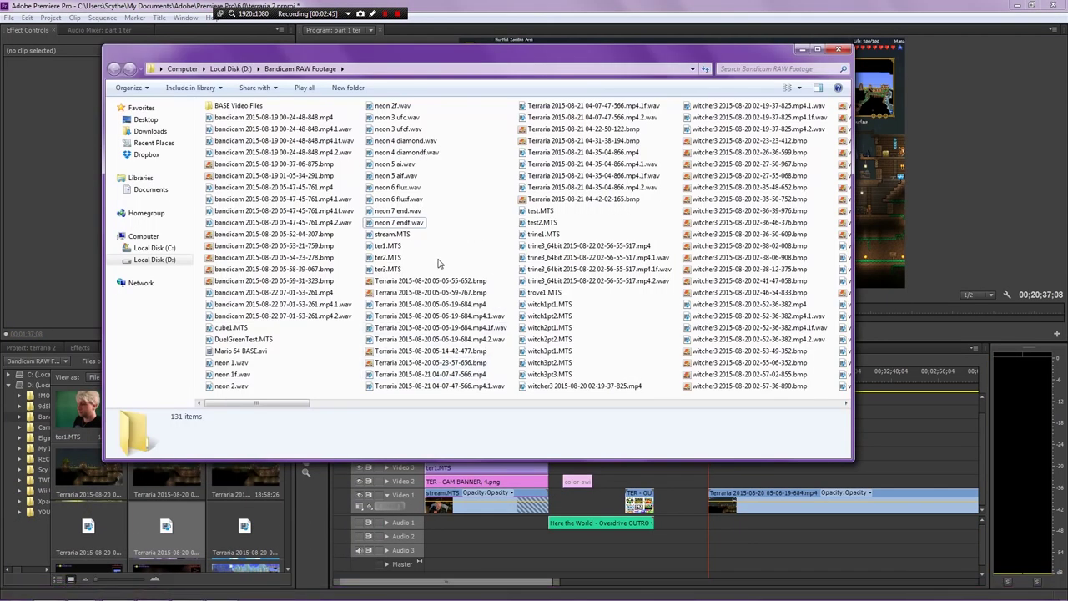
pyautogui.click(494, 328)
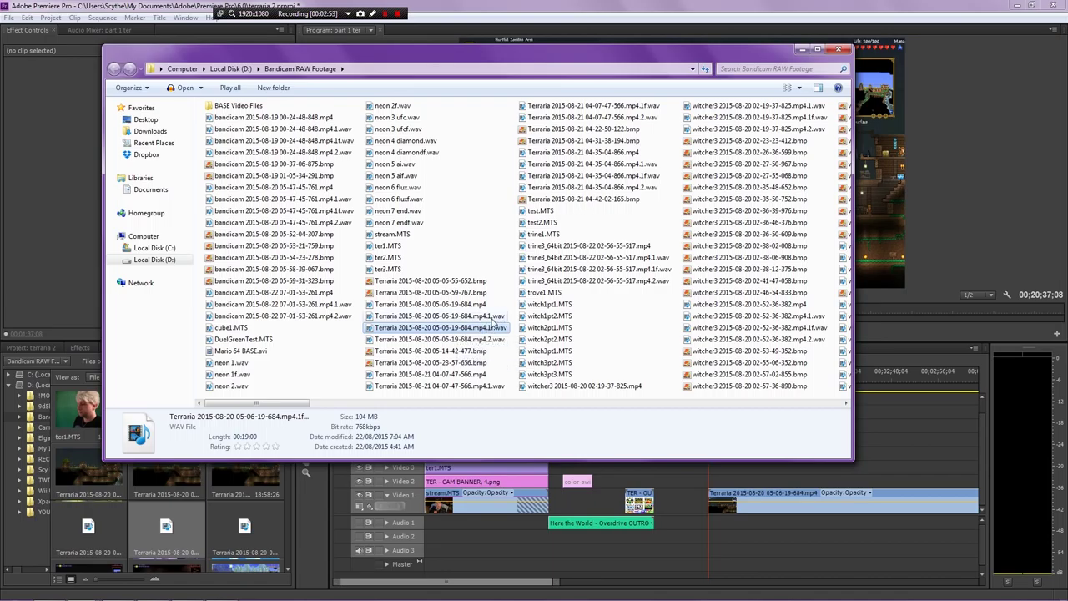
pyautogui.doubleClick(461, 318)
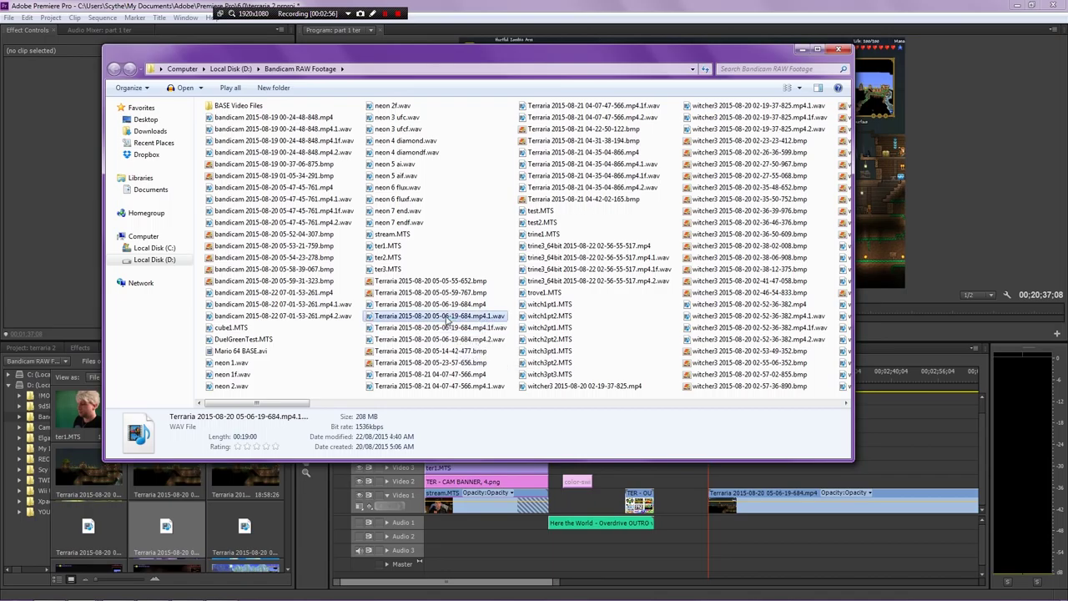
# Step: Zoom into the first 25 seconds and select the quiet stretch from 4.375 to 5.300 s
pyautogui.moveTo(592, 37); pyautogui.dragTo(407, 101)
pyautogui.click(353, 142)
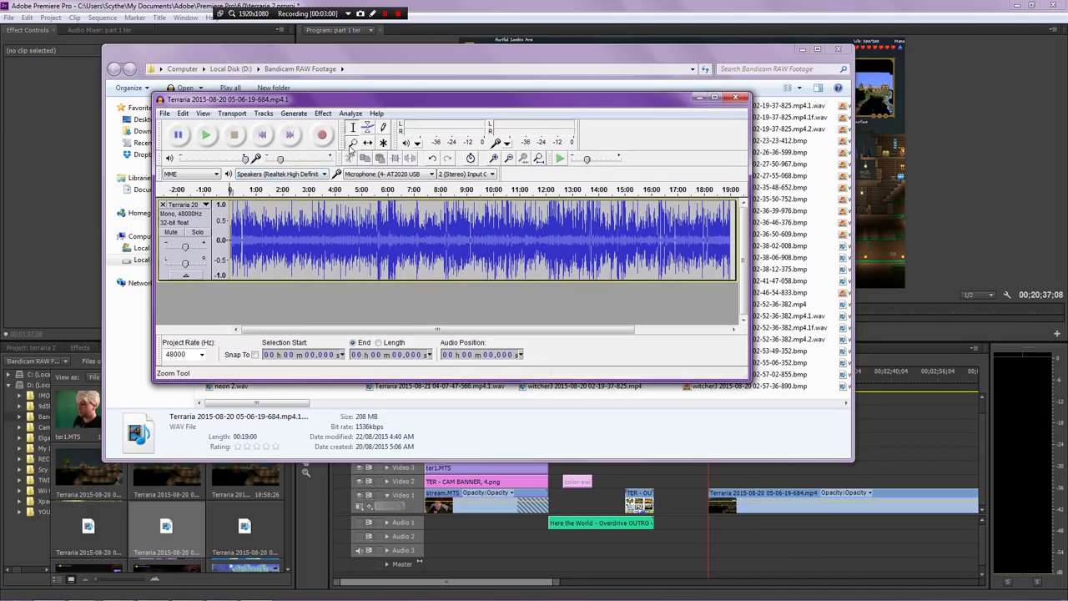
pyautogui.moveTo(229, 240); pyautogui.dragTo(237, 240)
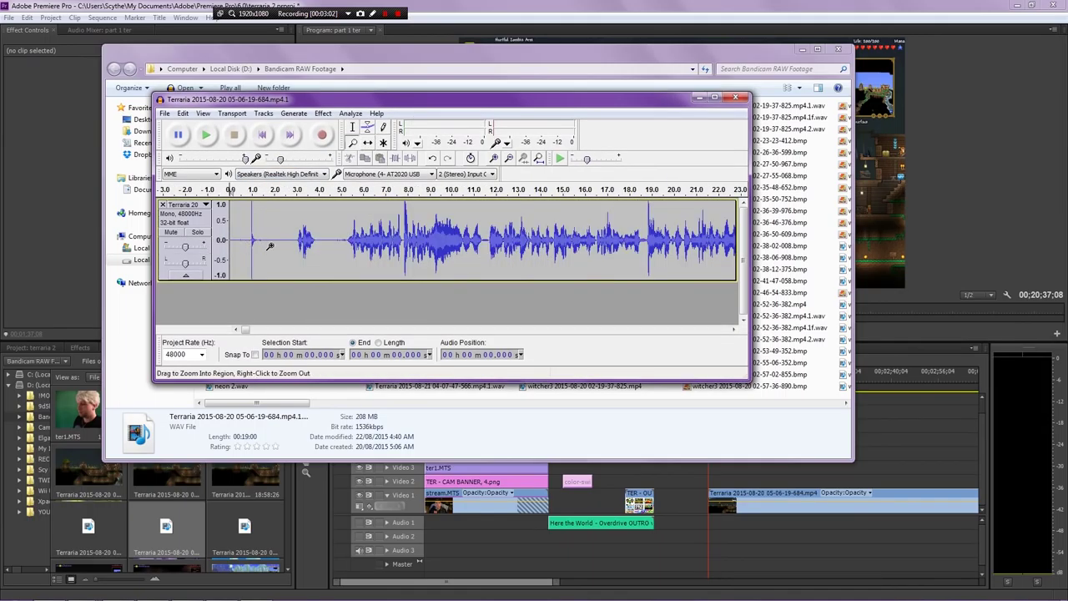
pyautogui.click(353, 127)
pyautogui.moveTo(328, 250); pyautogui.dragTo(346, 254)
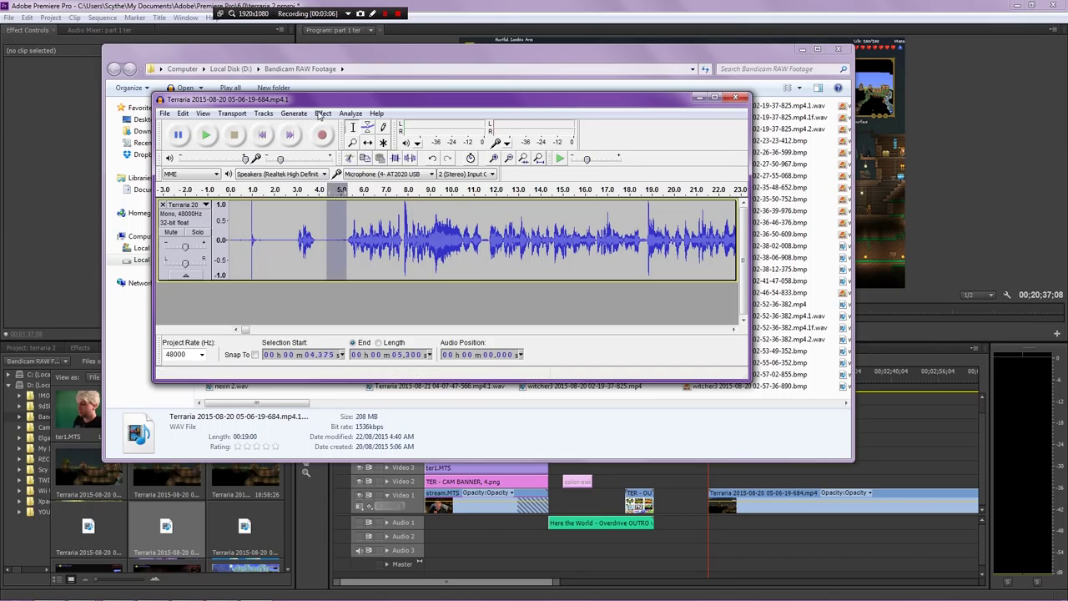
# Step: Capture the selected quiet stretch as the Noise Removal noise profile
pyautogui.click(322, 112)
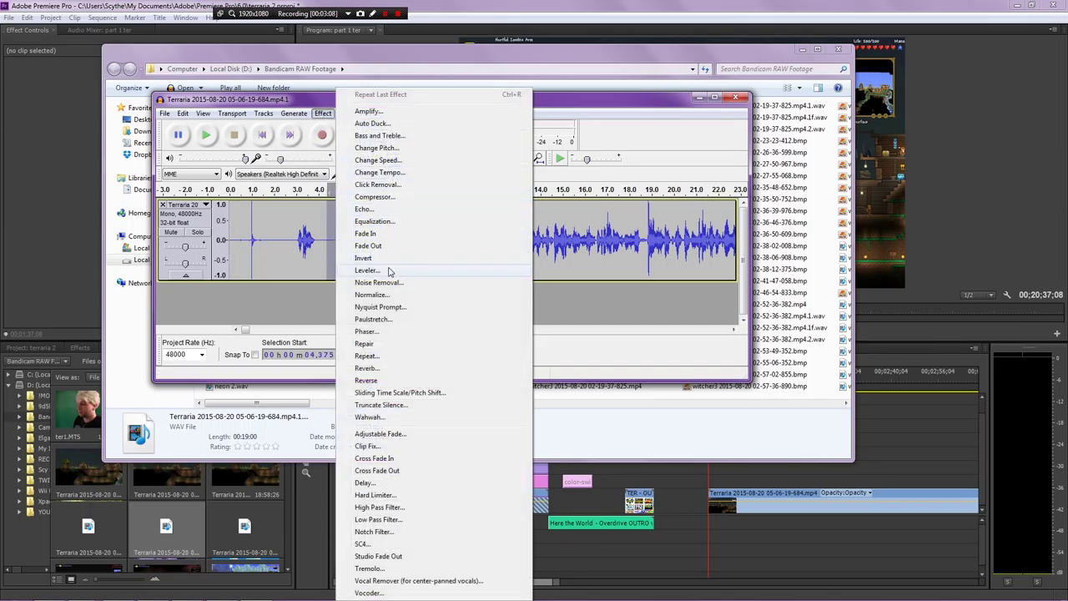
pyautogui.click(382, 282)
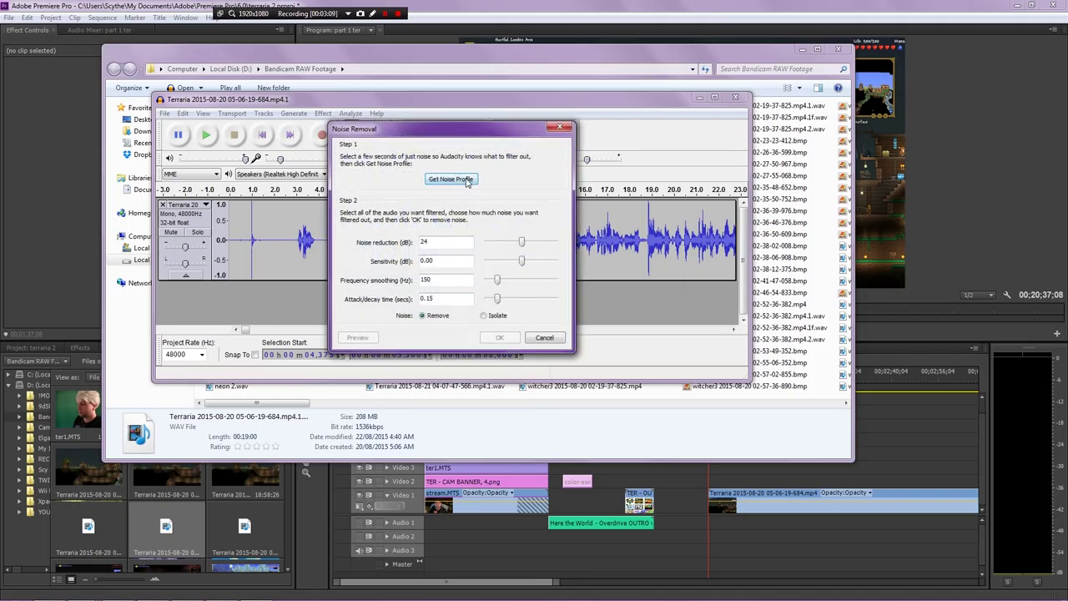
pyautogui.click(467, 181)
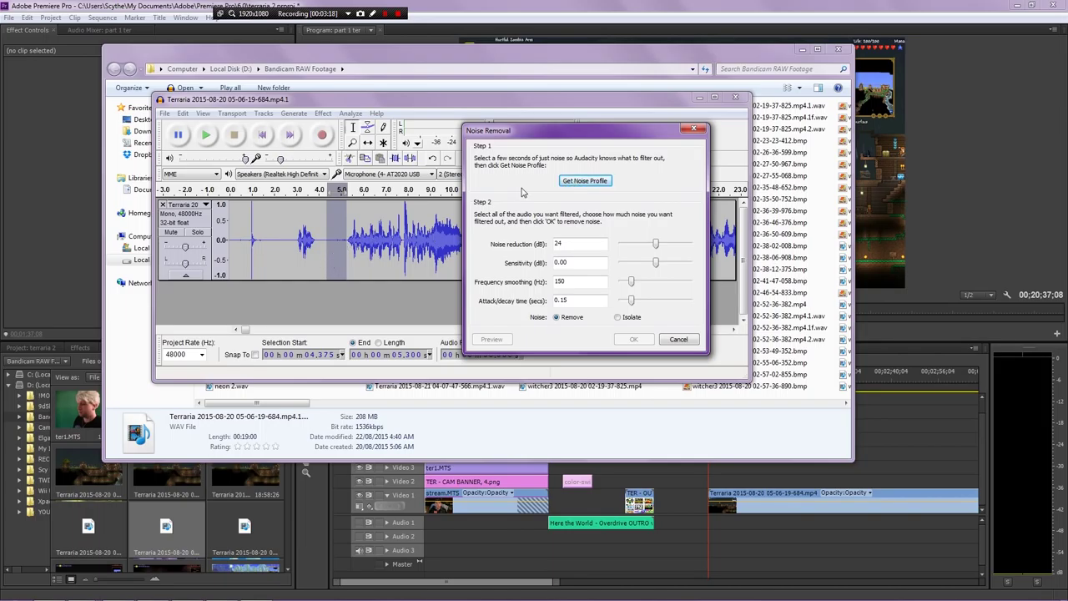
pyautogui.click(585, 181)
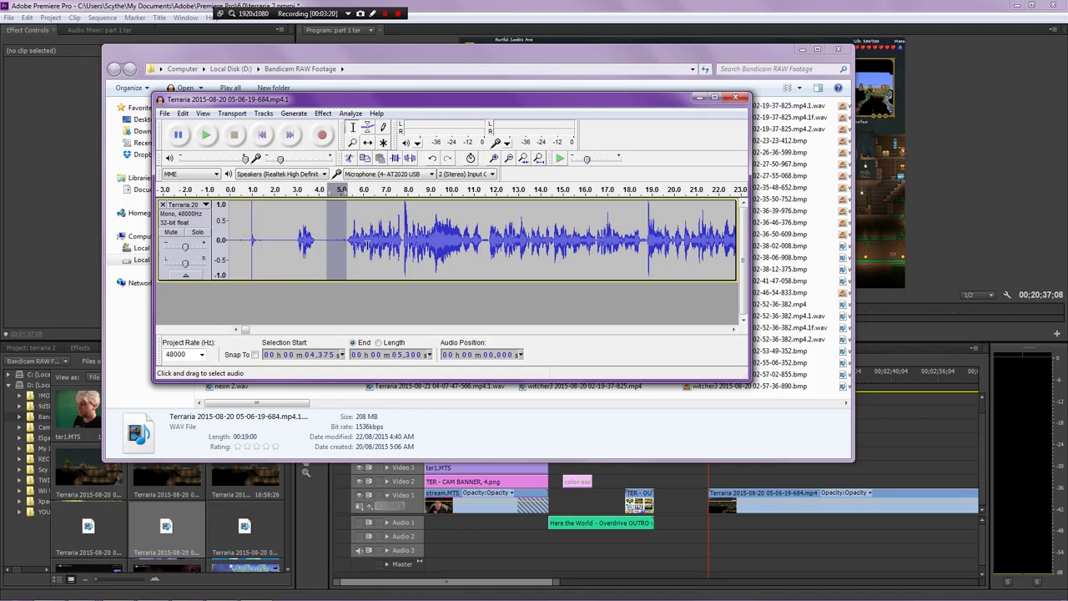
# Step: Apply Noise Removal to the entire 19-minute track
pyautogui.hotkey('ctrl', 'a')
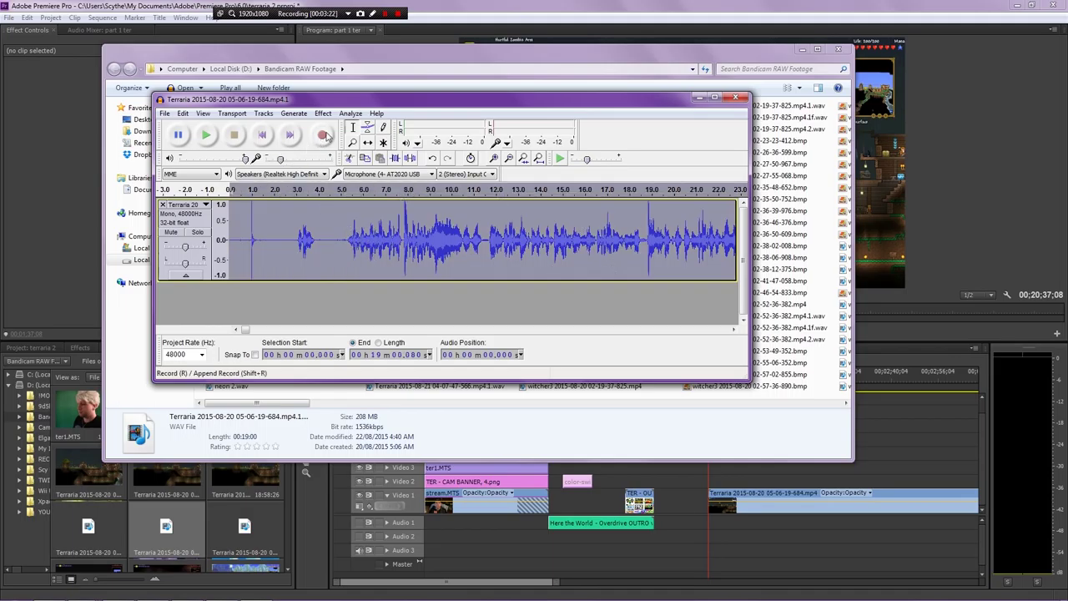
pyautogui.click(323, 113)
pyautogui.click(373, 283)
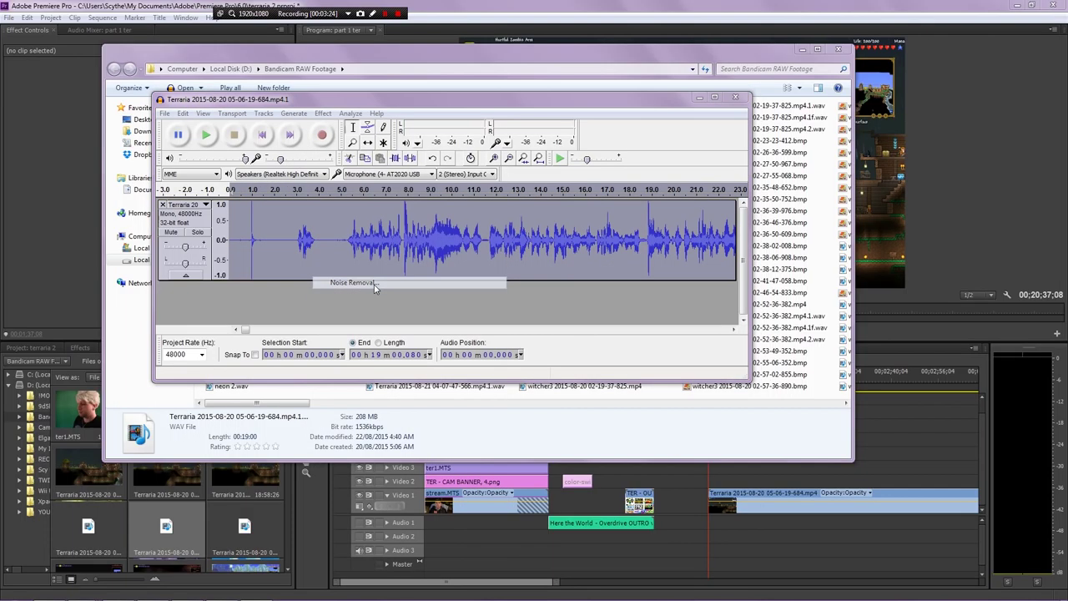
pyautogui.click(501, 342)
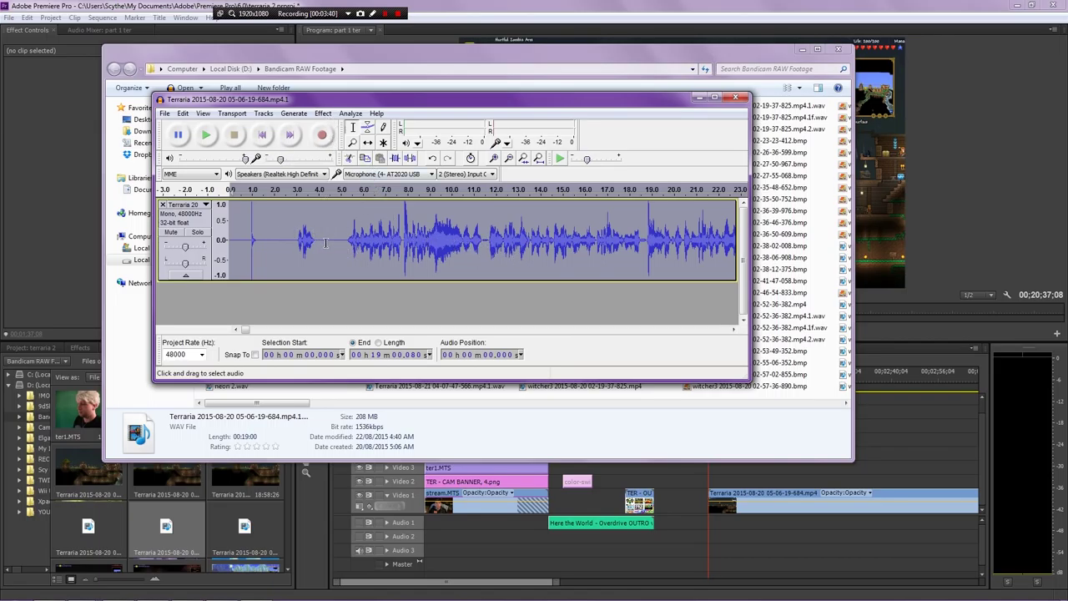
pyautogui.moveTo(327, 243); pyautogui.dragTo(277, 242)
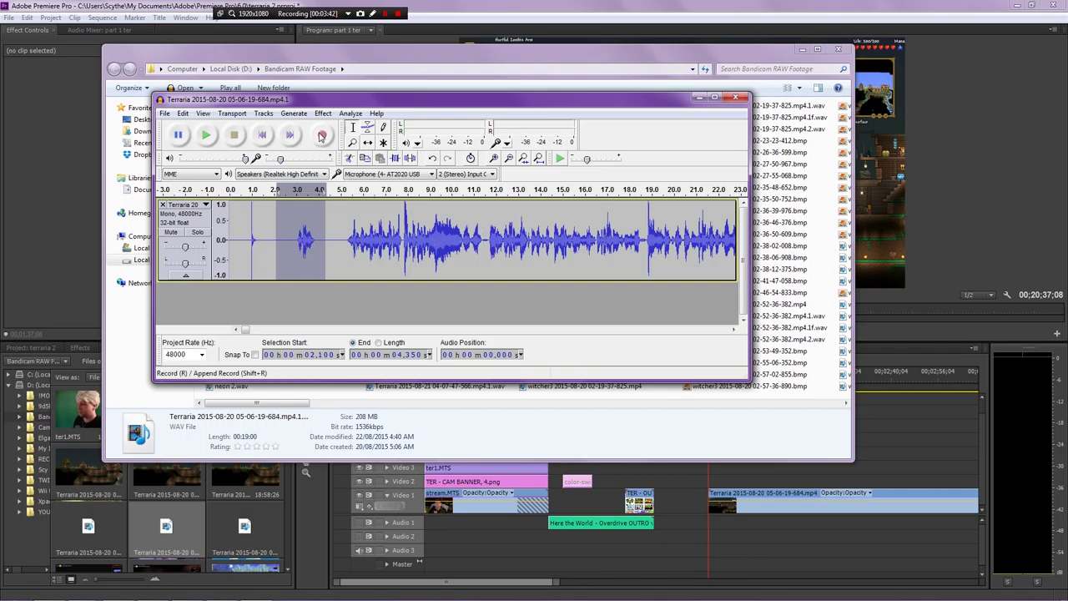
# Step: Normalize the entire recording
pyautogui.hotkey('ctrl', 'a')
pyautogui.click(323, 114)
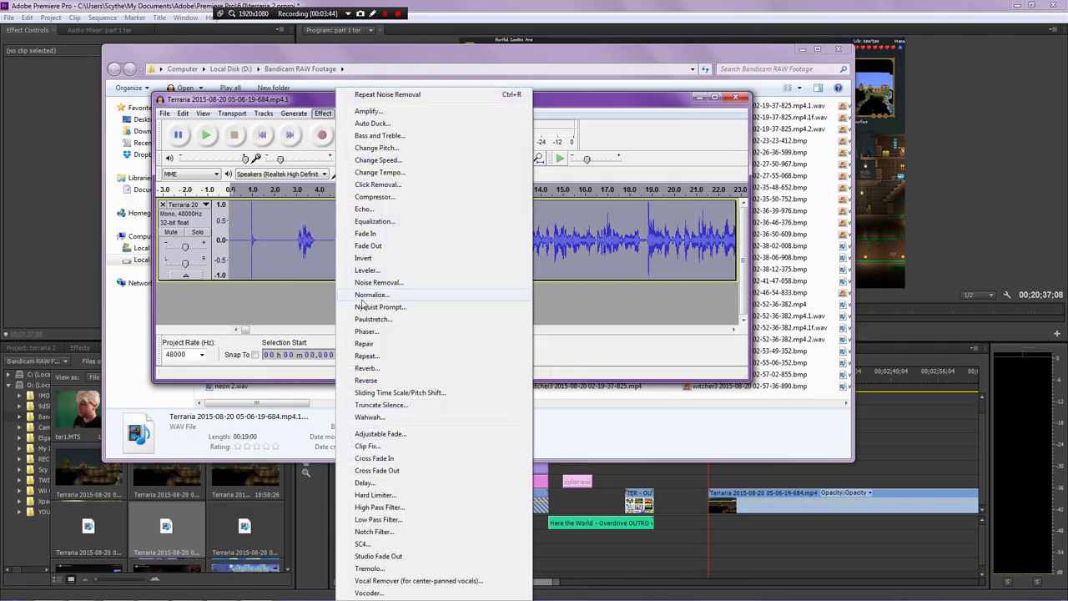
pyautogui.click(372, 294)
pyautogui.click(460, 264)
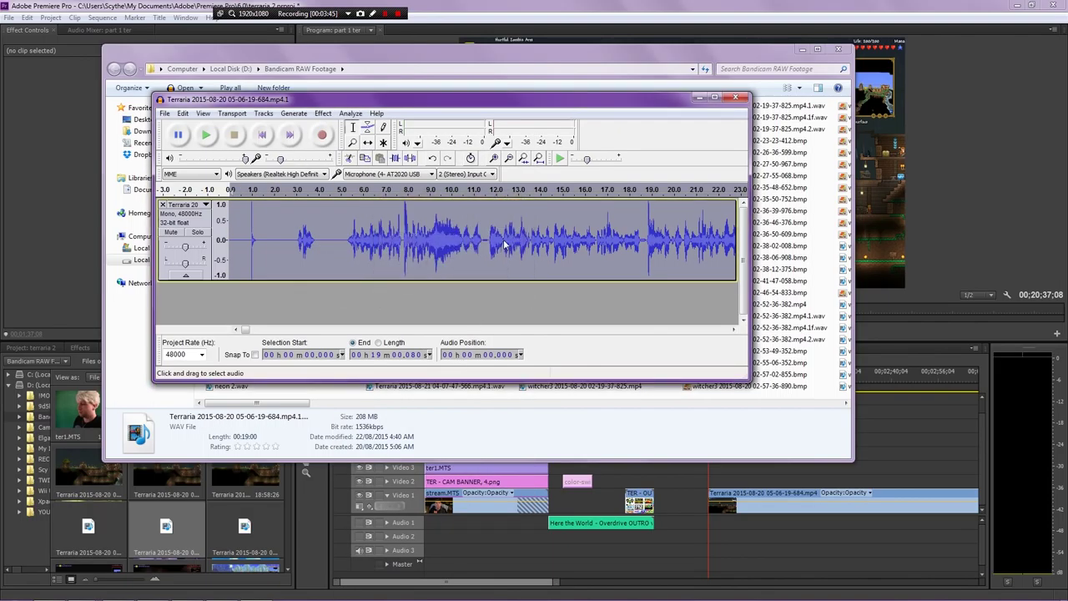
# Step: Apply the Compressor with a −12 dB threshold, 2:1 ratio and make-up gain
pyautogui.click(322, 115)
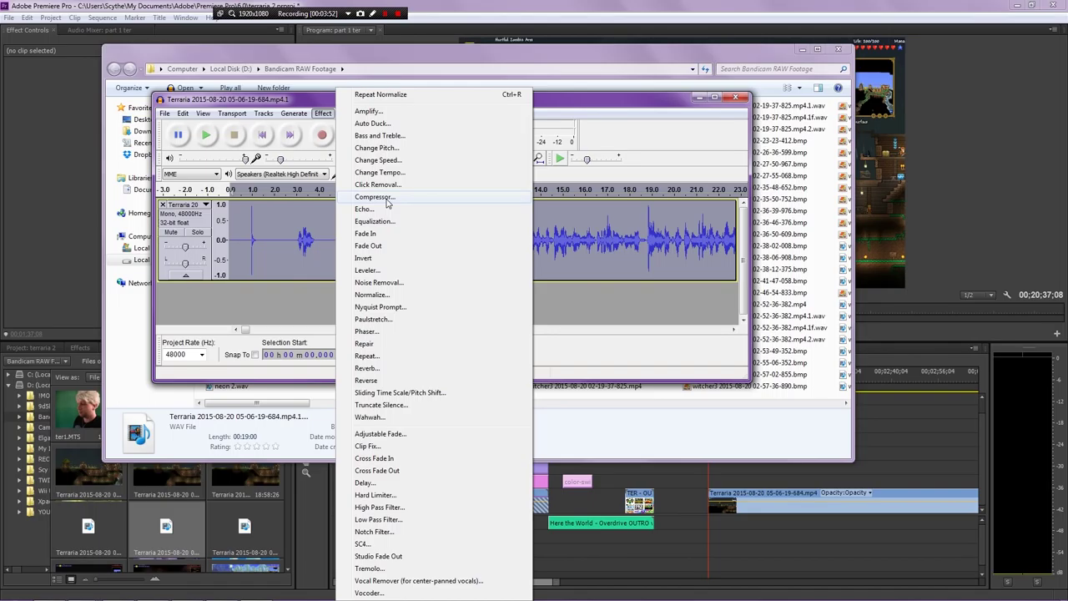
pyautogui.click(386, 199)
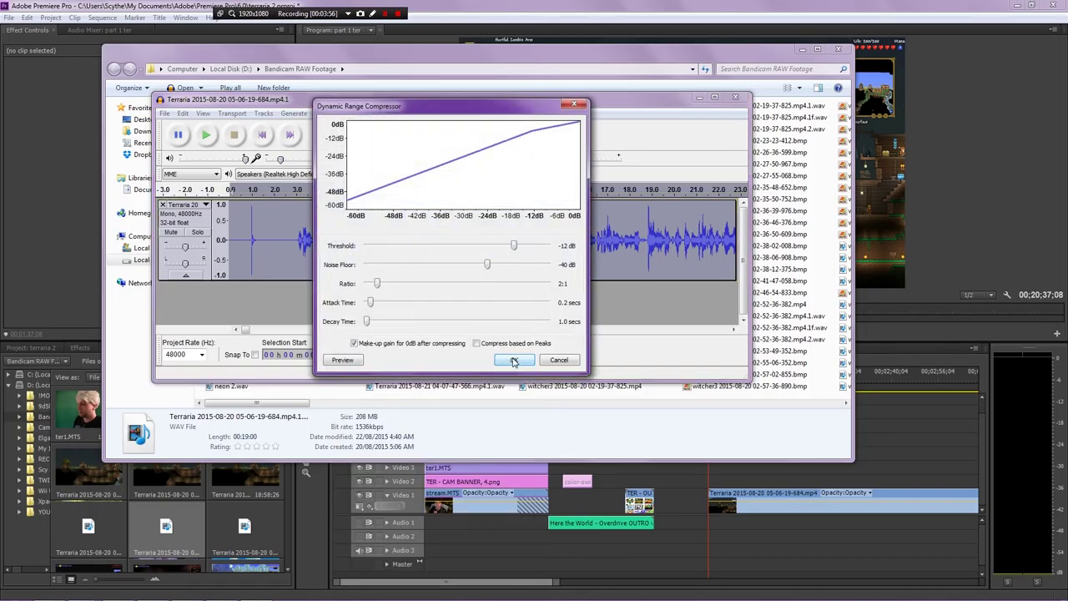
pyautogui.click(512, 363)
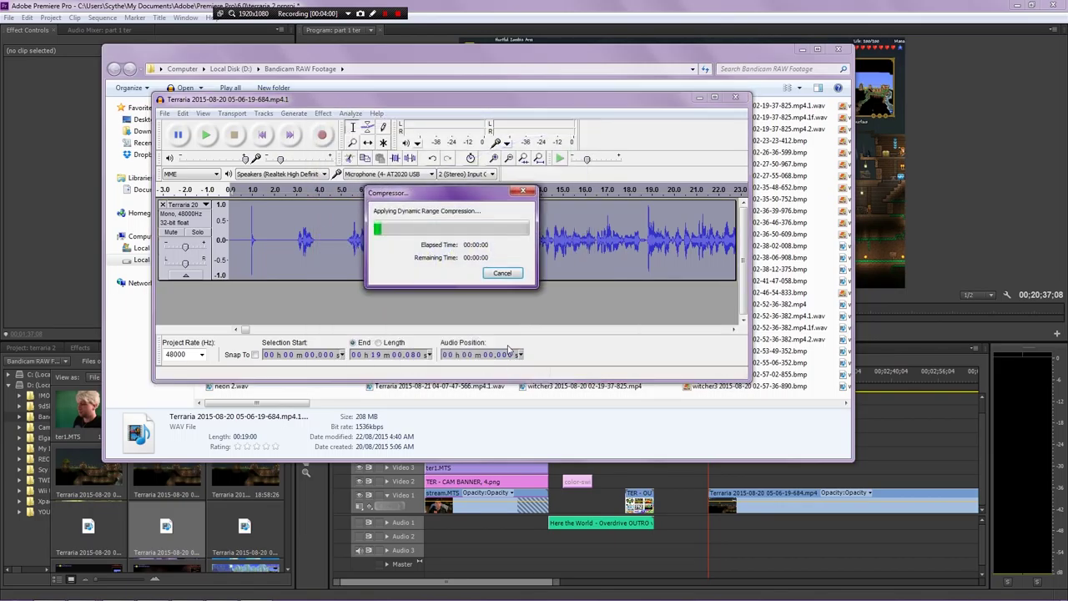
pyautogui.moveTo(467, 201); pyautogui.dragTo(434, 326)
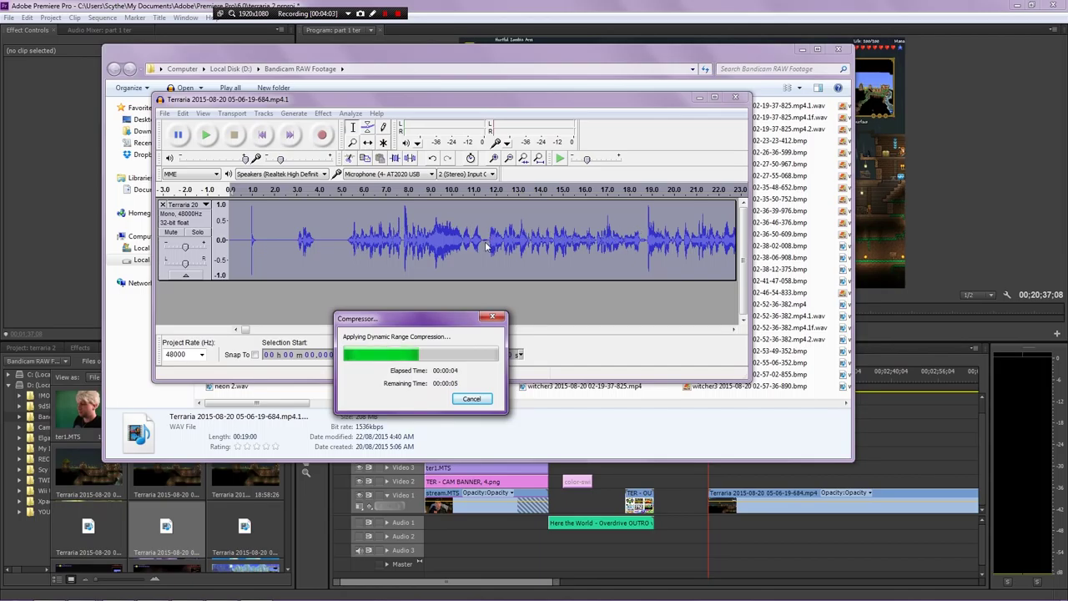
# Step: Apply a +12 dB low-shelf Equalization curve flattening near 400 Hz, then close the file
pyautogui.click(323, 113)
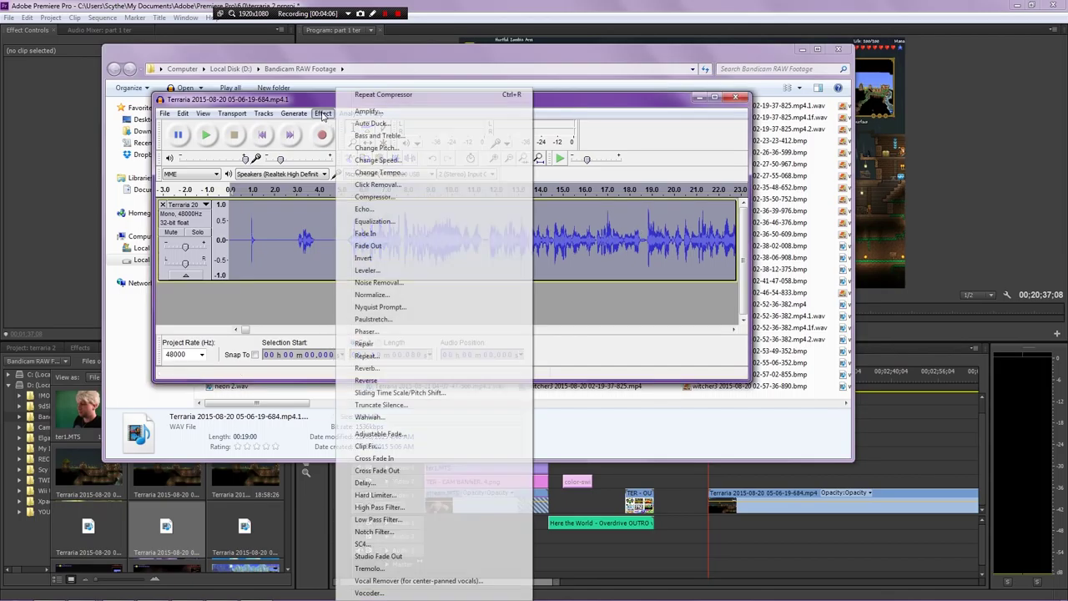
pyautogui.click(372, 222)
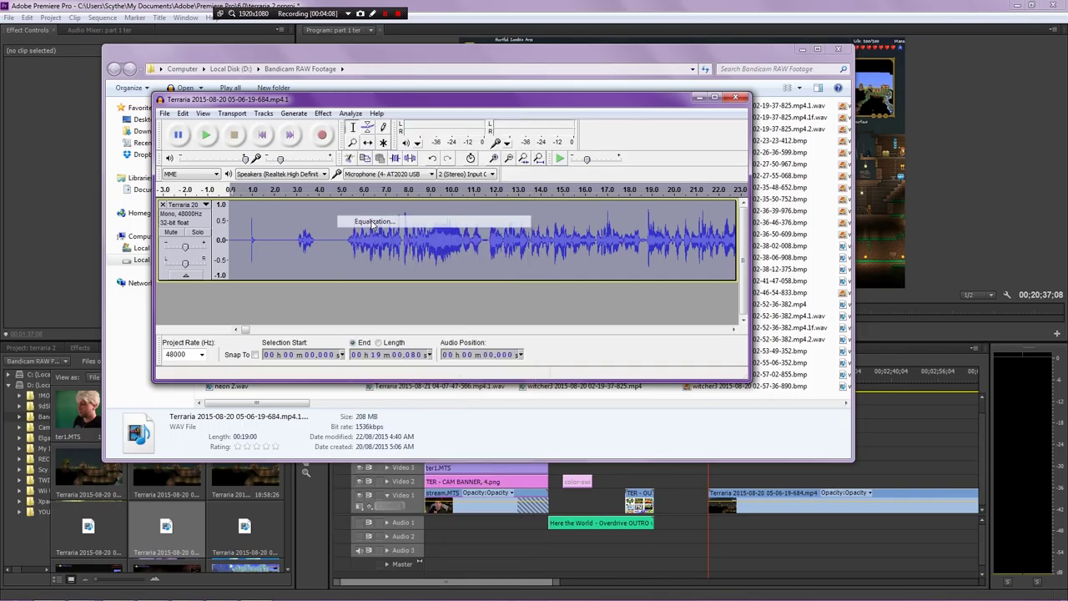
pyautogui.moveTo(442, 105); pyautogui.dragTo(409, 252)
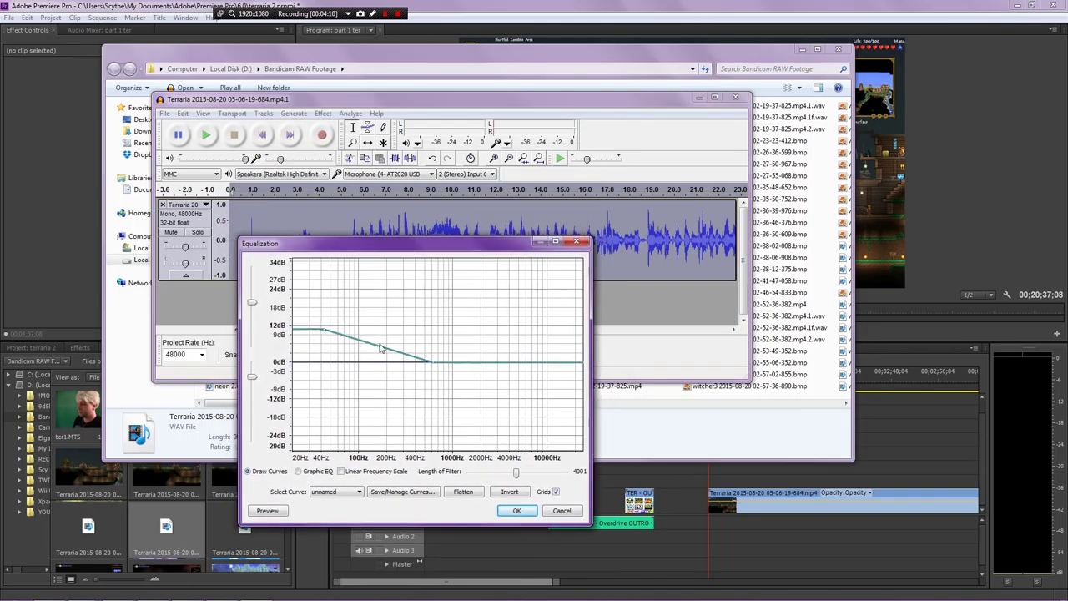
pyautogui.click(517, 510)
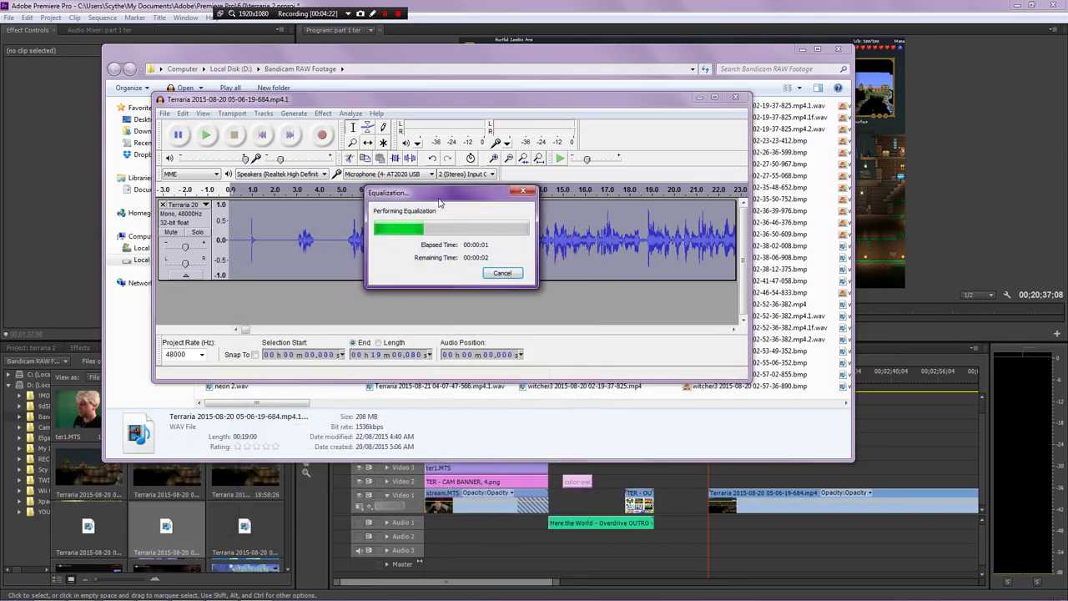
pyautogui.moveTo(440, 193); pyautogui.dragTo(443, 322)
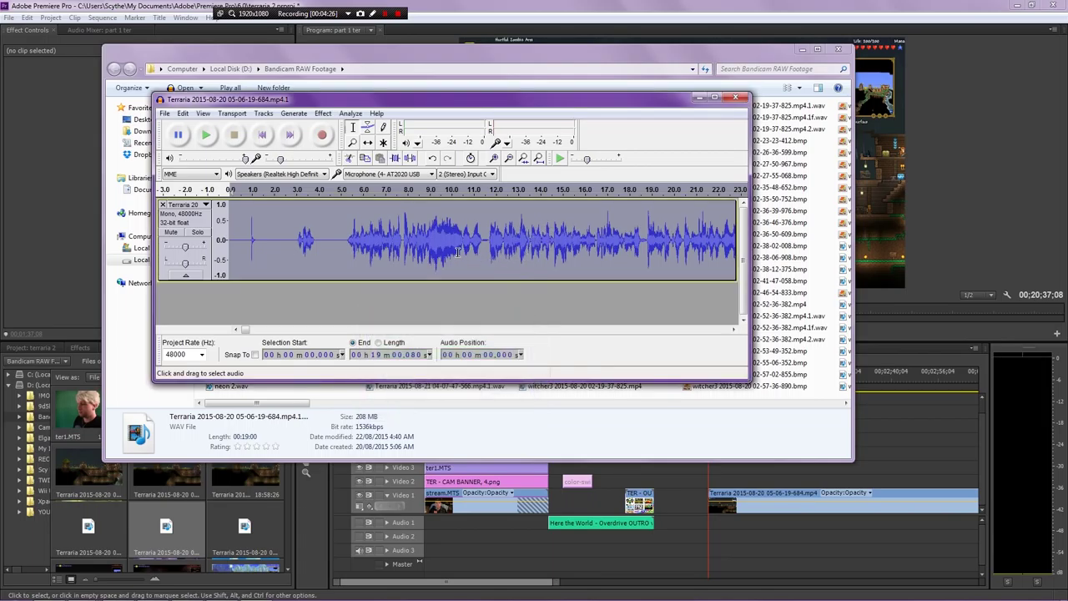
pyautogui.click(736, 98)
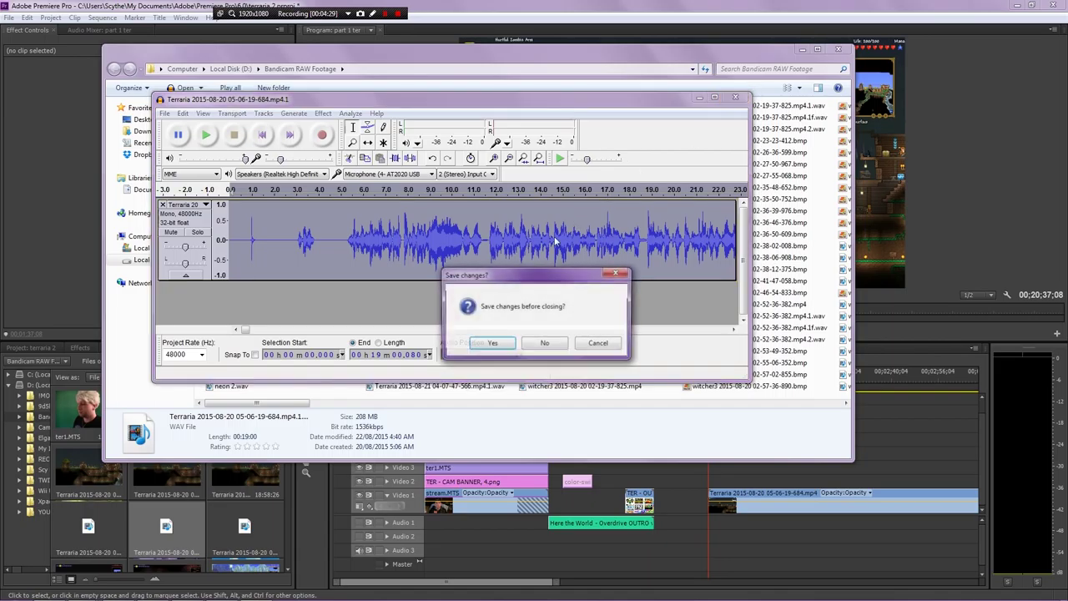
# Step: Close Audacity without saving, then add both .wav files to Audio 1 and 2 and ter1.MTS to Video 2
pyautogui.click(546, 345)
pyautogui.click(754, 485)
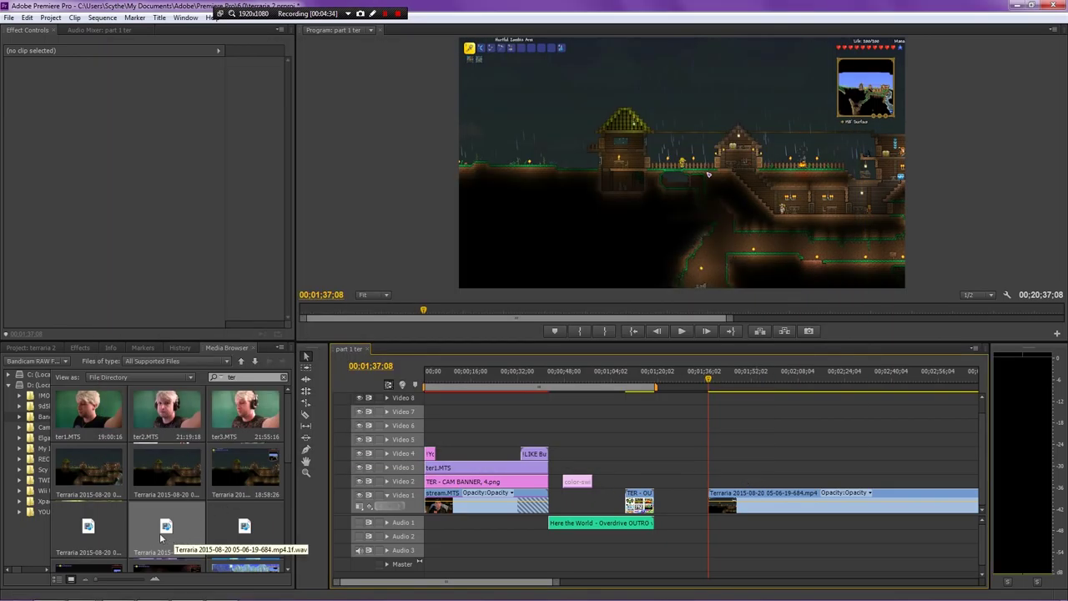
pyautogui.moveTo(159, 532); pyautogui.dragTo(715, 529)
pyautogui.moveTo(244, 527); pyautogui.dragTo(715, 537)
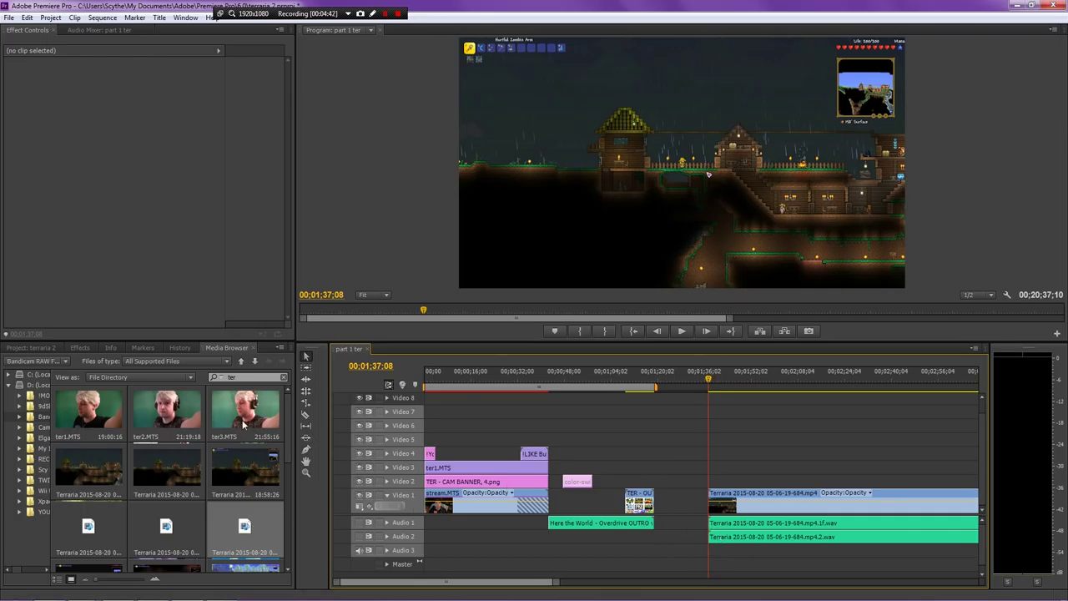
pyautogui.moveTo(90, 411); pyautogui.dragTo(709, 482)
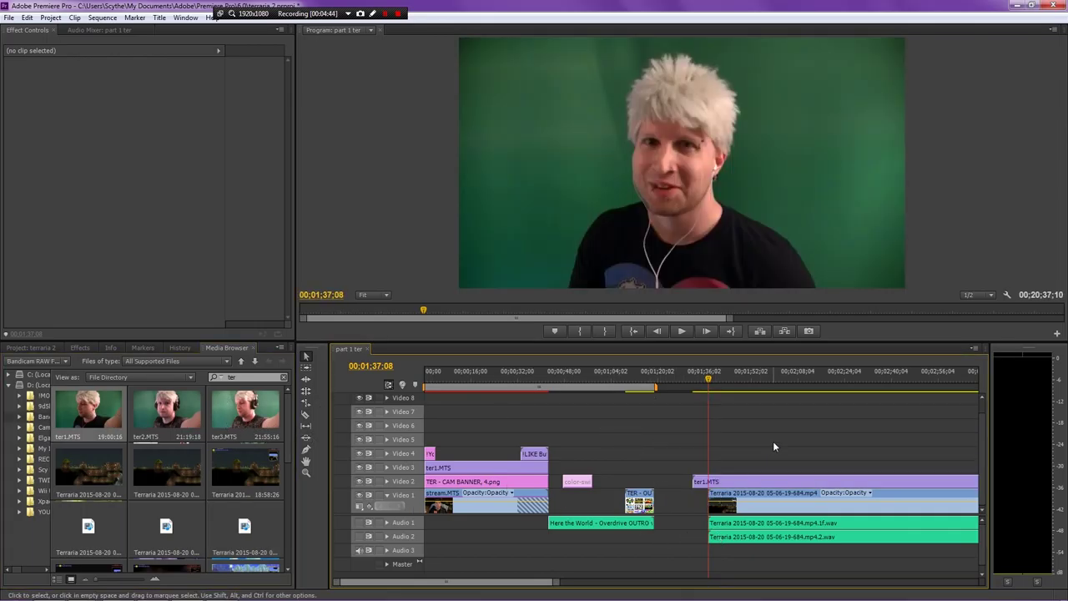
# Step: Paste the Brightness & Contrast effect (Brightness 35, Contrast 40) onto the ter1.MTS clip on Video 2
pyautogui.click(728, 485)
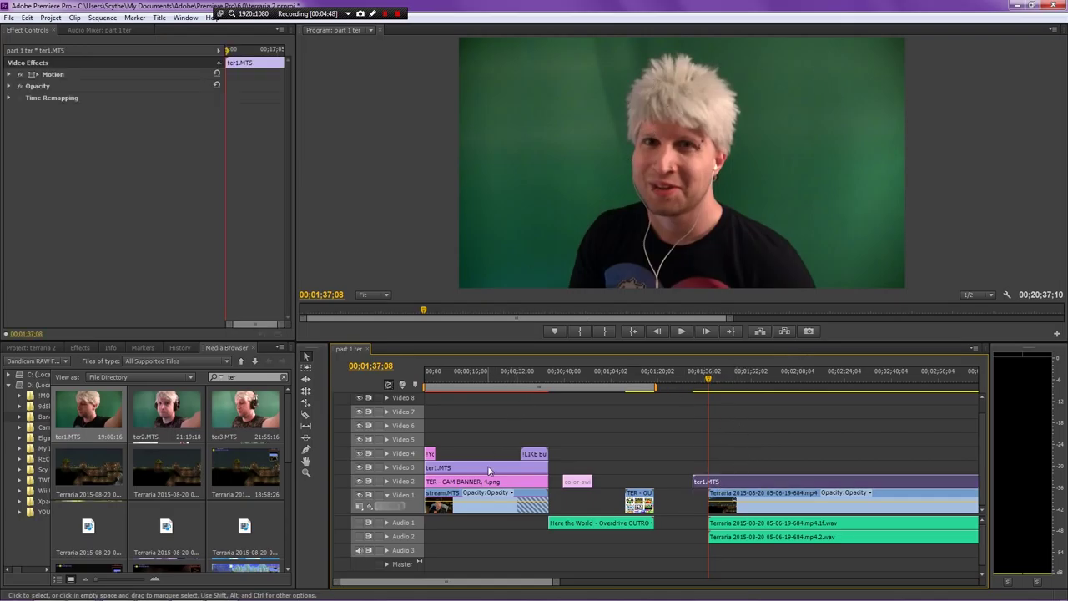
pyautogui.click(496, 468)
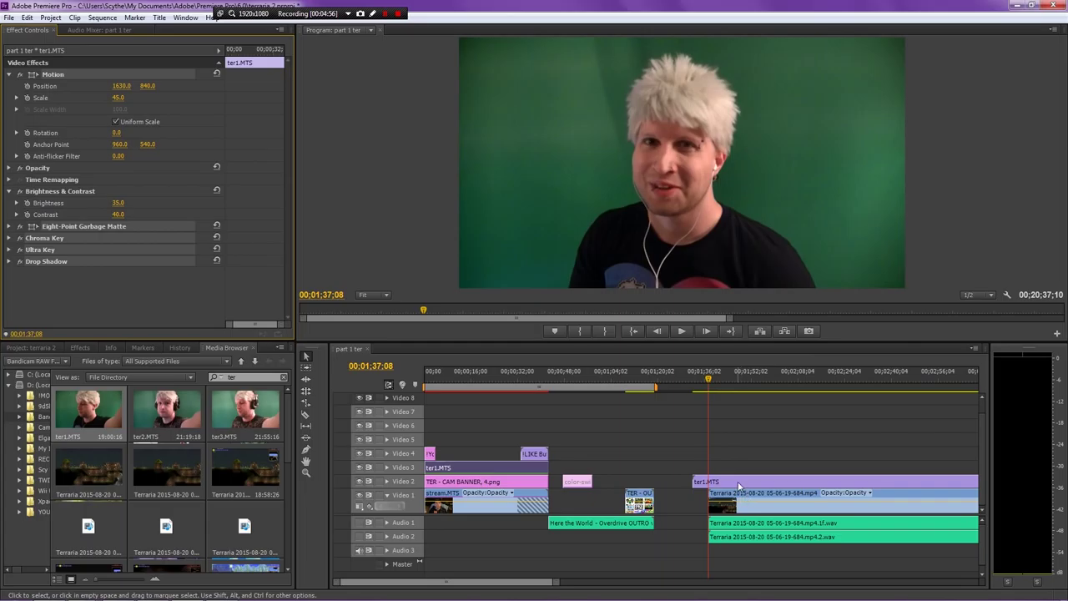
pyautogui.click(707, 482)
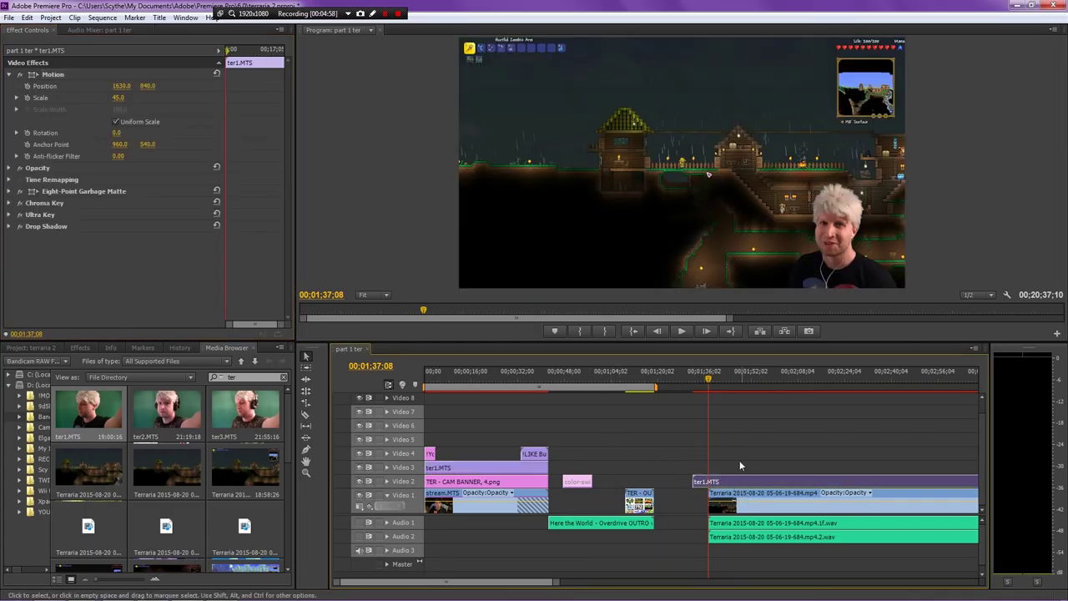
pyautogui.click(745, 450)
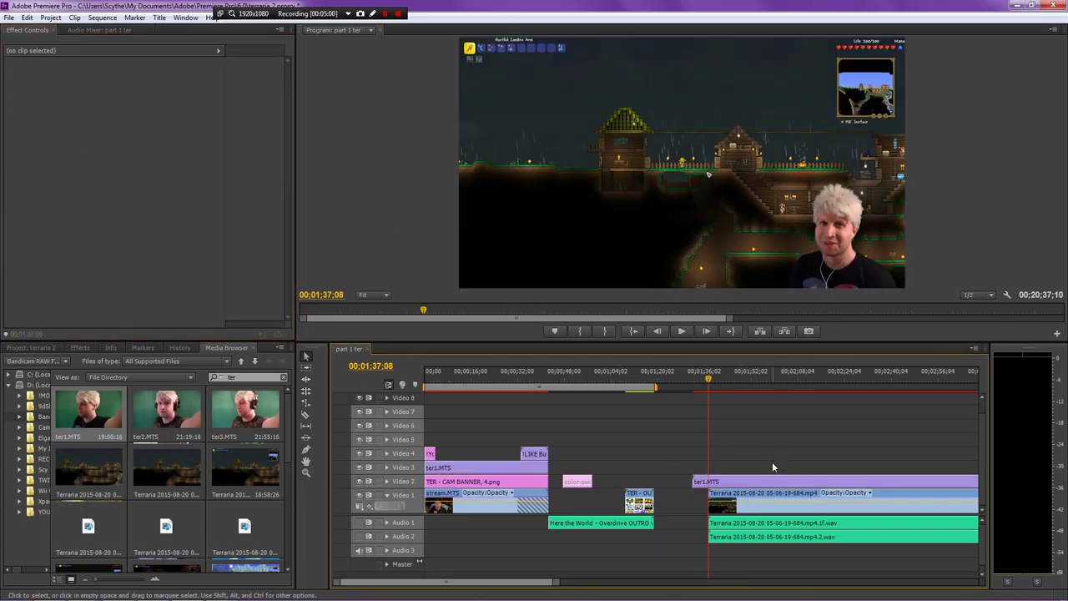
pyautogui.click(759, 487)
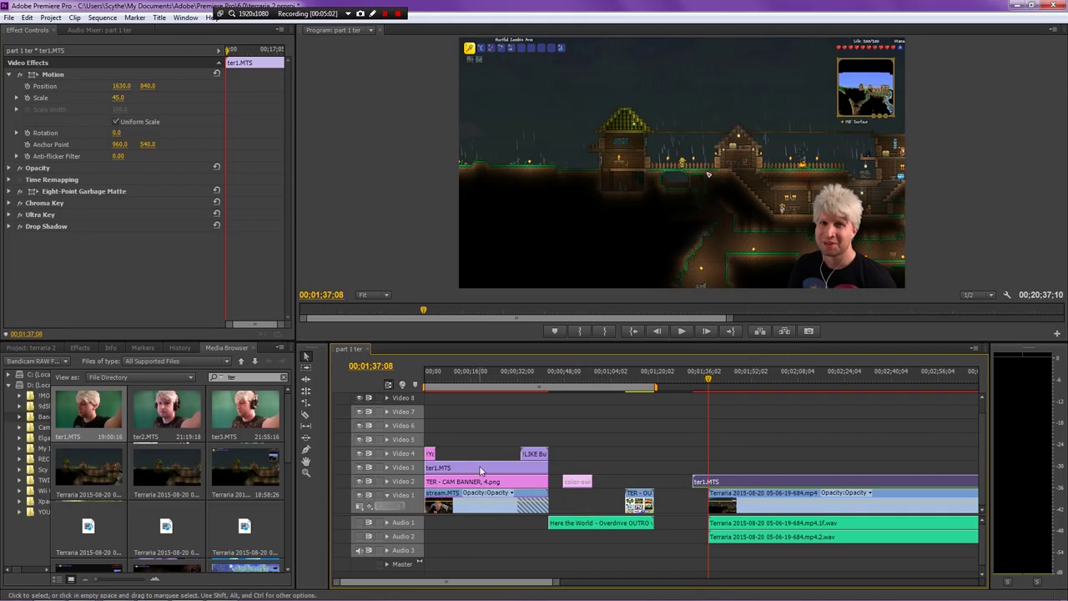
pyautogui.click(232, 299)
pyautogui.hotkey('ctrl', 'v')
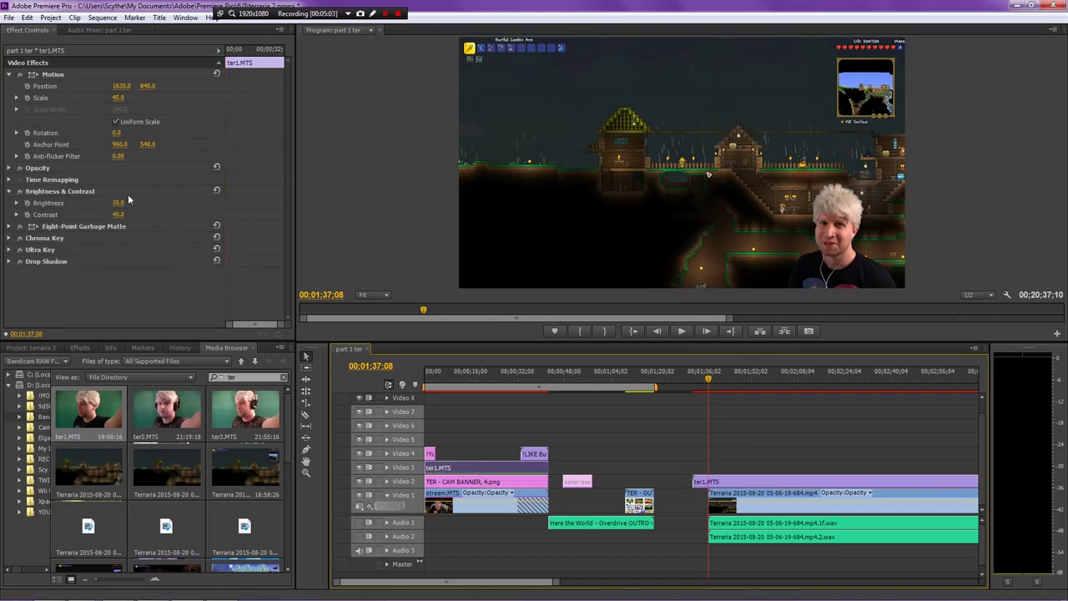
pyautogui.moveTo(60, 191)
pyautogui.mouseDown()
pyautogui.moveTo(79, 267)
pyautogui.moveTo(60, 192)
pyautogui.mouseUp()
pyautogui.click(768, 470)
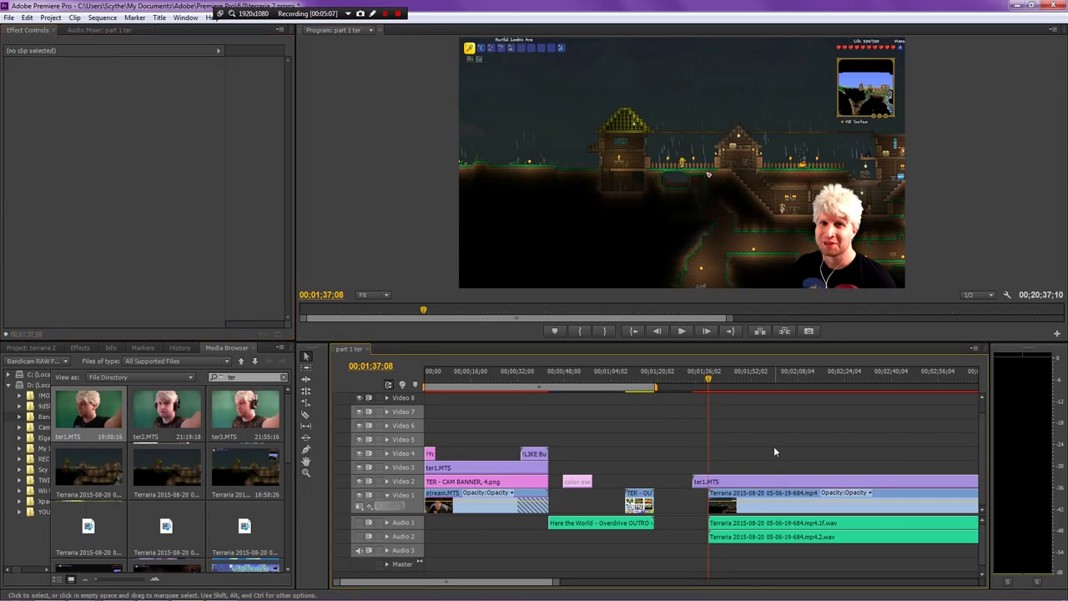
pyautogui.scroll(-2, 789, 448)
# Step: Switch on the Eight-Point Garbage Matte effect for the ter1.MTS webcam clip
pyautogui.click(770, 383)
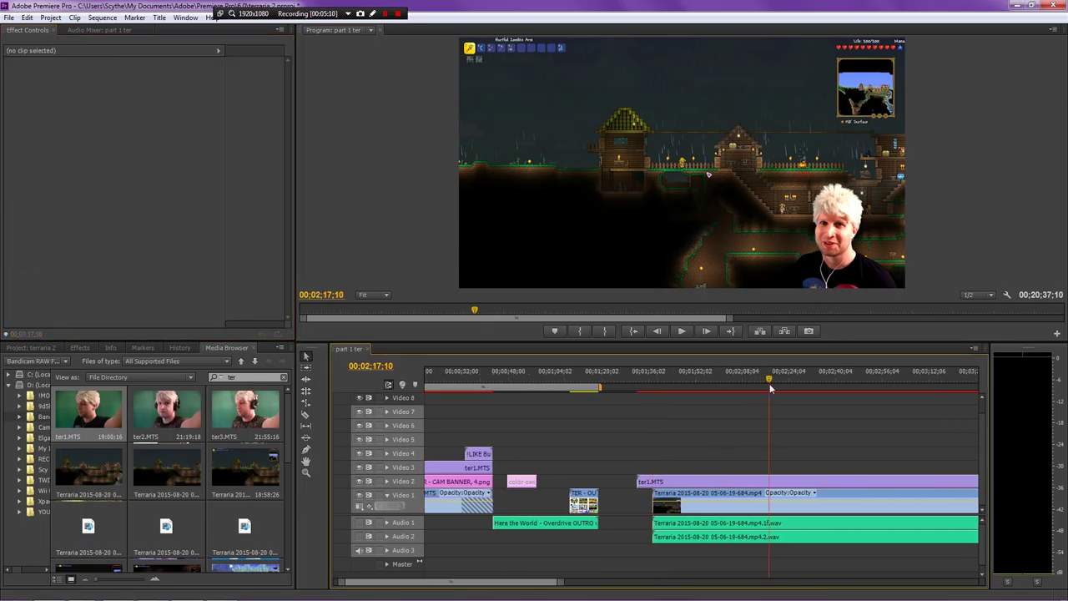
pyautogui.click(758, 484)
pyautogui.click(711, 383)
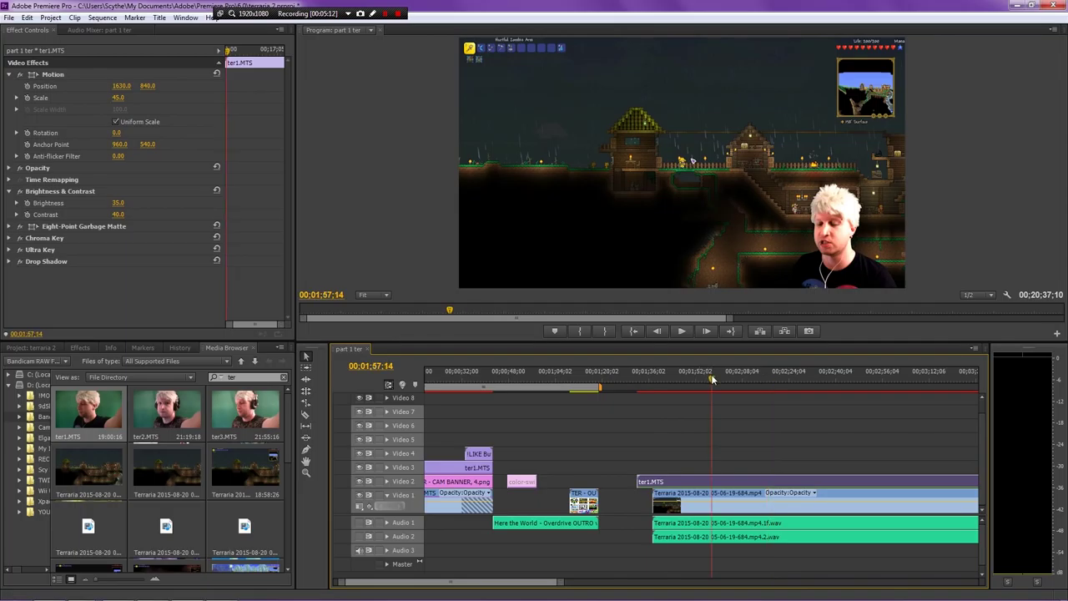
pyautogui.click(19, 226)
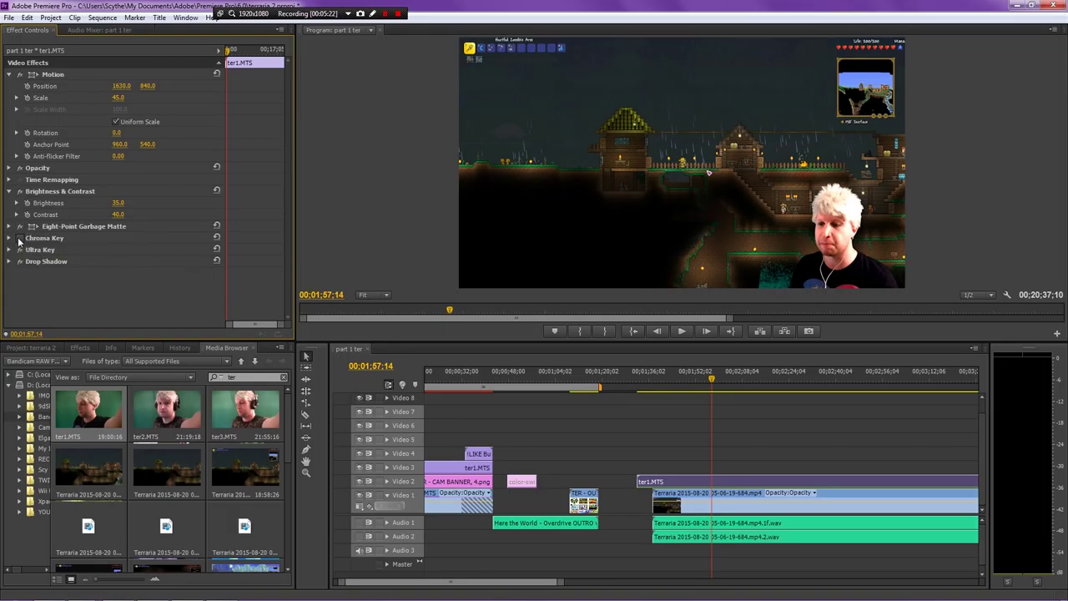
pyautogui.click(745, 436)
pyautogui.click(760, 479)
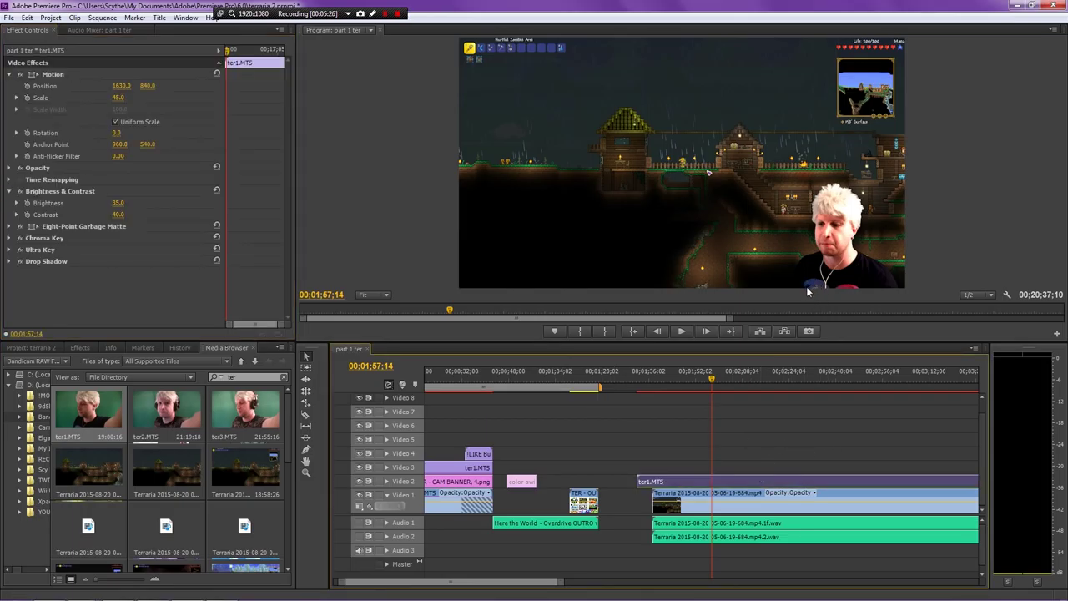
# Step: Preview the Ultra Key Output as Alpha Channel, then set it back to Composite
pyautogui.click(9, 249)
pyautogui.click(167, 262)
pyautogui.click(158, 284)
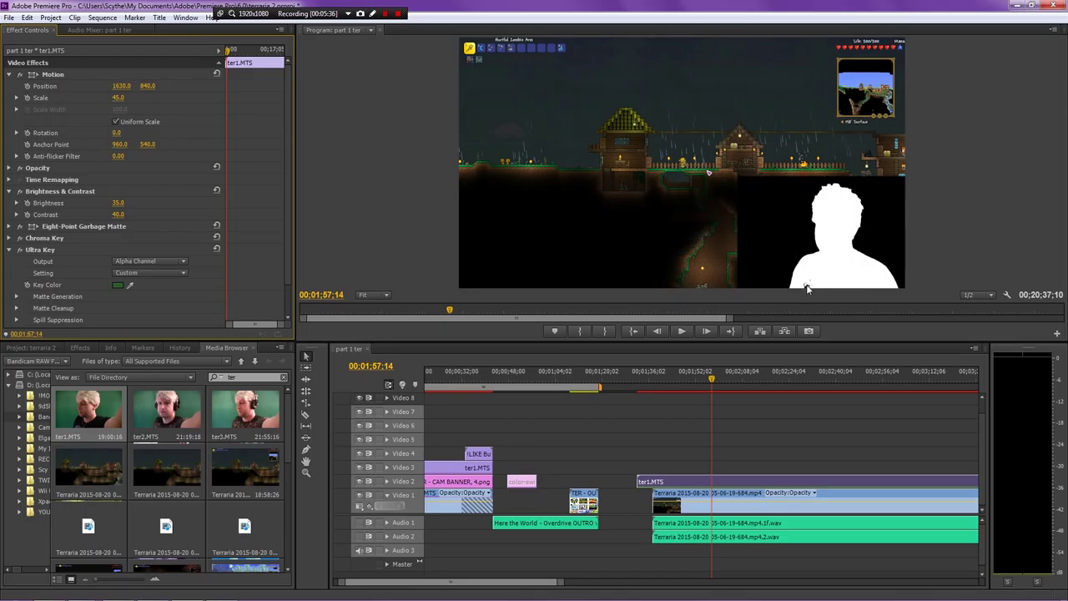
pyautogui.click(162, 264)
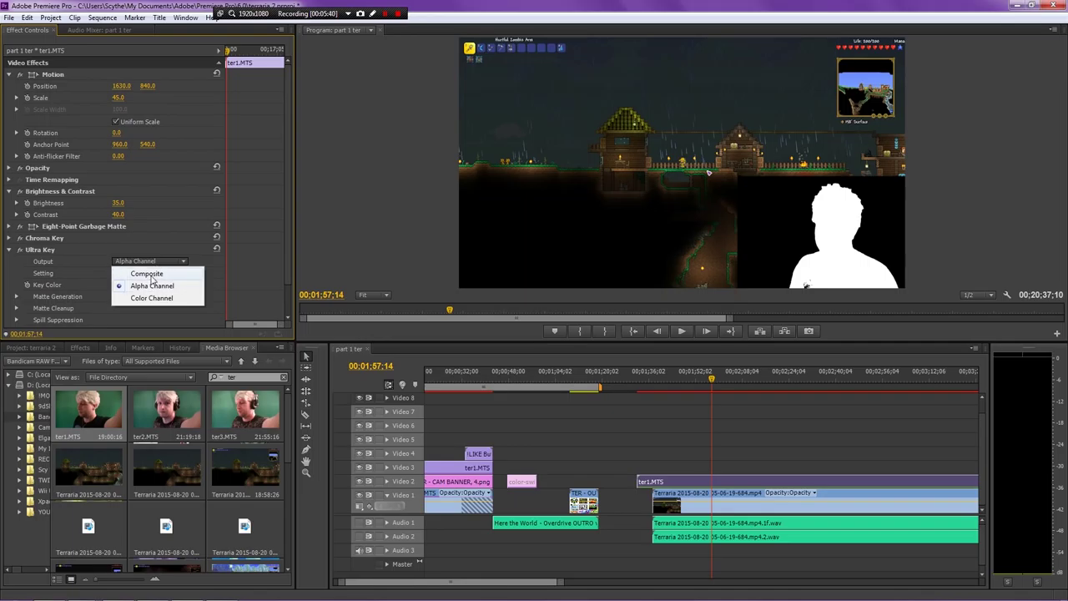
pyautogui.click(152, 275)
pyautogui.click(784, 451)
pyautogui.press('Up')
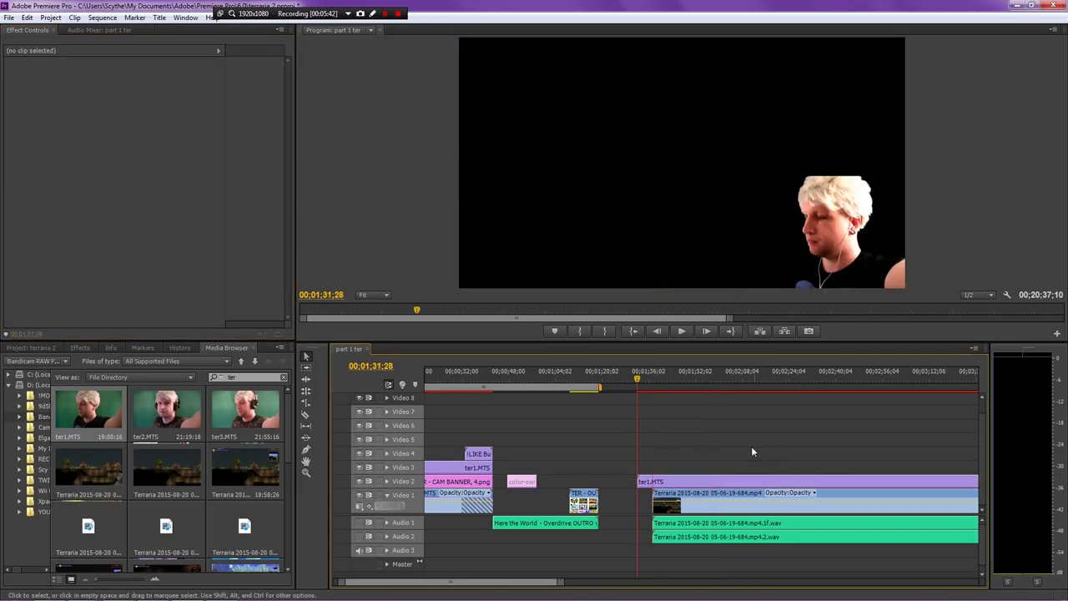
pyautogui.press('space')
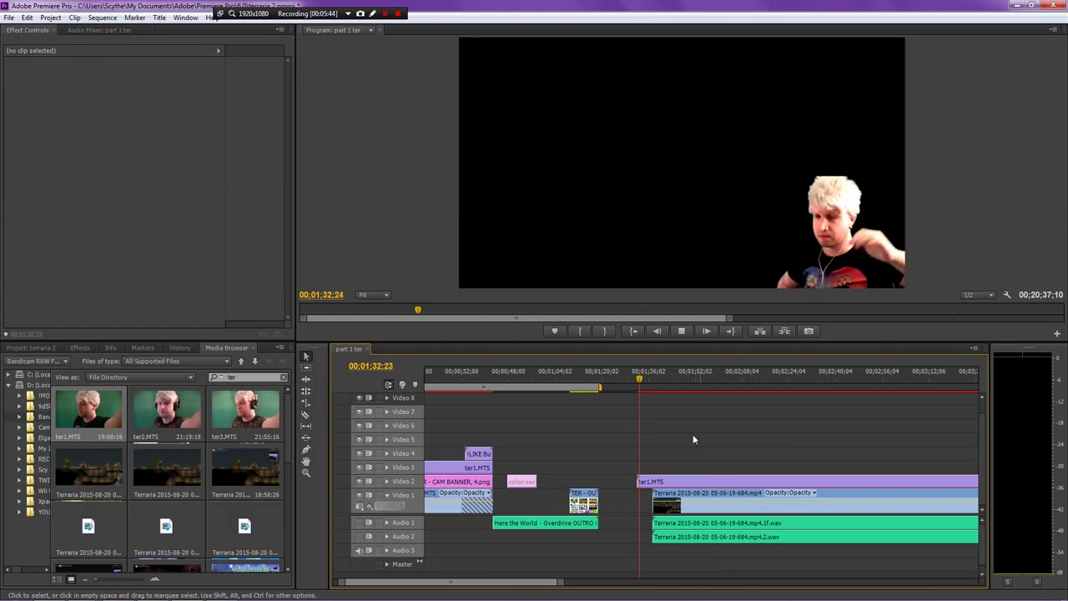
pyautogui.press('space')
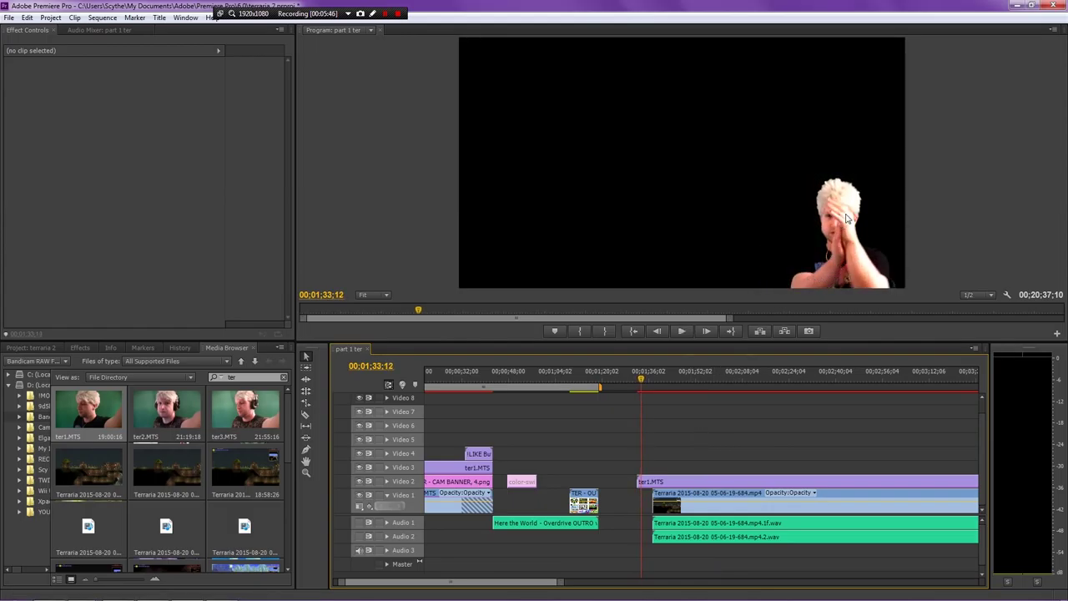
pyautogui.press('Left')
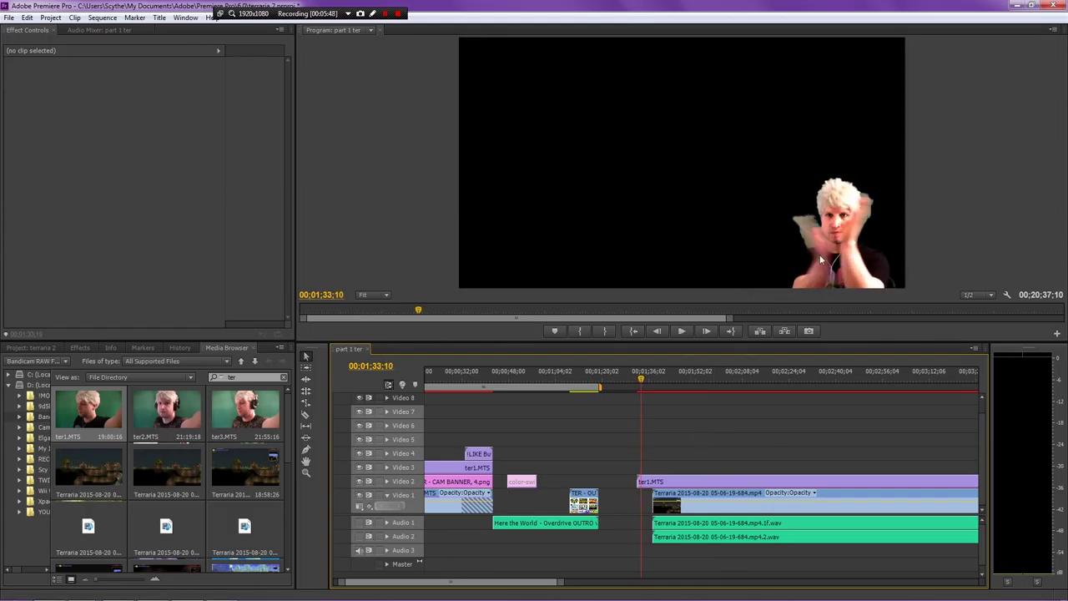
pyautogui.press('Left')
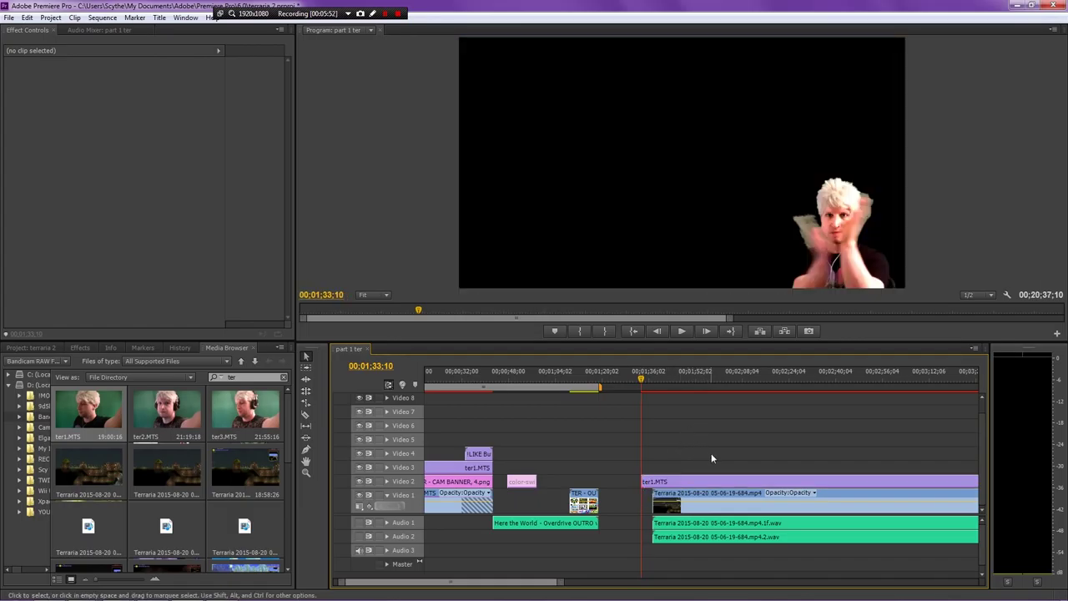
pyautogui.press('Down')
pyautogui.press('space')
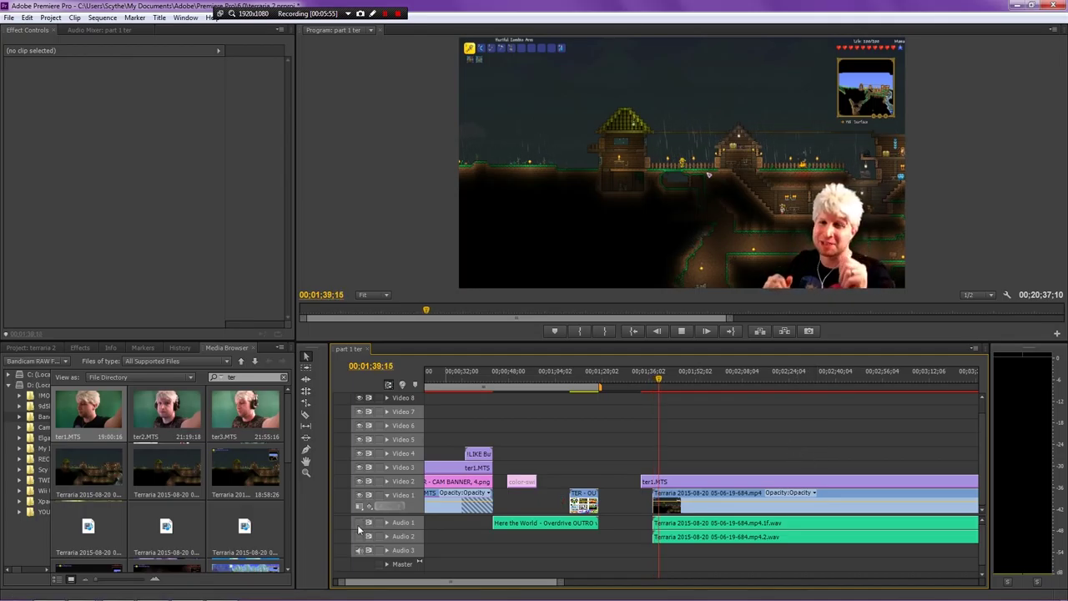
pyautogui.press('Up')
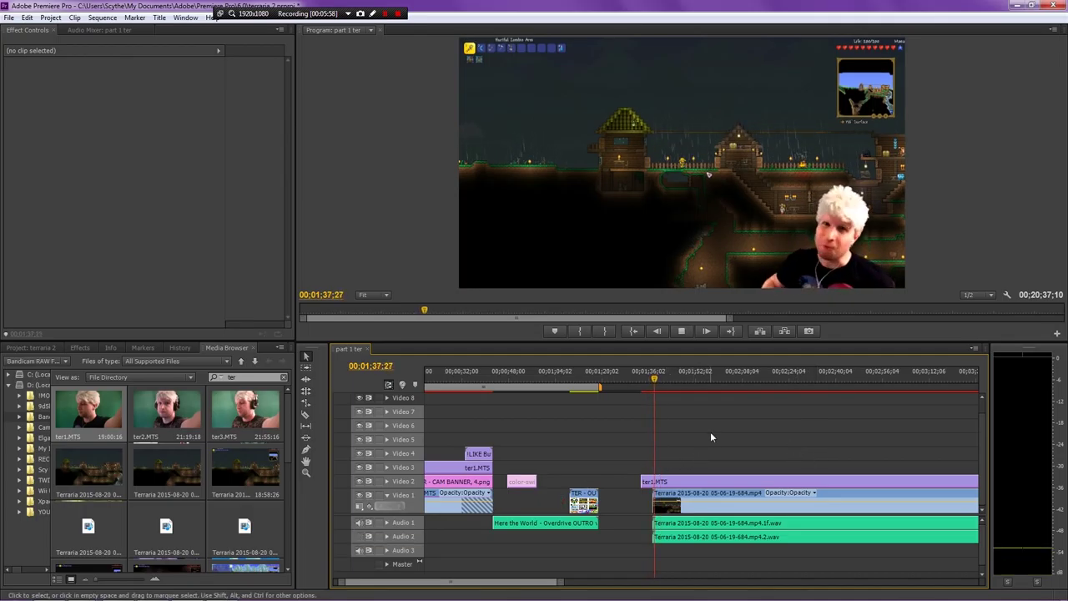
pyautogui.press('space')
pyautogui.press('Left')
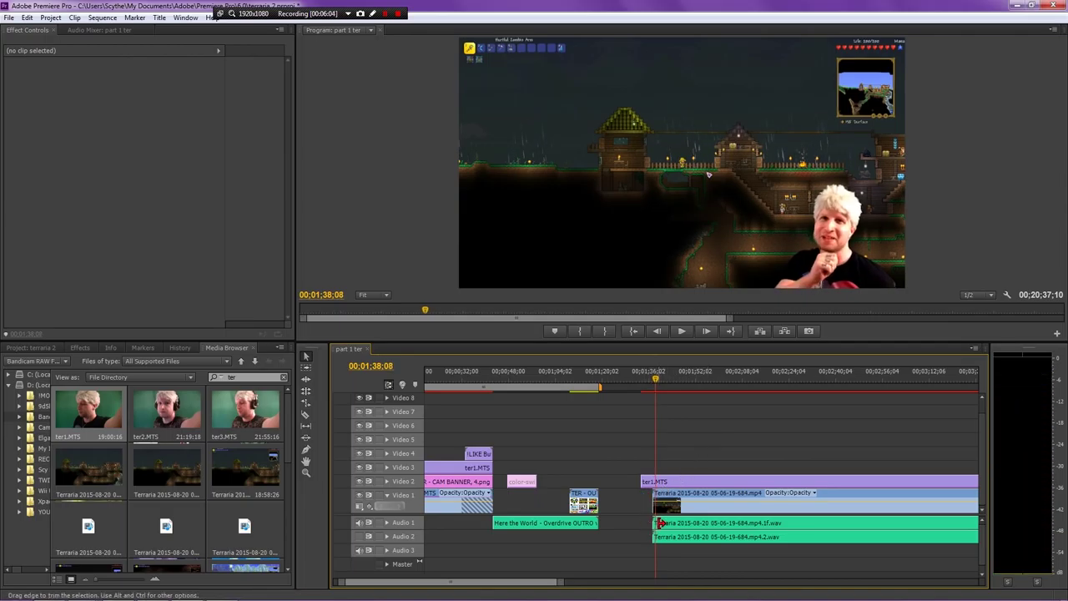
# Step: Align the ter1.MTS clip on Video 2 with the gameplay clip's start and play back to check
pyautogui.moveTo(675, 482); pyautogui.dragTo(694, 484)
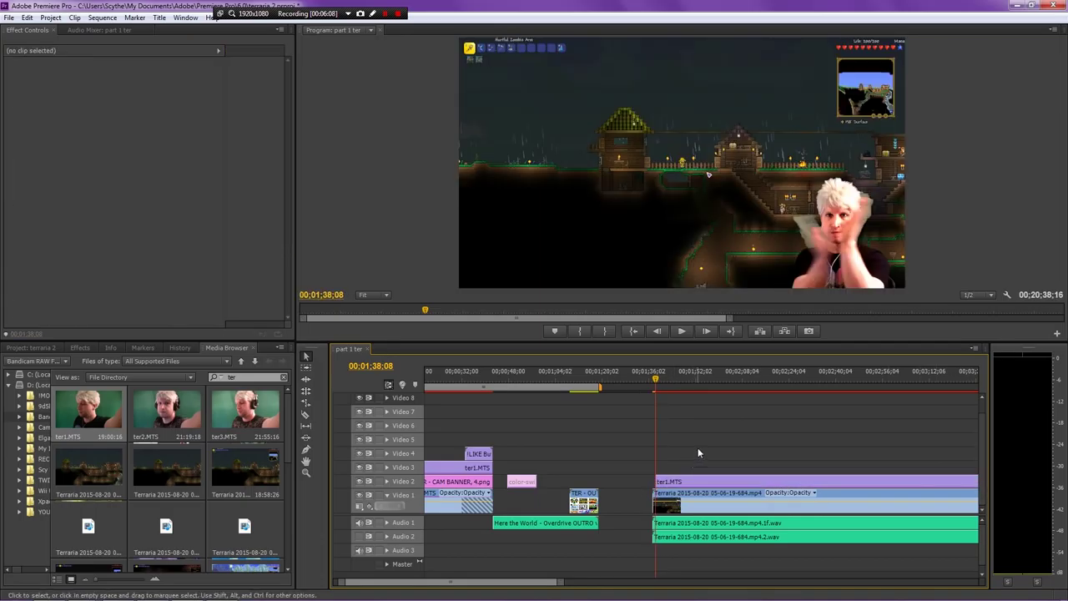
pyautogui.click(827, 384)
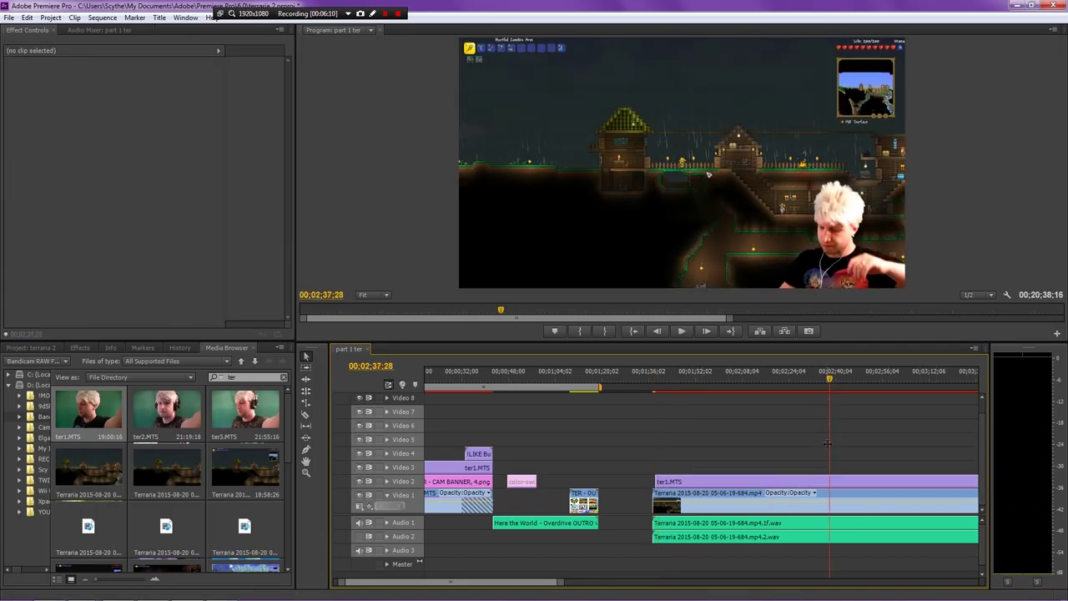
pyautogui.press('space')
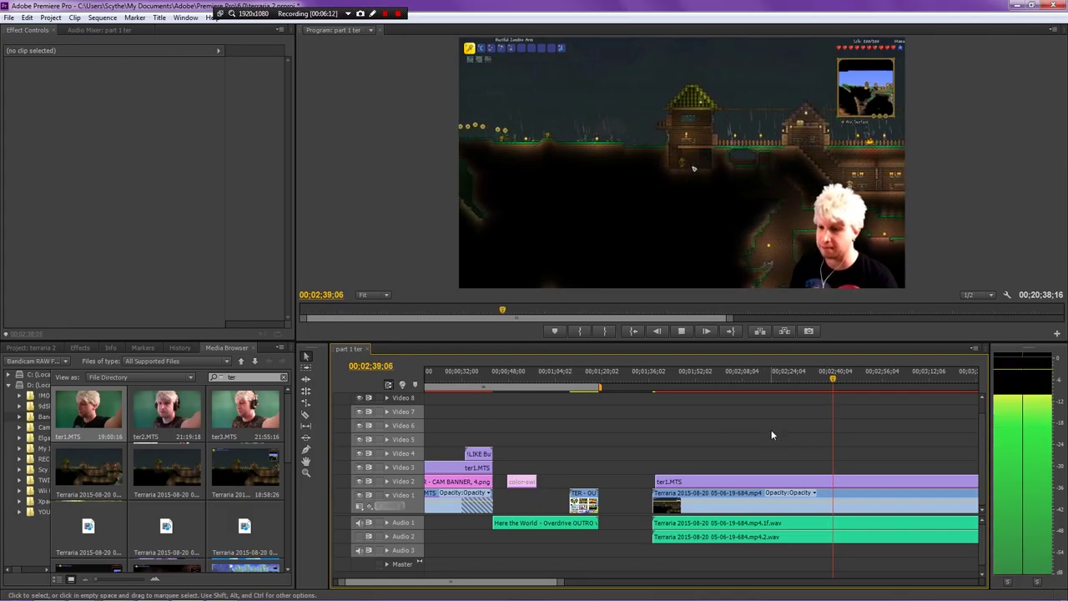
pyautogui.press('space')
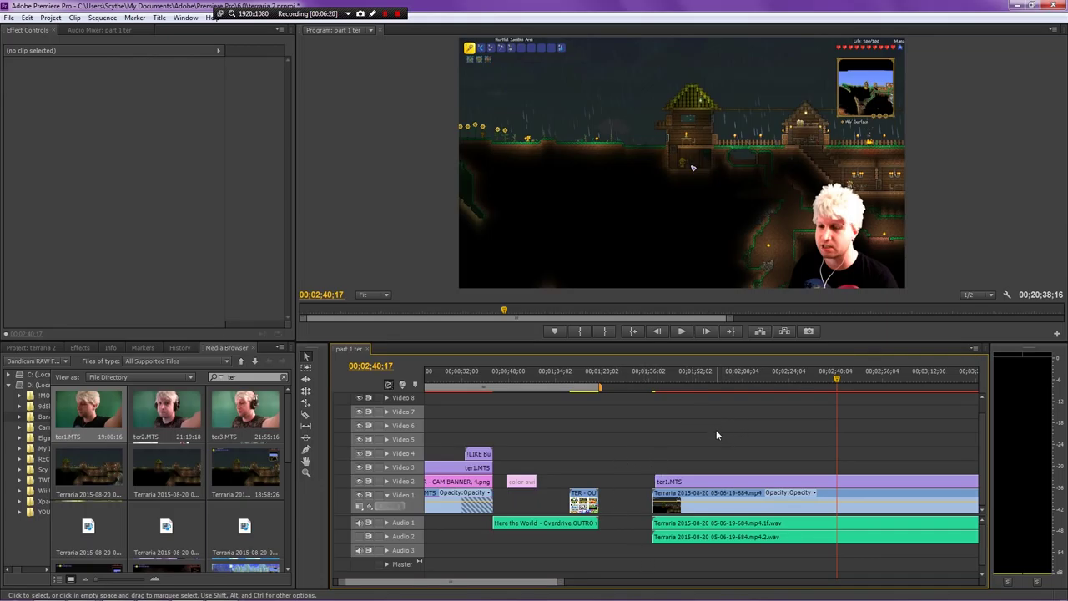
pyautogui.scroll(-1, 716, 429)
pyautogui.scroll(2, 716, 430)
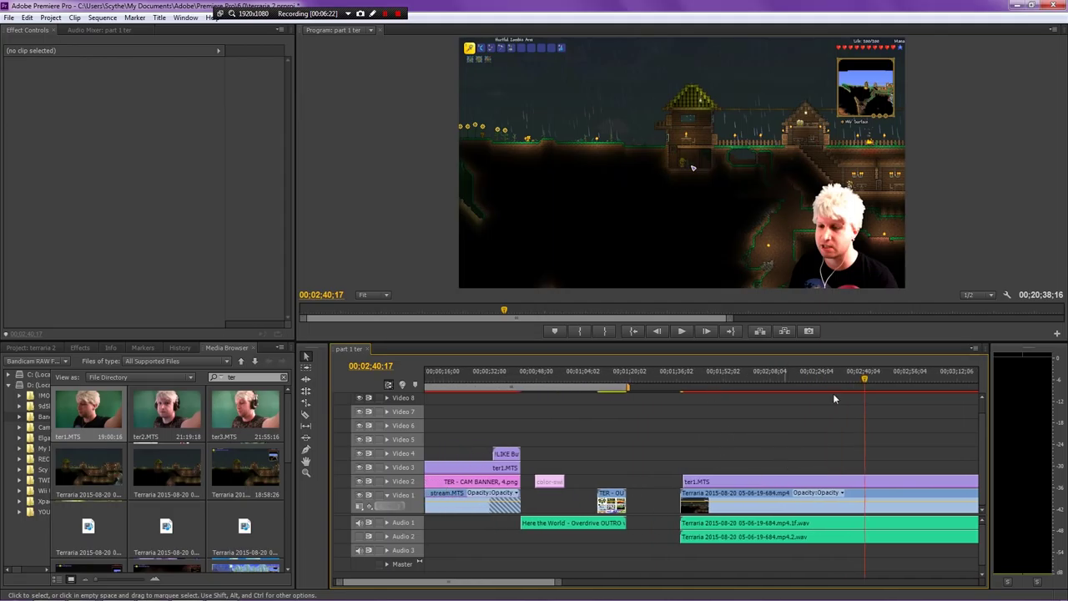
# Step: Cut all tracks at 01;47;11 and delete the short piece before the cut
pyautogui.click(710, 377)
pyautogui.hotkey('ctrl', 'k')
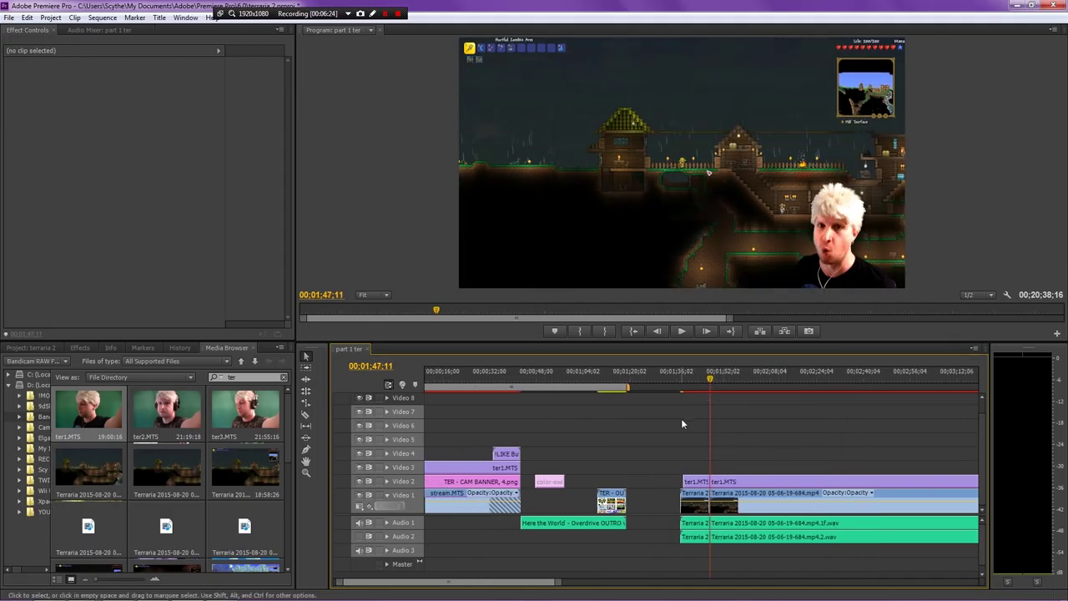
pyautogui.click(697, 488)
pyautogui.press('Delete')
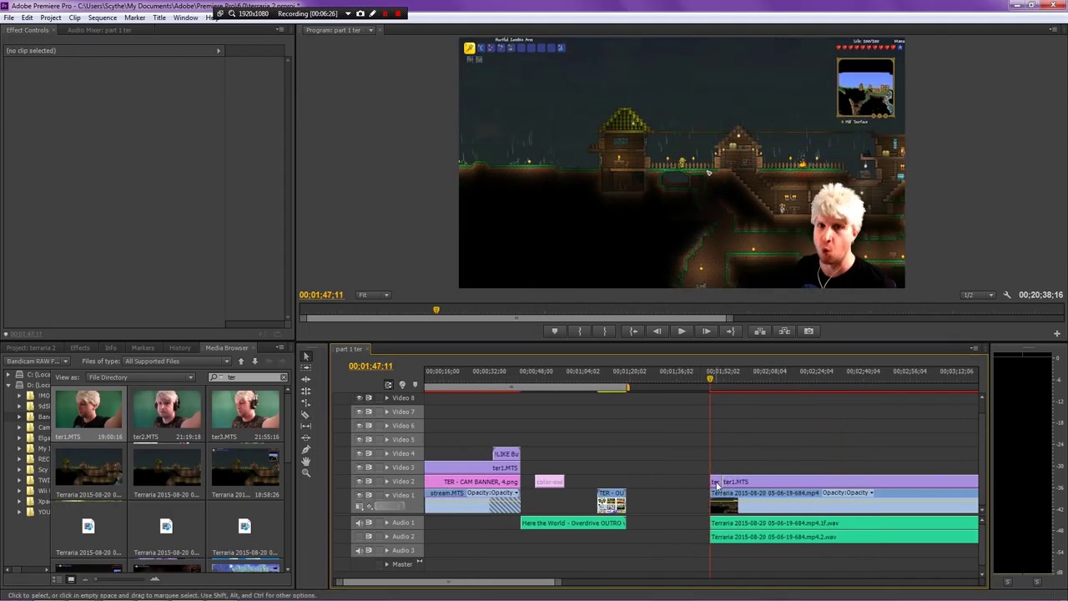
# Step: Set the webcam piece at the cut to Scale 100
pyautogui.click(716, 483)
pyautogui.click(121, 98)
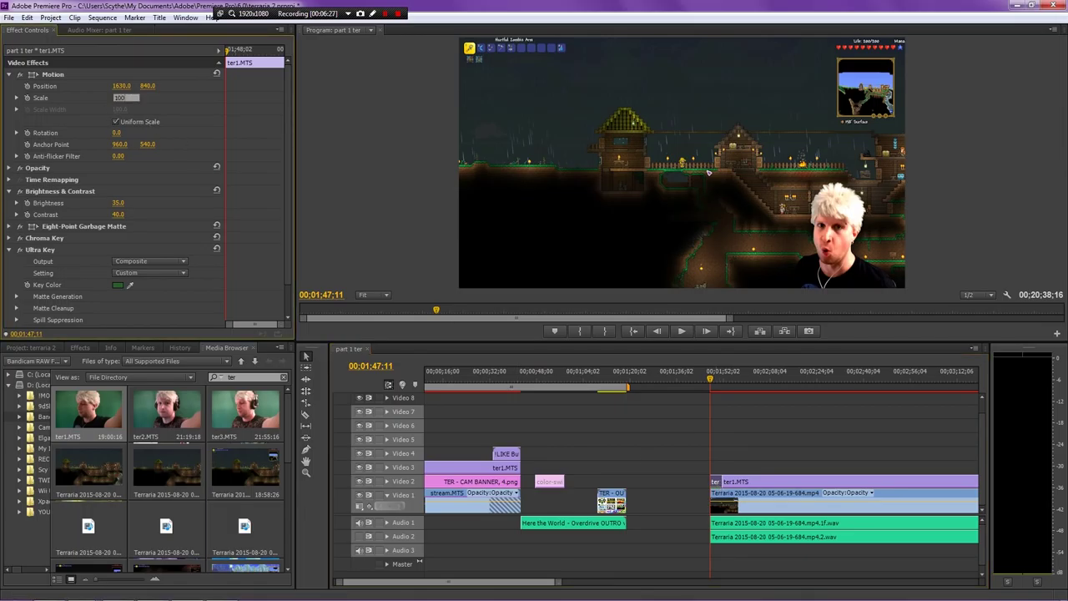
pyautogui.press('Return')
pyautogui.click(785, 451)
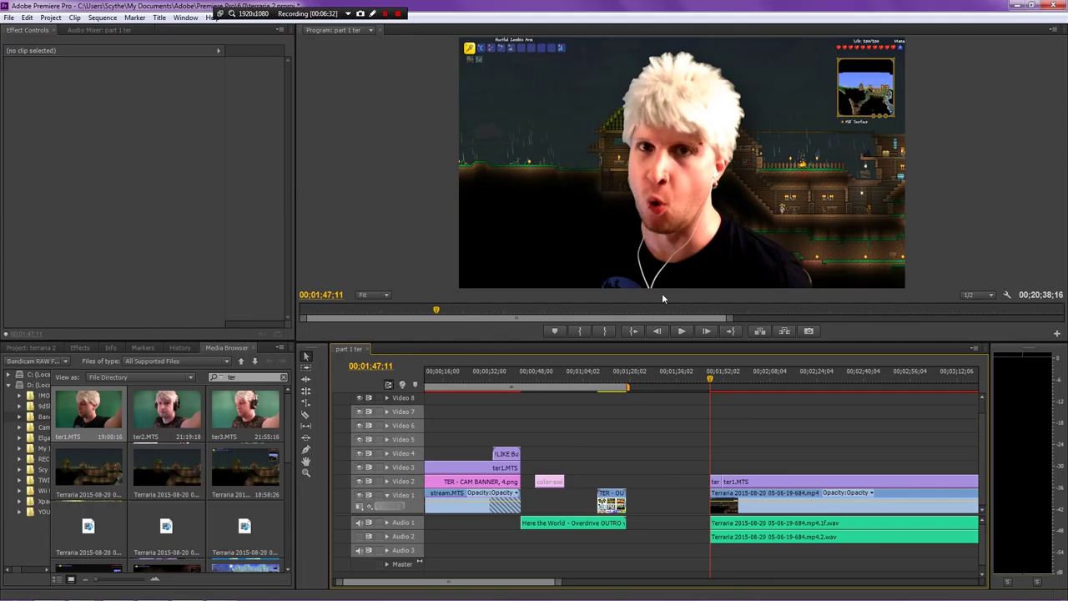
pyautogui.click(722, 377)
pyautogui.scroll(2, 787, 463)
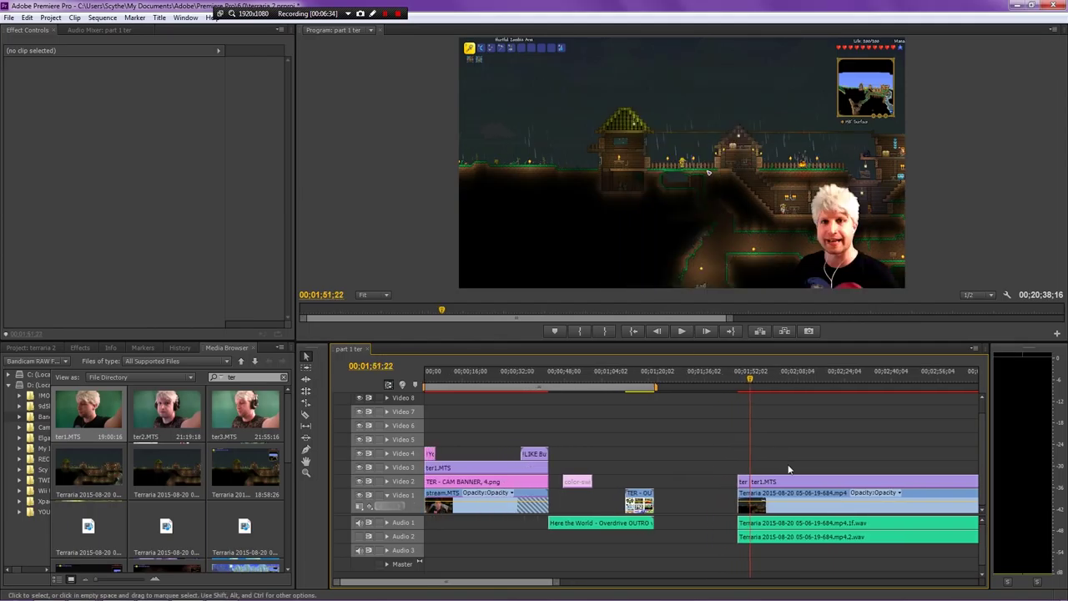
# Step: Search the effects for 'es' and apply DeEsser to the Audio 1 wav clip
pyautogui.click(80, 347)
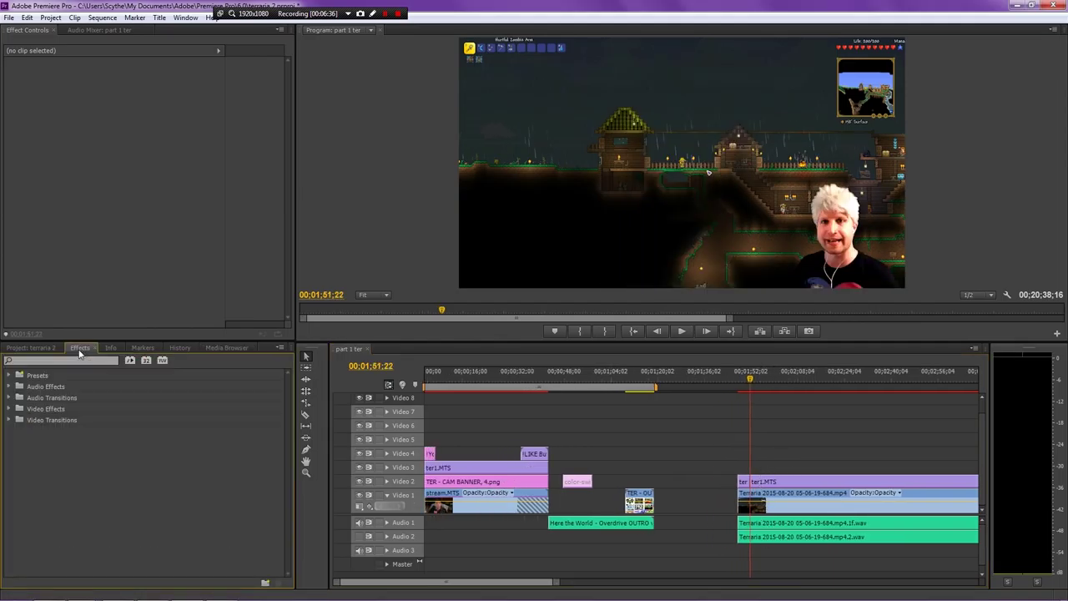
pyautogui.click(58, 360)
pyautogui.write('es')
pyautogui.moveTo(59, 464); pyautogui.dragTo(776, 526)
# Step: Raise the Audio 1 fader to 4.0 in the Audio Mixer
pyautogui.click(90, 29)
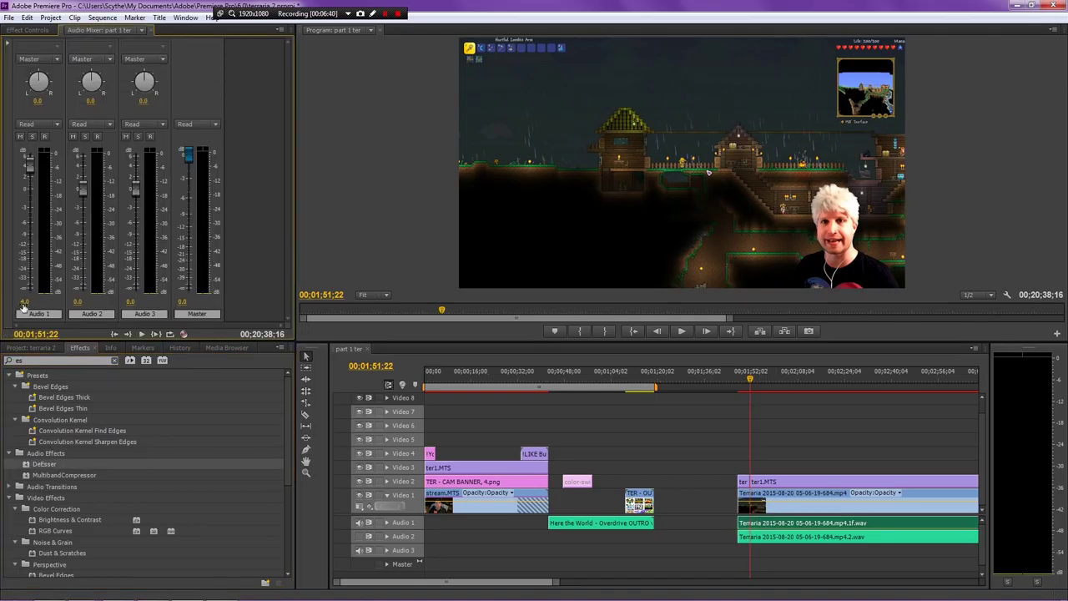
pyautogui.moveTo(25, 308); pyautogui.dragTo(50, 302)
pyautogui.click(806, 439)
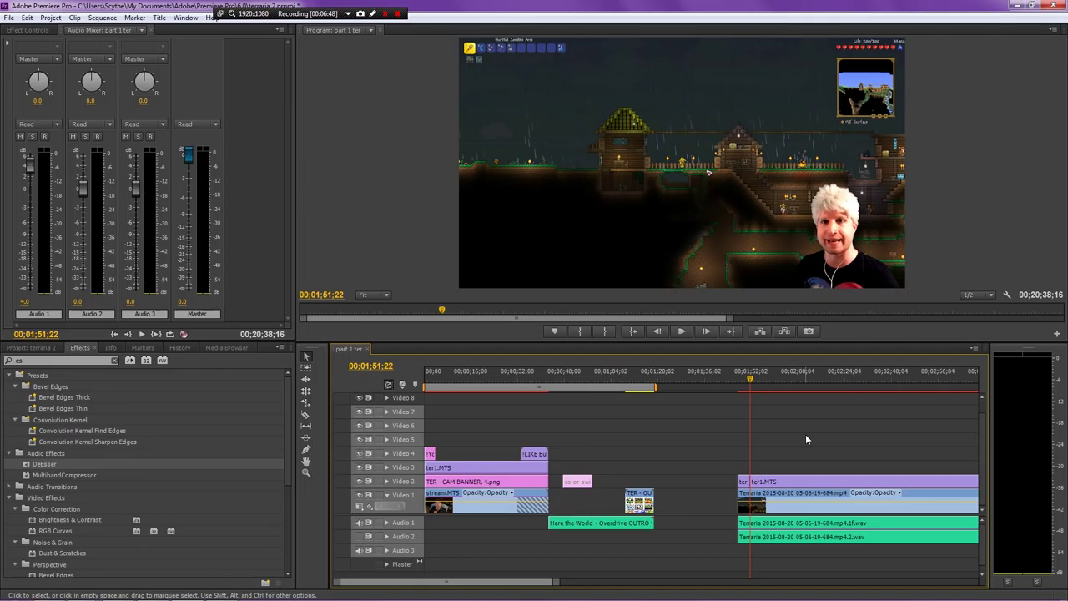
pyautogui.press('Up')
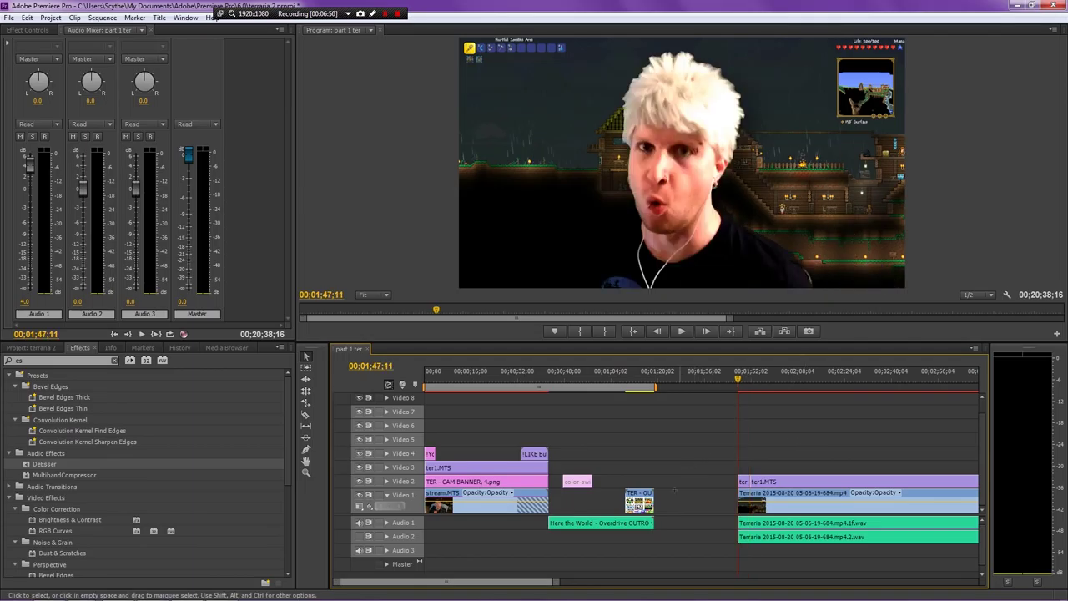
# Step: Move the outro audio and video clips to the sequence end and delete the leftover split pieces
pyautogui.click(640, 384)
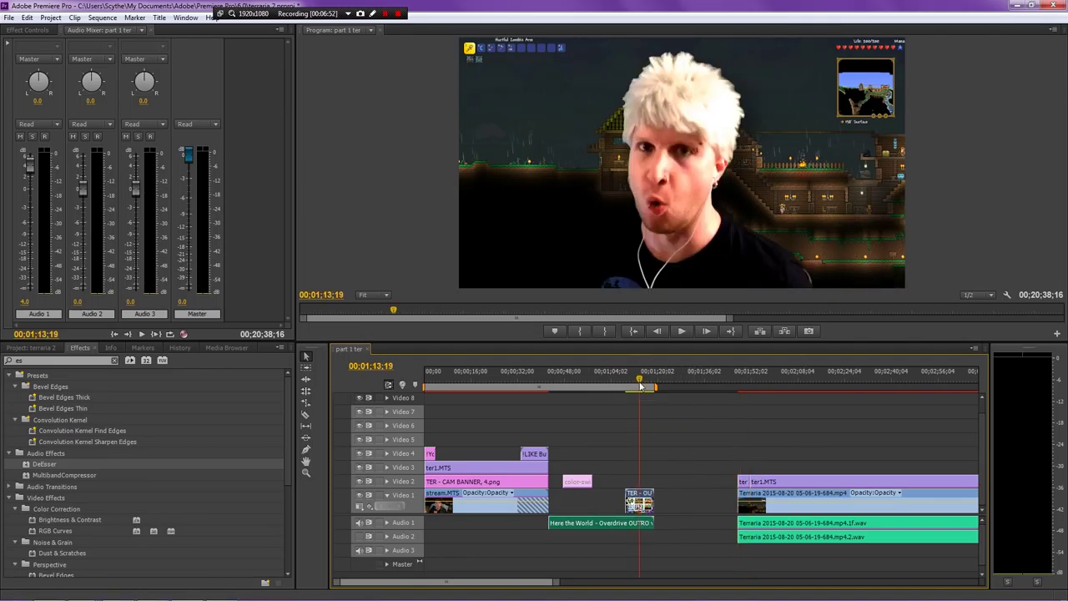
pyautogui.moveTo(640, 384); pyautogui.dragTo(625, 384)
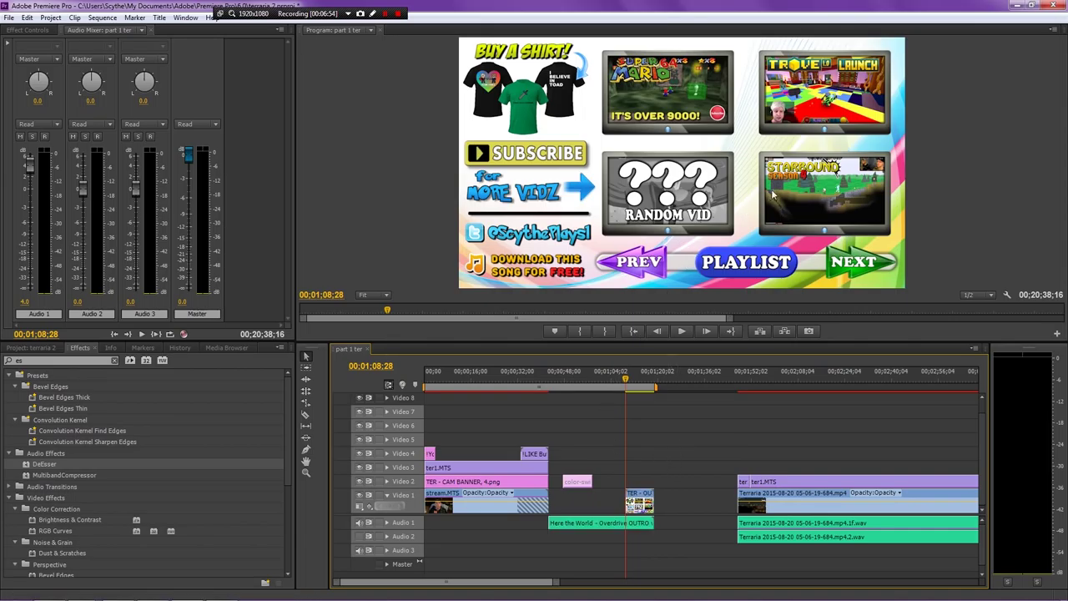
pyautogui.moveTo(685, 488); pyautogui.dragTo(634, 534)
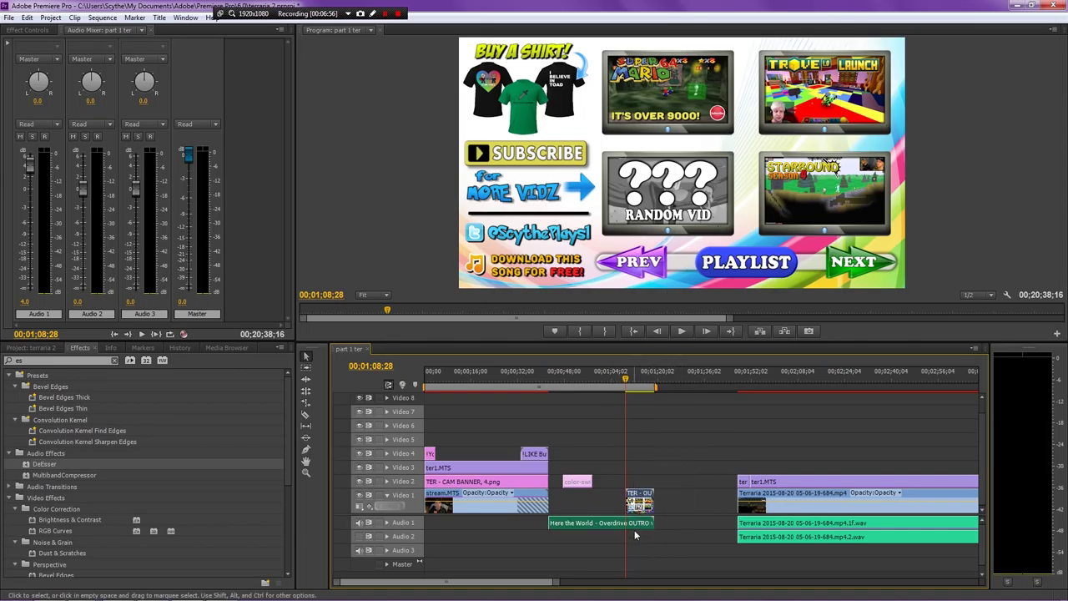
pyautogui.press('Delete')
pyautogui.press('End')
pyautogui.hotkey('ctrl', 'v')
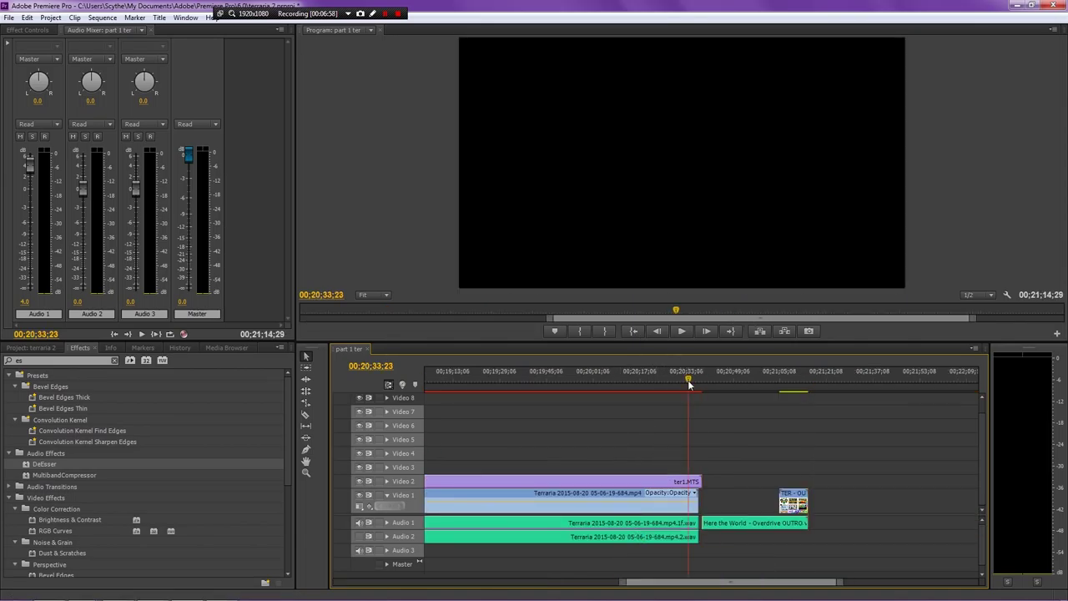
pyautogui.hotkey('ctrl', 'k')
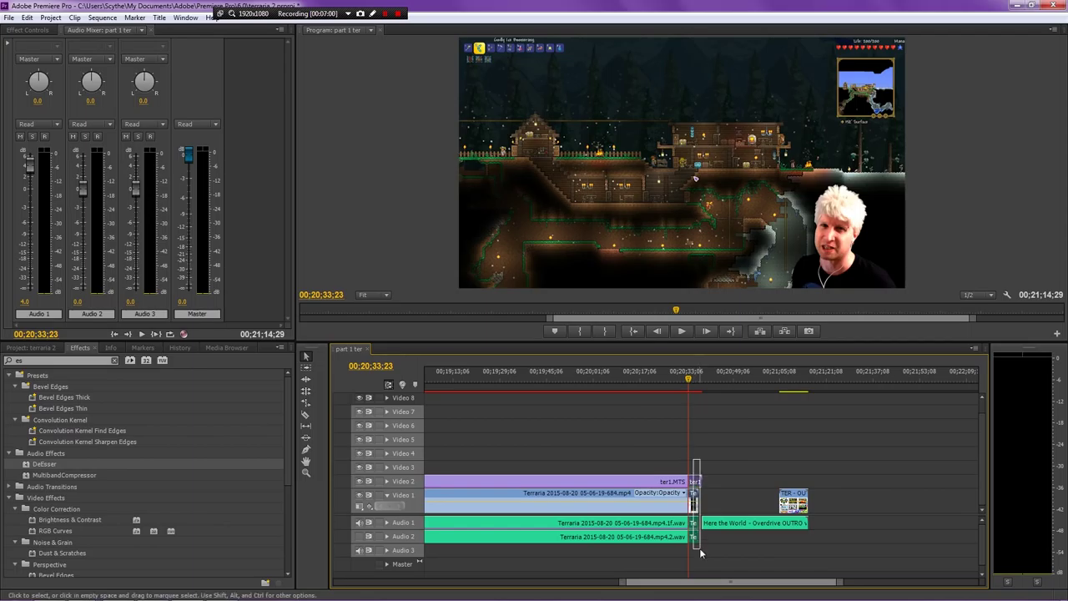
pyautogui.press('Delete')
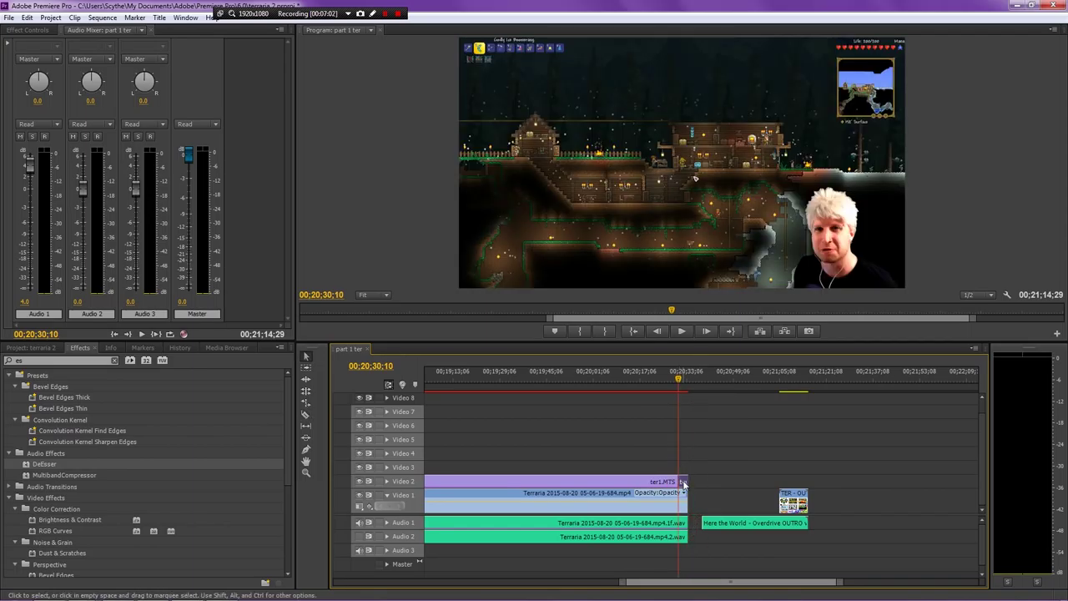
# Step: Set the closing webcam clip's Scale to 100 and Position to 960, 540
pyautogui.click(683, 483)
pyautogui.click(27, 29)
pyautogui.click(122, 98)
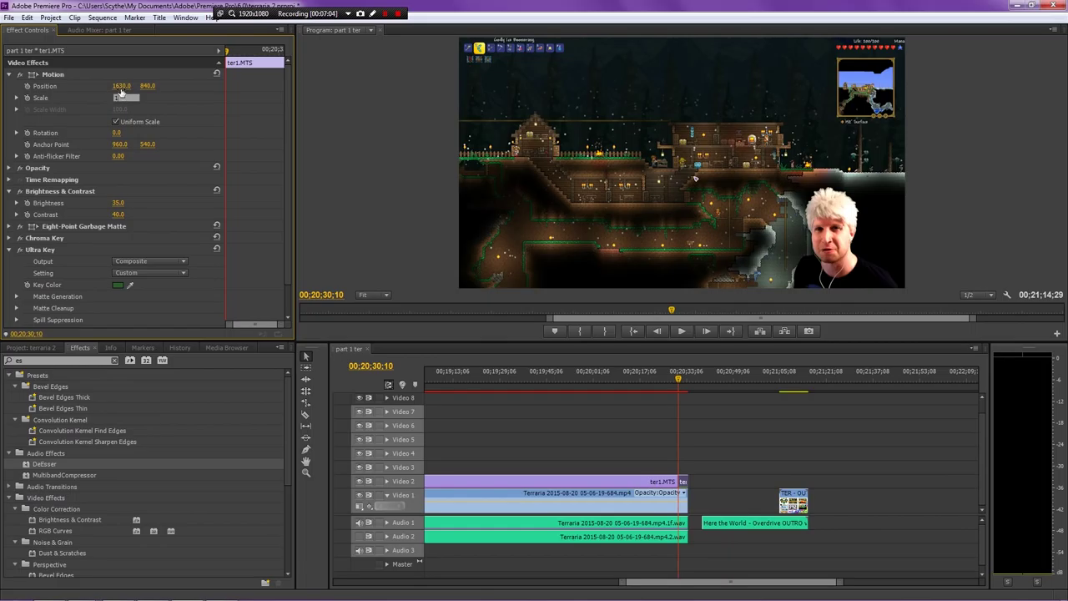
pyautogui.write('100')
pyautogui.press('Return')
pyautogui.click(122, 85)
pyautogui.write('960')
pyautogui.press('Tab')
pyautogui.write('540')
pyautogui.press('Return')
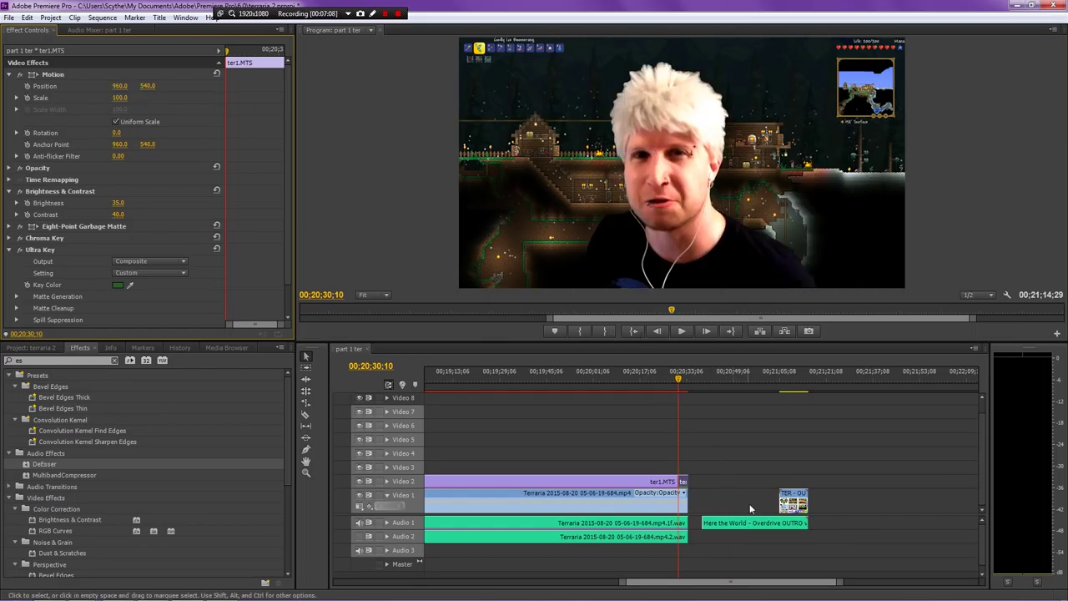
# Step: Move the outro music clip down to Audio 2
pyautogui.click(756, 523)
pyautogui.moveTo(756, 524); pyautogui.dragTo(702, 538)
pyautogui.click(648, 185)
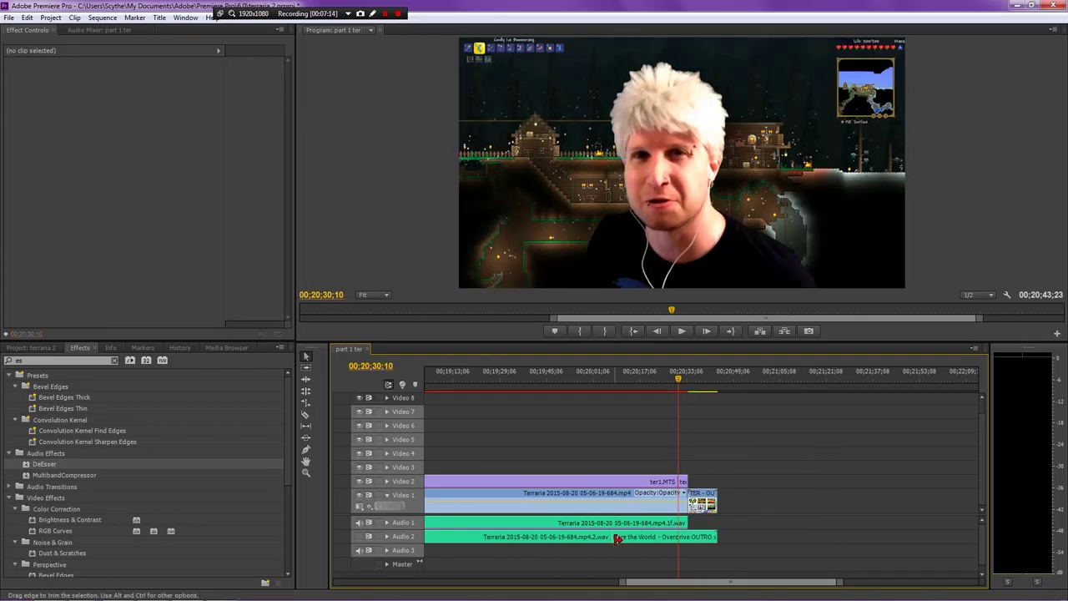
# Step: Add a Constant Gain crossfade from Audio Transitions > Crossfade at the outro music's start on Audio 2
pyautogui.click(113, 360)
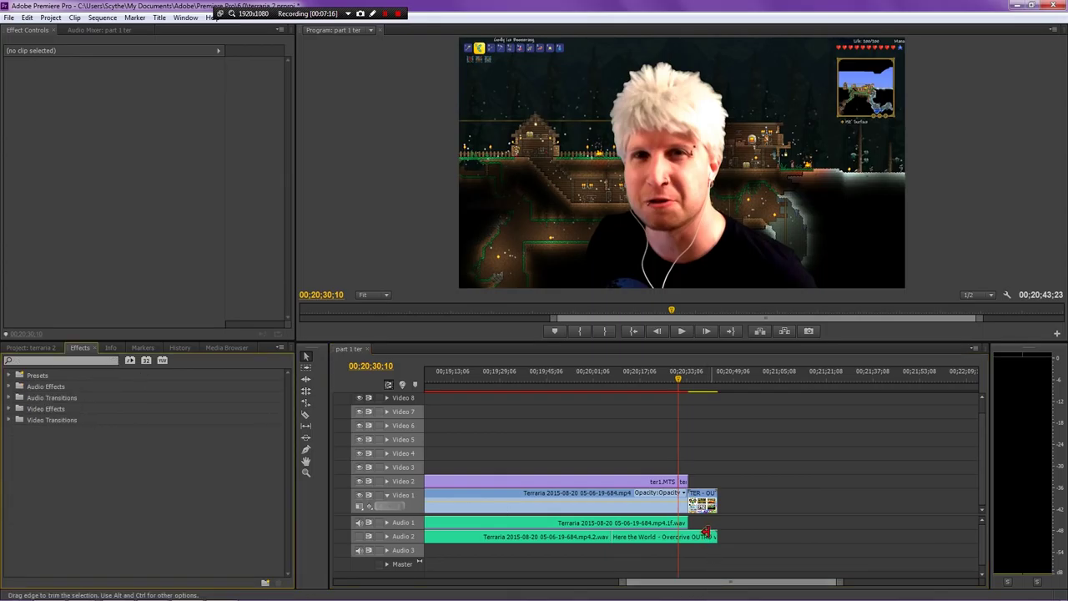
pyautogui.click(638, 537)
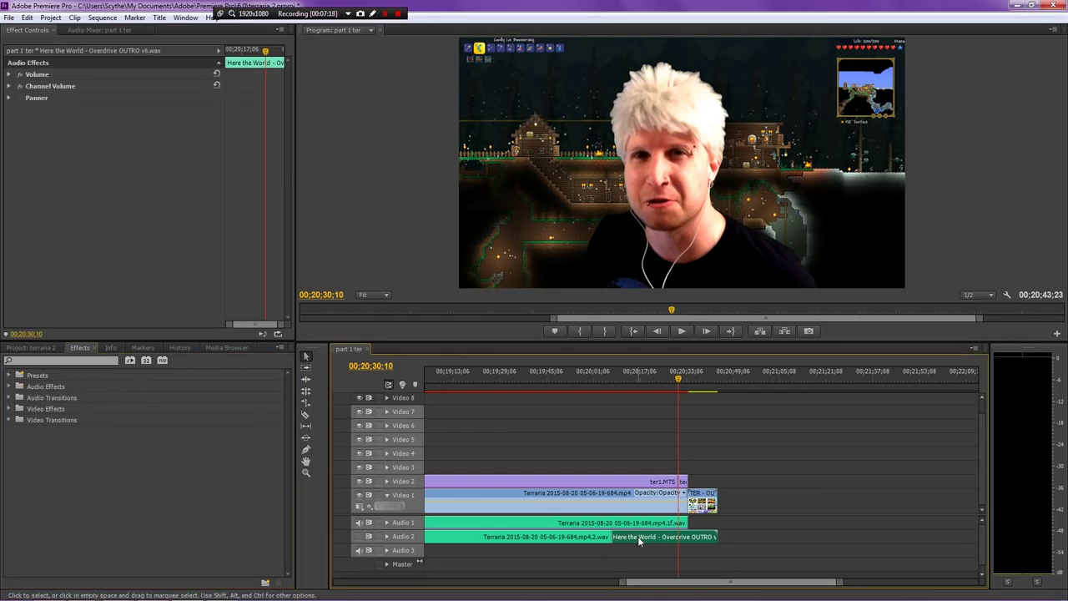
pyautogui.press('Up')
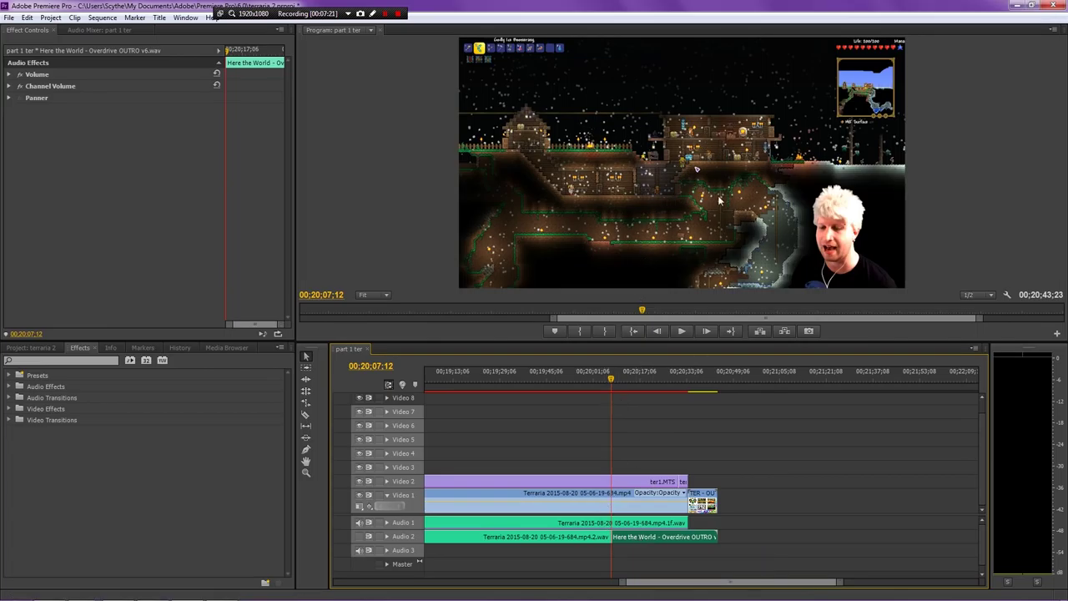
pyautogui.doubleClick(50, 398)
pyautogui.doubleClick(50, 409)
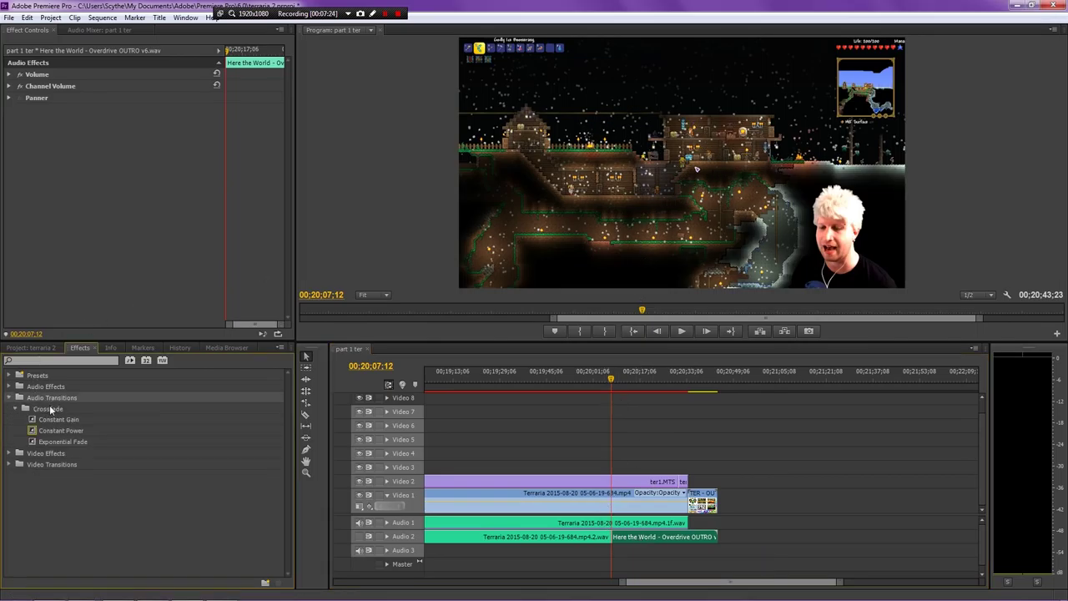
pyautogui.moveTo(55, 420); pyautogui.dragTo(613, 537)
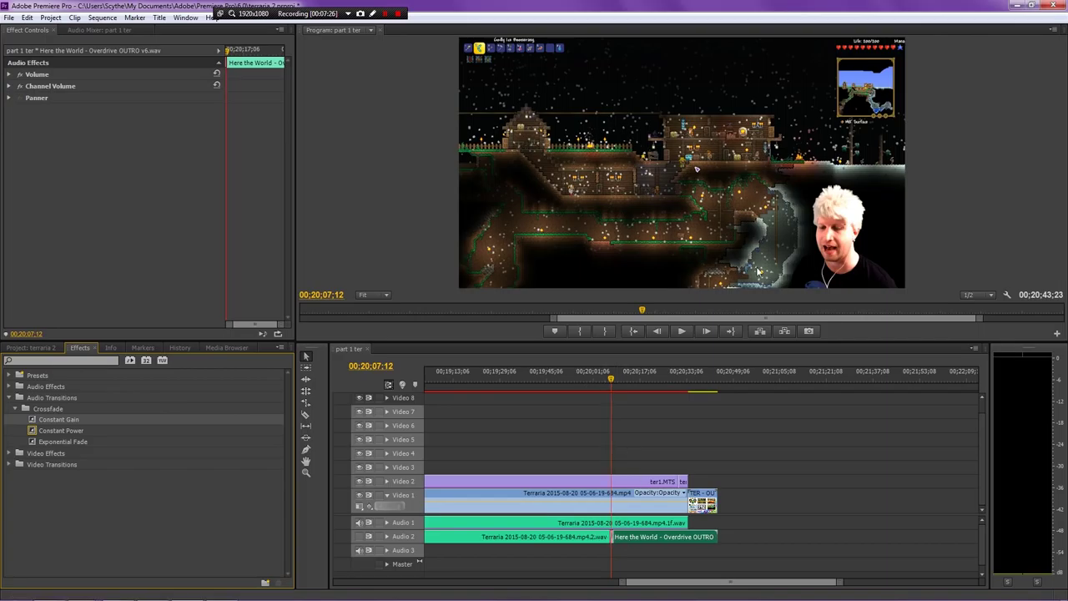
pyautogui.click(850, 510)
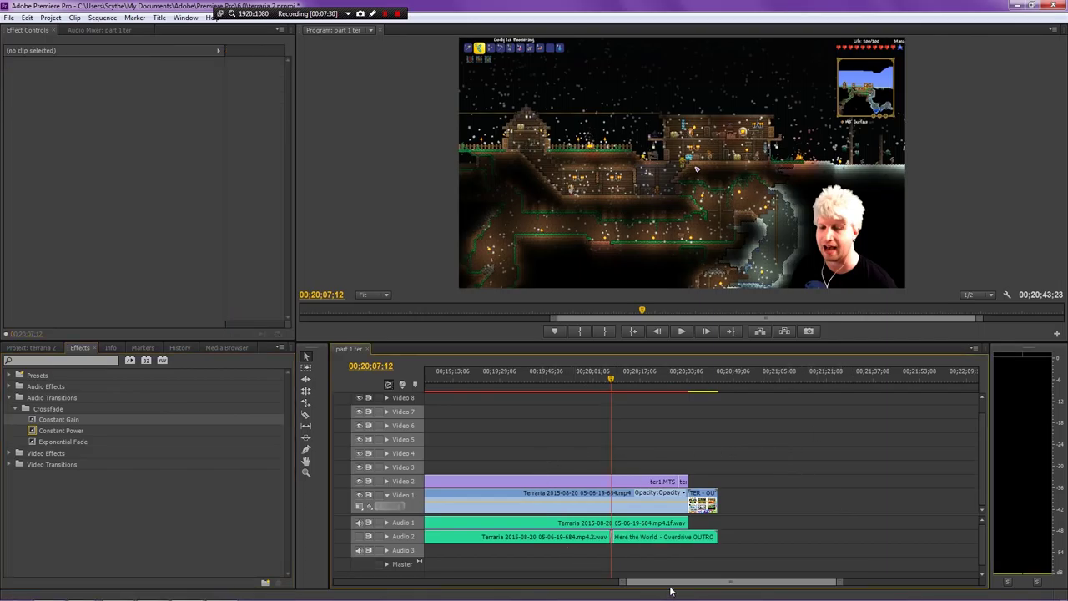
# Step: Using Track Select Forward, drag all clips from the Terraria footage onward to 00;00;00;00
pyautogui.moveTo(670, 581); pyautogui.dragTo(387, 578)
pyautogui.moveTo(696, 444); pyautogui.dragTo(798, 547)
pyautogui.click(705, 475)
pyautogui.press('a')
pyautogui.click(713, 482)
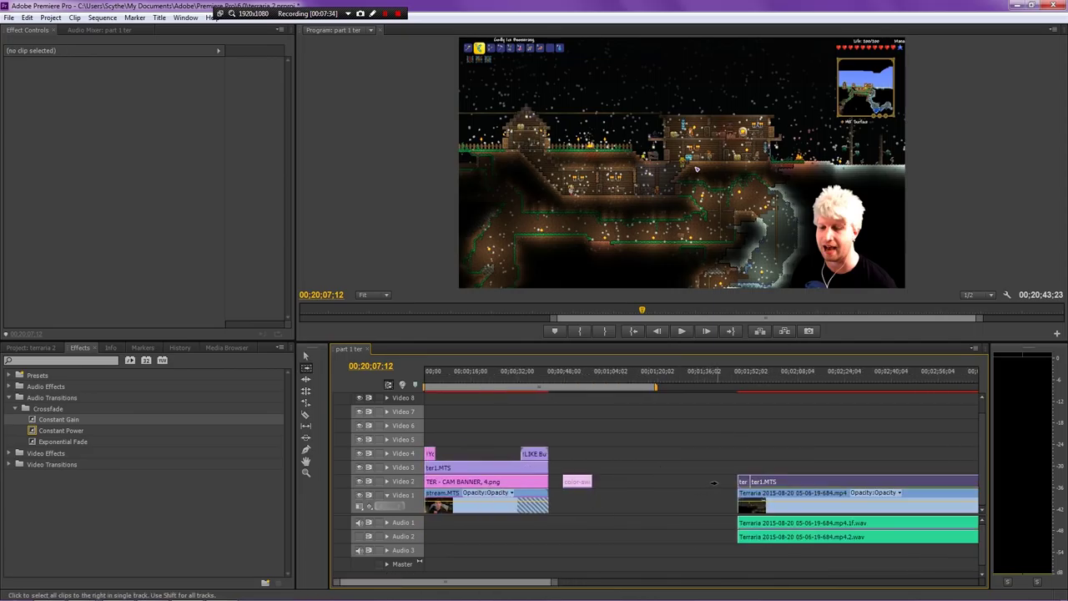
pyautogui.moveTo(713, 482)
pyautogui.mouseDown()
pyautogui.moveTo(719, 474)
pyautogui.moveTo(723, 501)
pyautogui.mouseUp()
pyautogui.press('v')
pyautogui.click(572, 486)
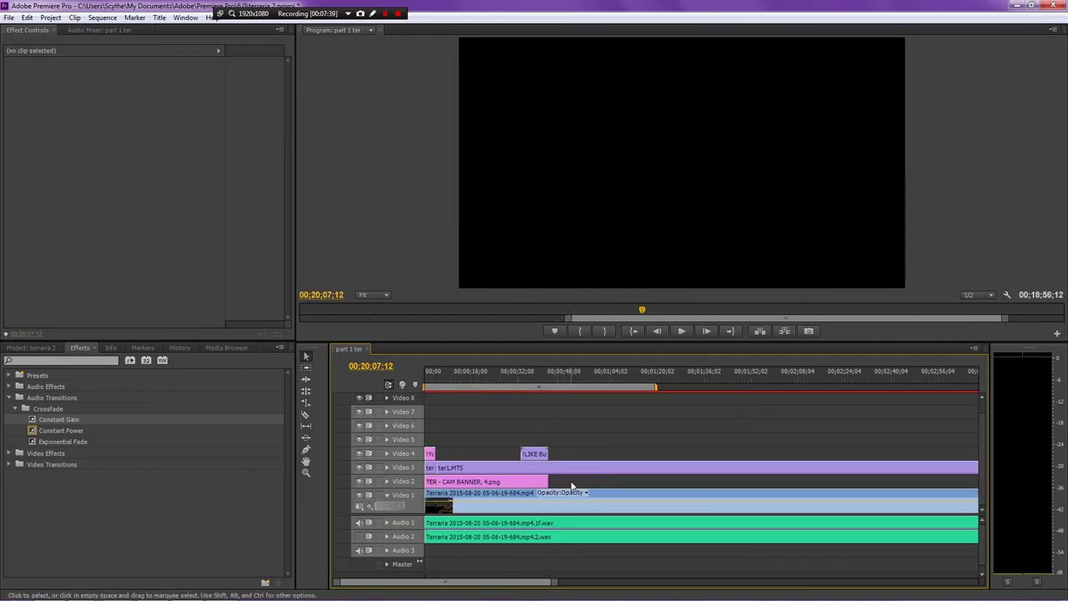
pyautogui.press('\\')
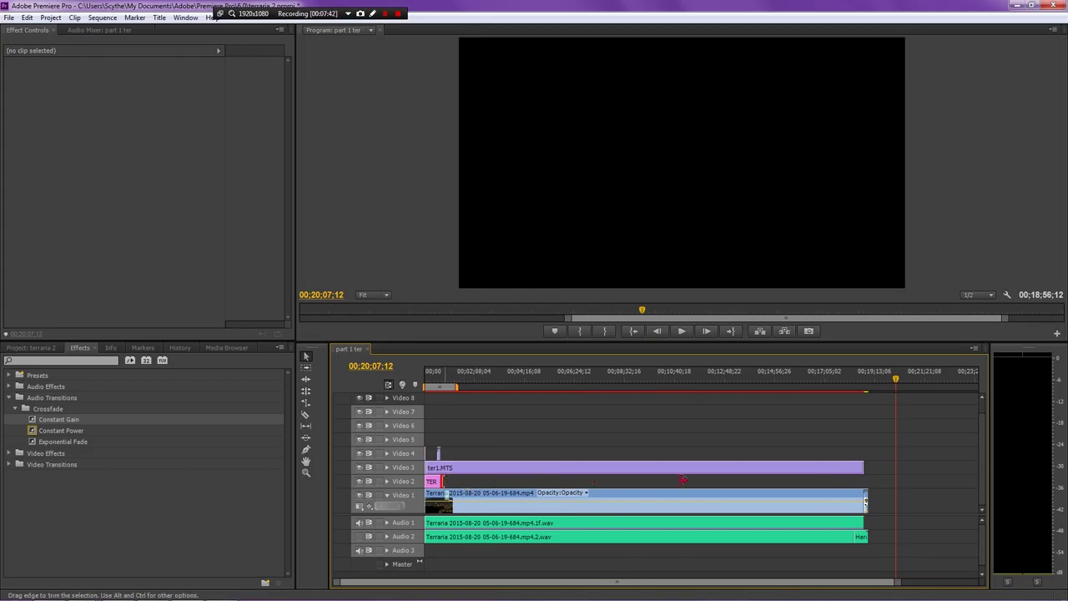
pyautogui.press('=')
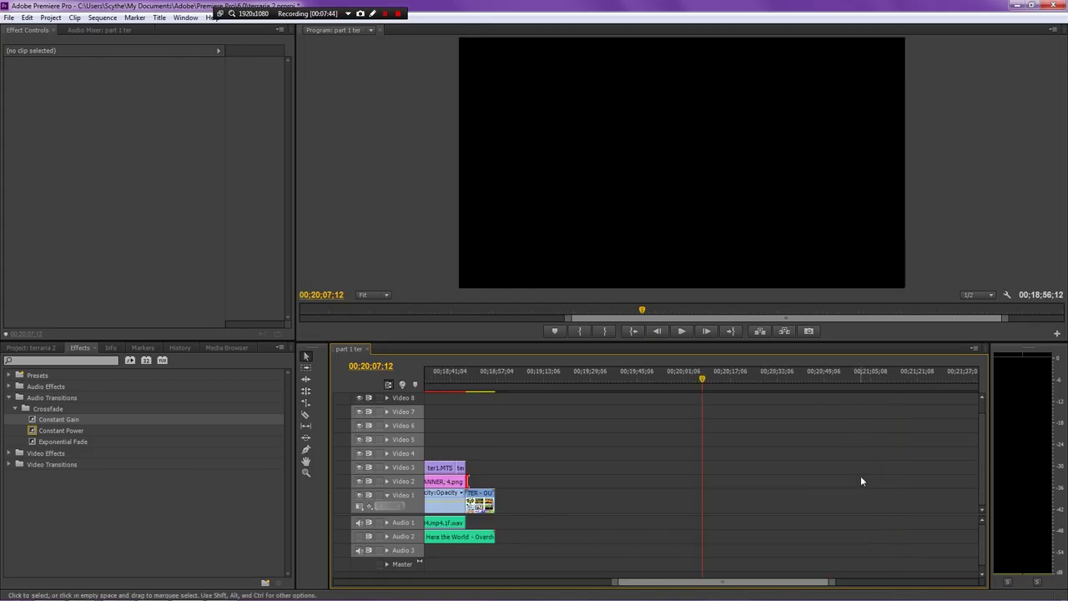
pyautogui.moveTo(773, 581); pyautogui.dragTo(494, 582)
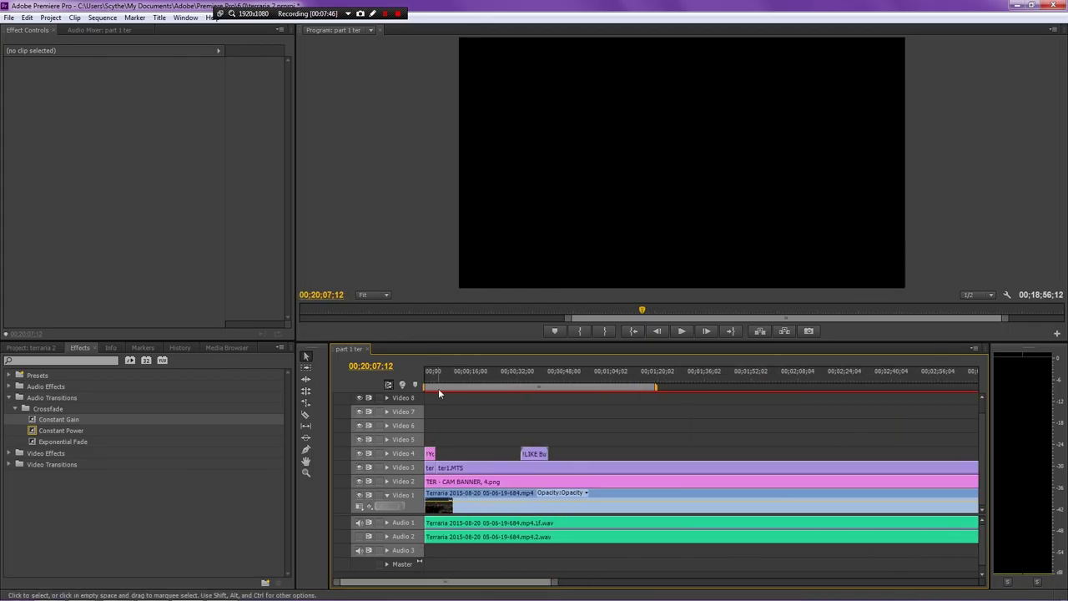
pyautogui.moveTo(438, 388); pyautogui.dragTo(418, 381)
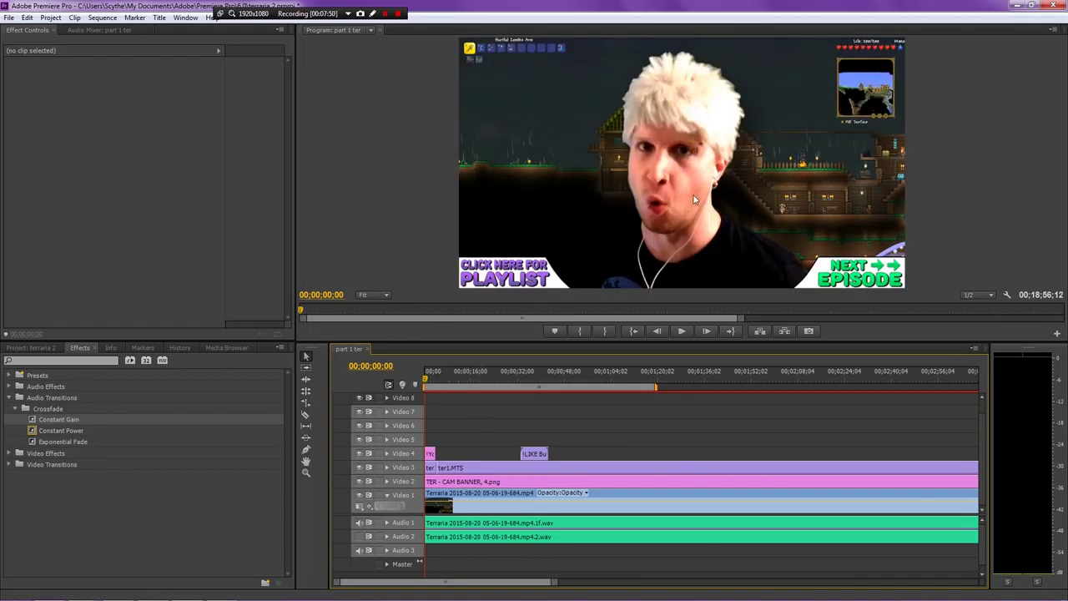
# Step: Drag the LIKE Button overlay on Video 4 right to about 00;01;33
pyautogui.click(431, 451)
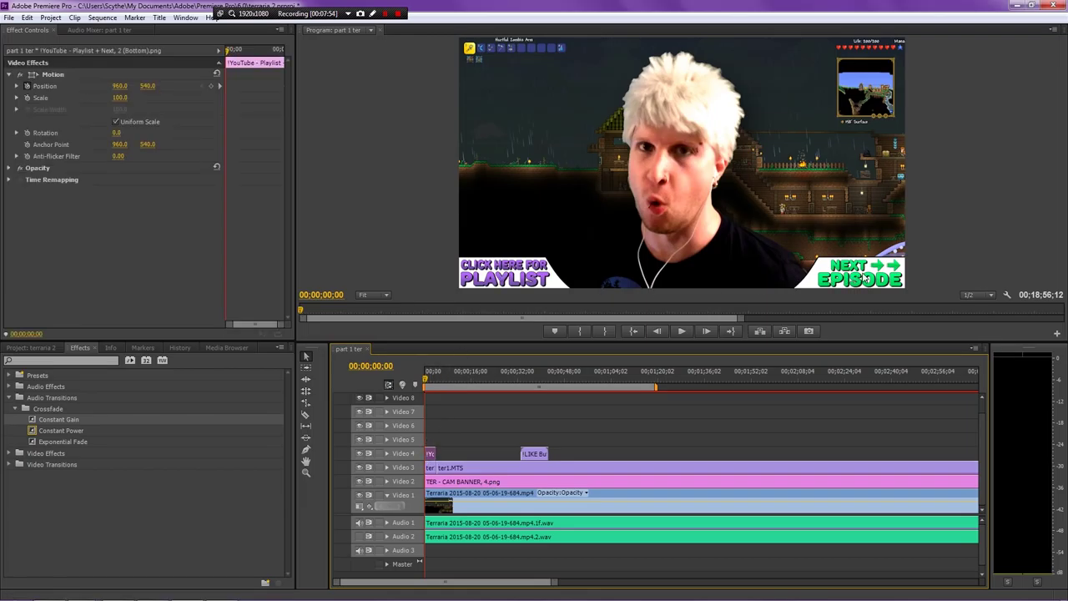
pyautogui.click(532, 380)
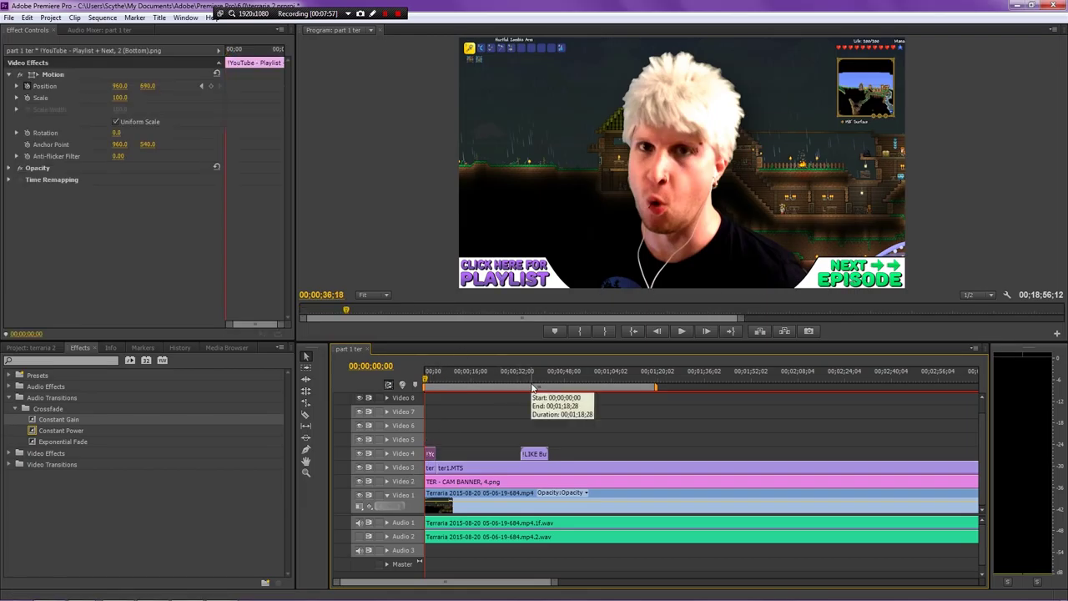
pyautogui.click(535, 457)
pyautogui.moveTo(534, 458); pyautogui.dragTo(704, 455)
pyautogui.click(705, 383)
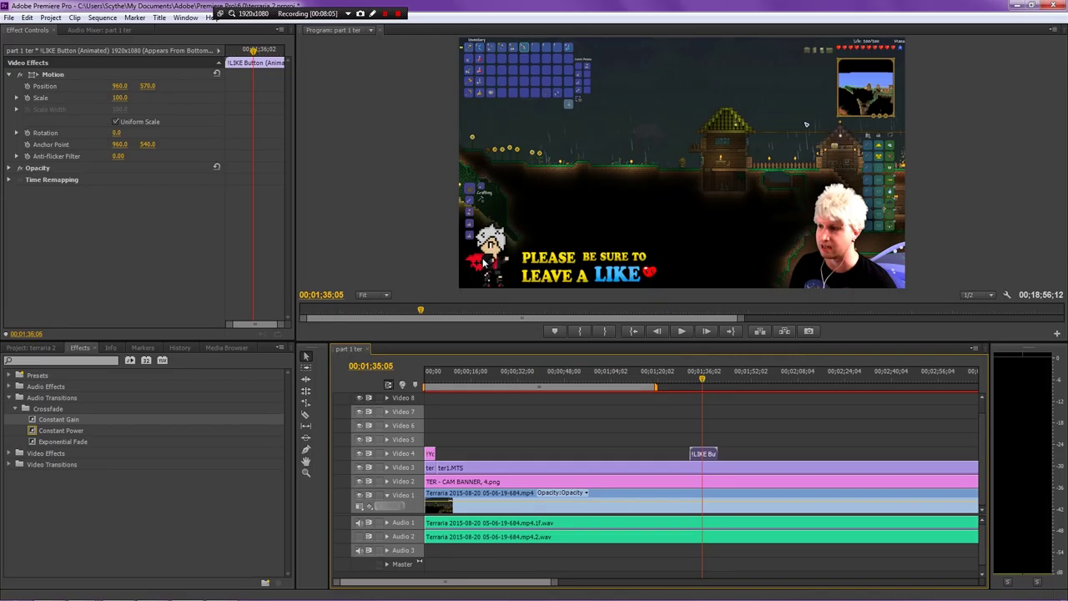
pyautogui.click(764, 382)
pyautogui.press('End')
# Step: Drop the short clip after ter1.MTS from Video 3 onto Video 2, then open Export Settings (Ctrl+M)
pyautogui.press('Home')
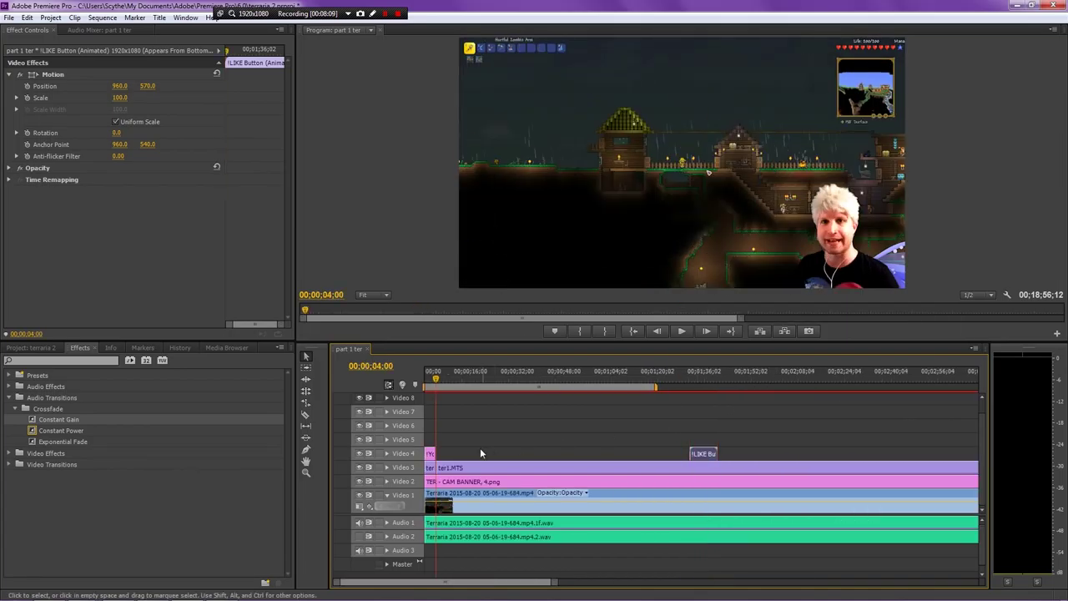
pyautogui.click(431, 473)
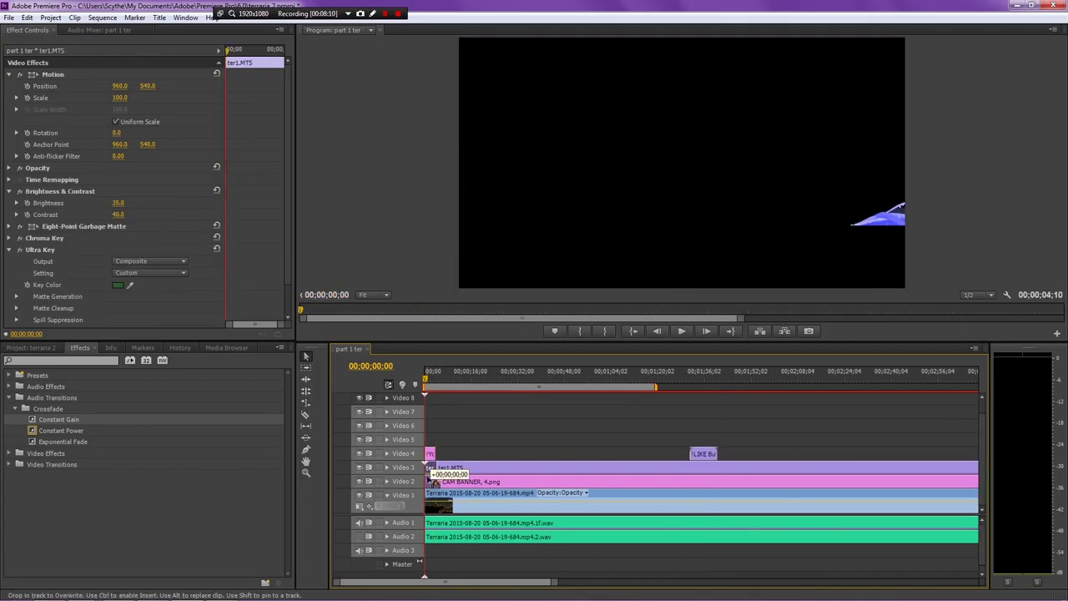
pyautogui.press('Down')
pyautogui.press('Down')
pyautogui.press('Down')
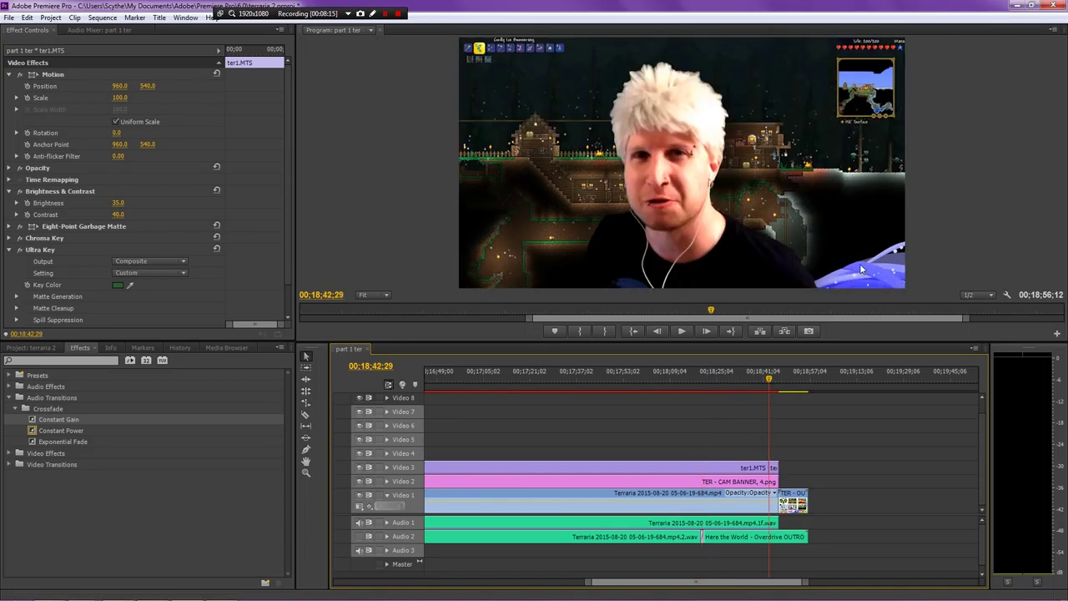
pyautogui.press('Left')
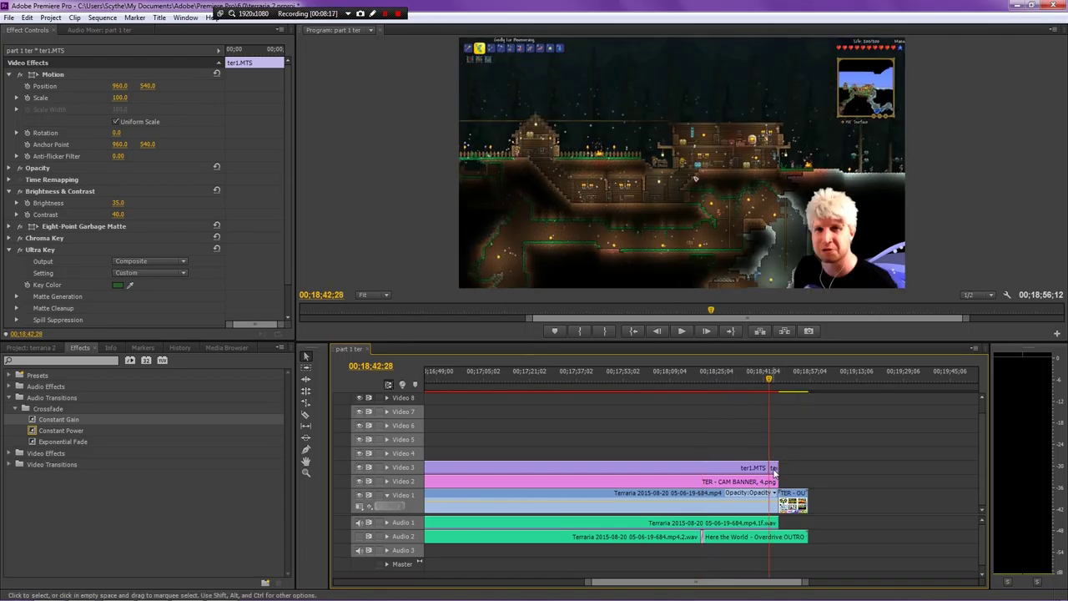
pyautogui.moveTo(783, 467); pyautogui.dragTo(783, 482)
pyautogui.click(794, 454)
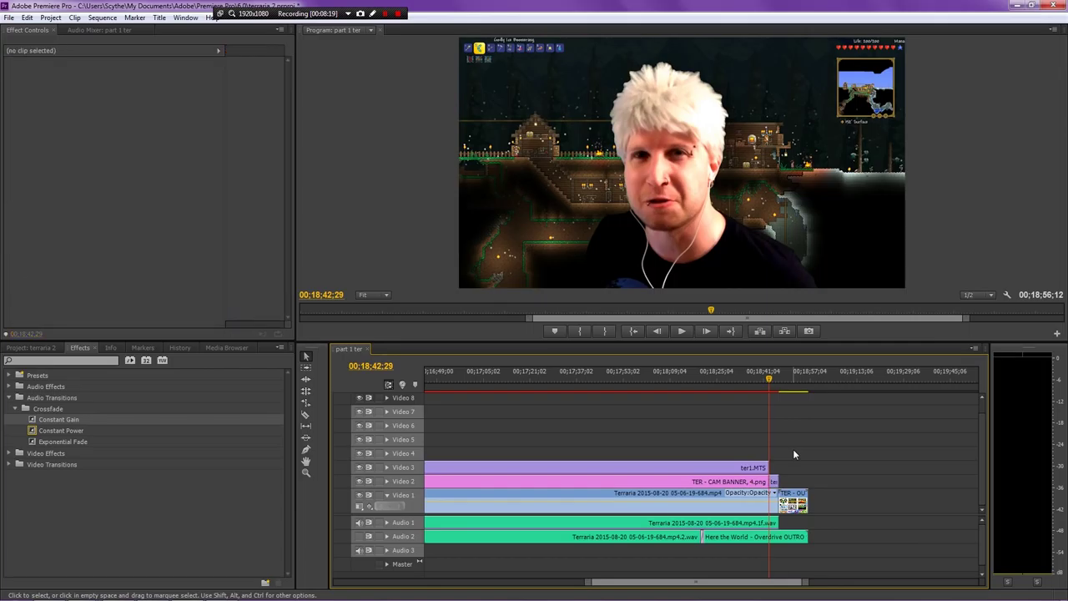
pyautogui.press('Down')
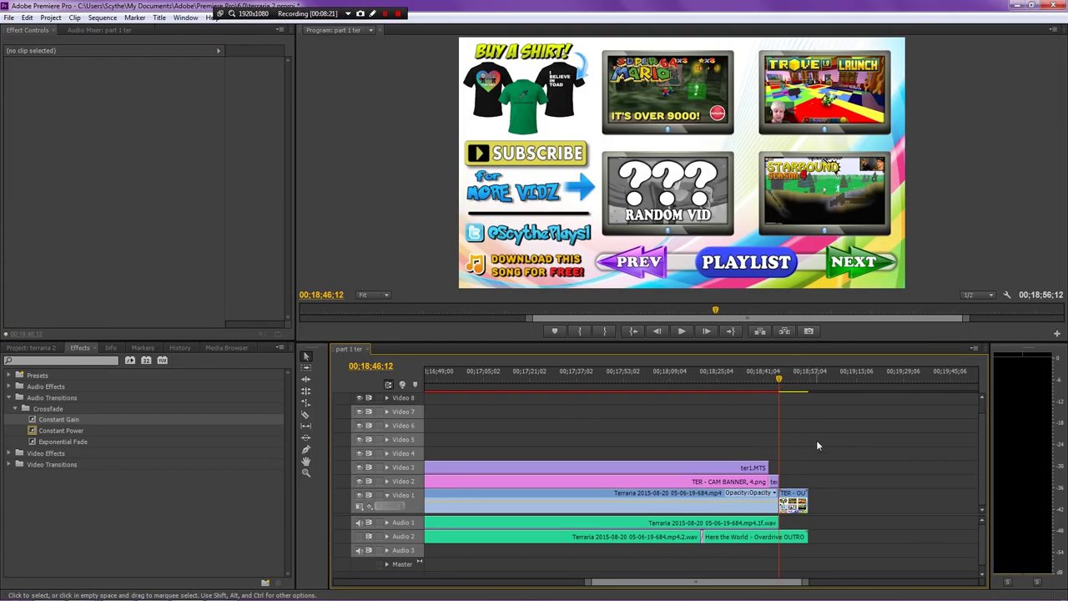
pyautogui.hotkey('ctrl', 'm')
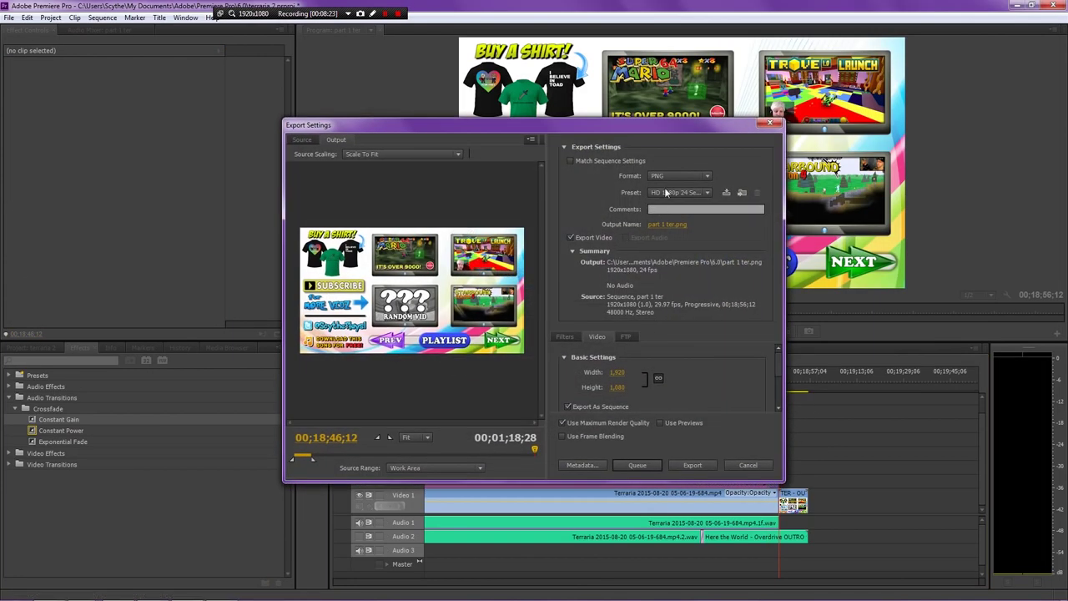
pyautogui.click(674, 177)
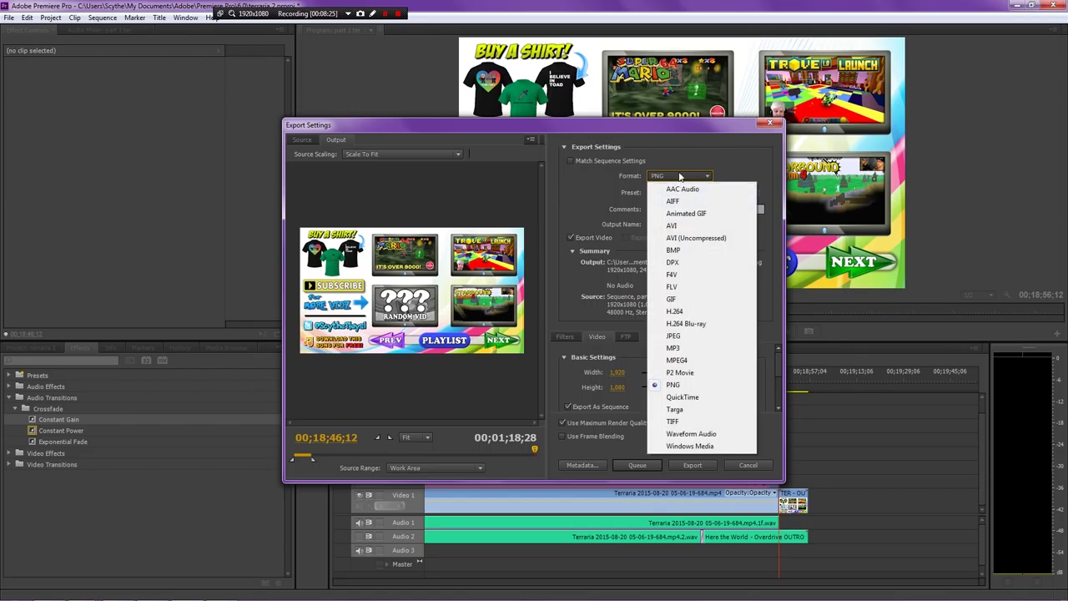
pyautogui.click(688, 176)
pyautogui.click(697, 177)
pyautogui.click(739, 462)
pyautogui.click(746, 464)
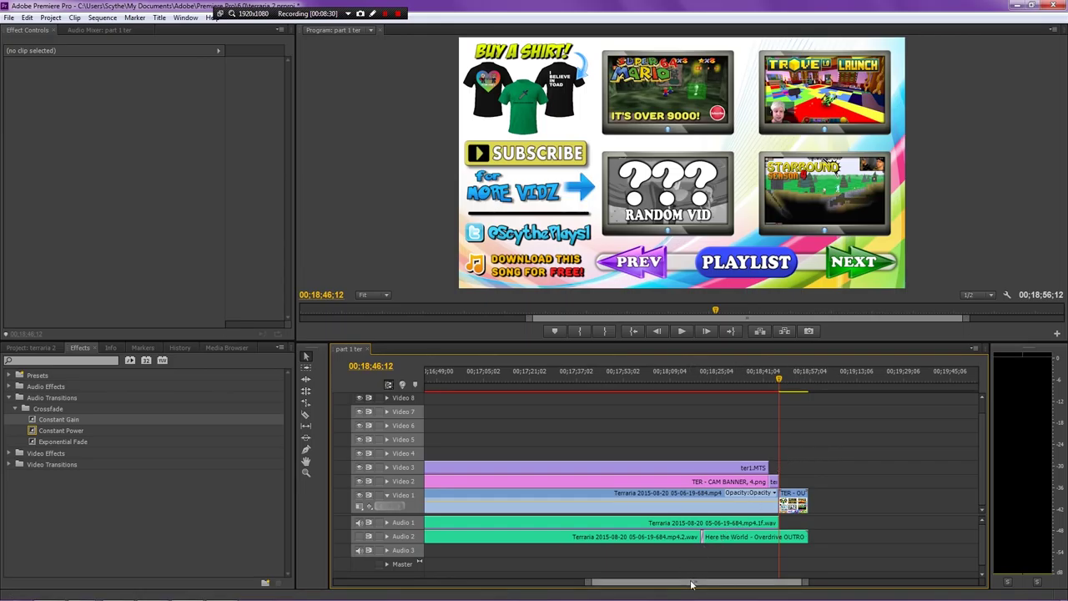
pyautogui.moveTo(690, 576); pyautogui.dragTo(425, 578)
# Step: Move the playhead near the sequence start and collapse the ter1.MTS clip's Ultra Key settings
pyautogui.click(481, 379)
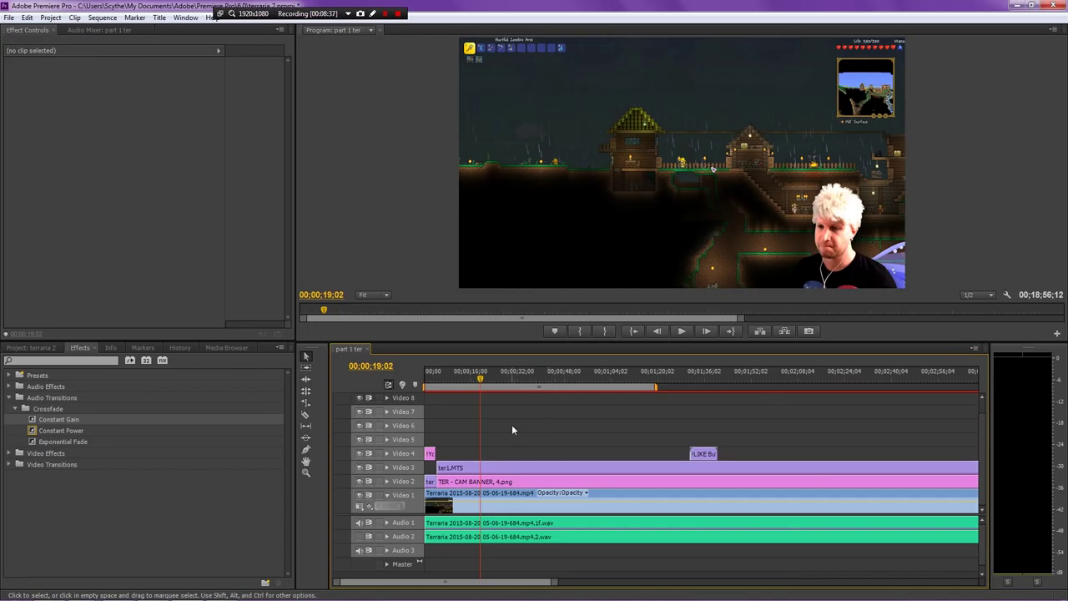
pyautogui.click(499, 470)
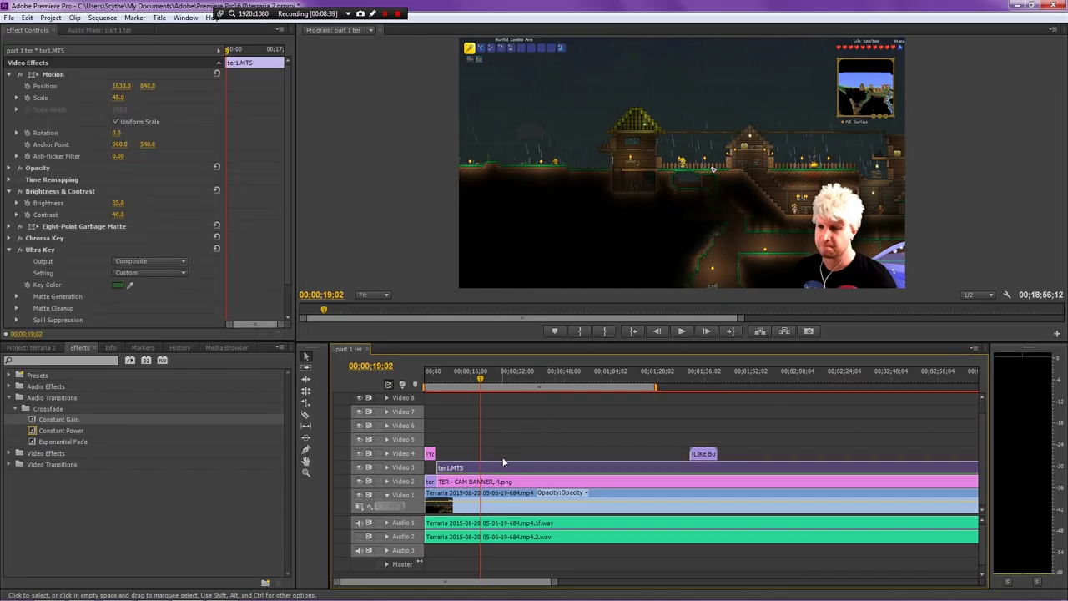
pyautogui.click(9, 250)
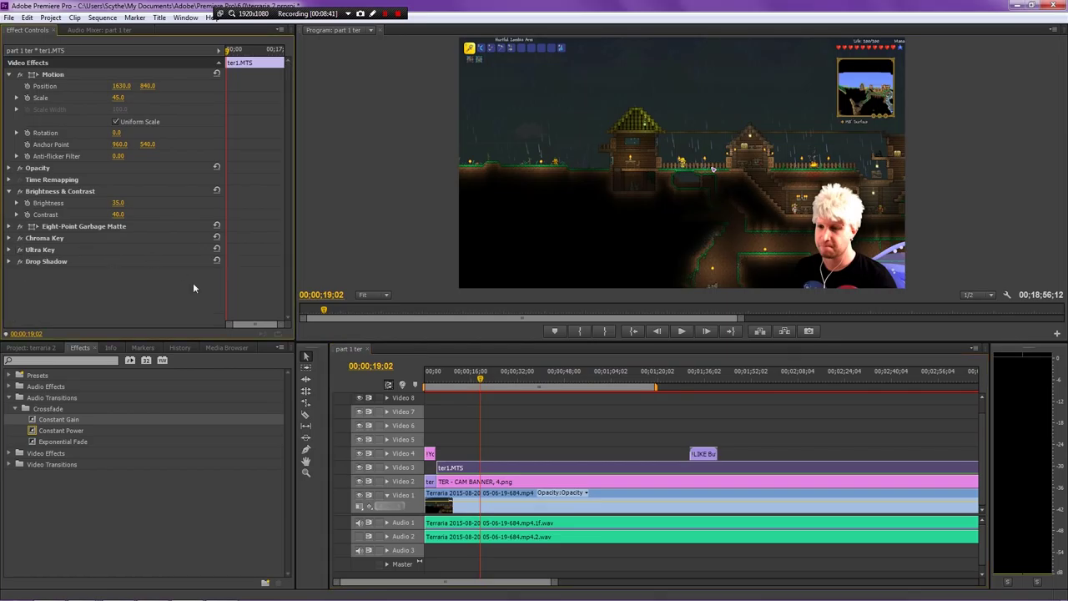
# Step: Collapse the Crossfade and Audio Transitions folders, deselect all clips, and reopen Export Settings
pyautogui.click(510, 496)
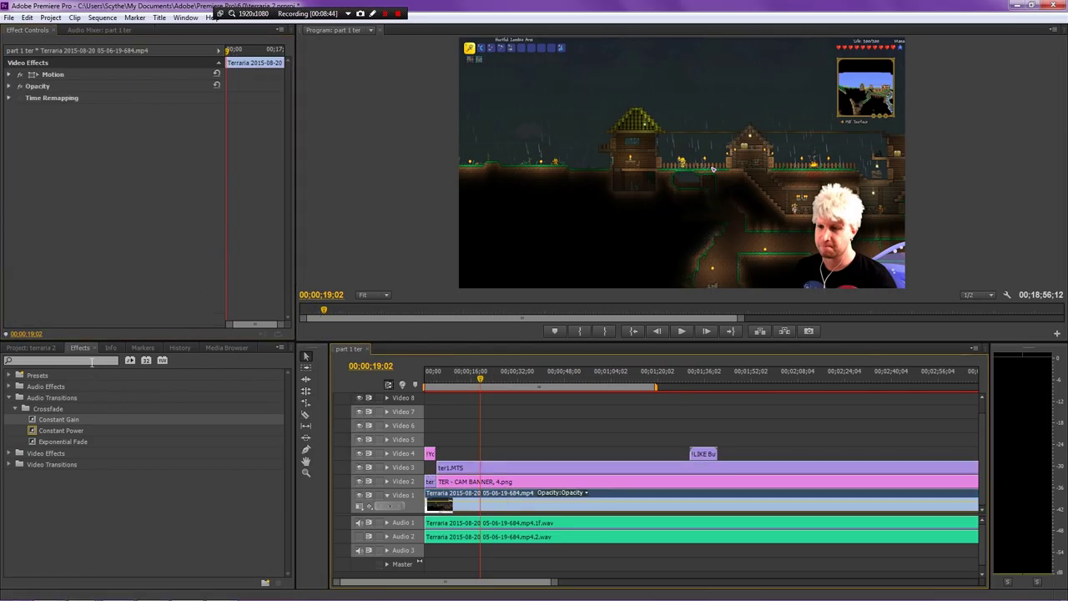
pyautogui.click(16, 409)
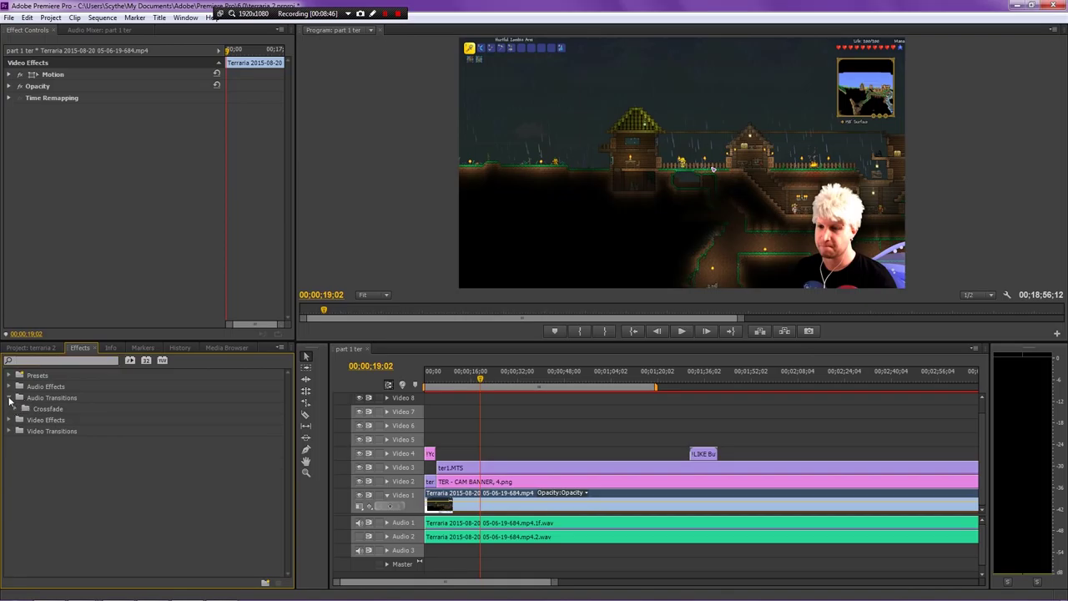
pyautogui.click(9, 398)
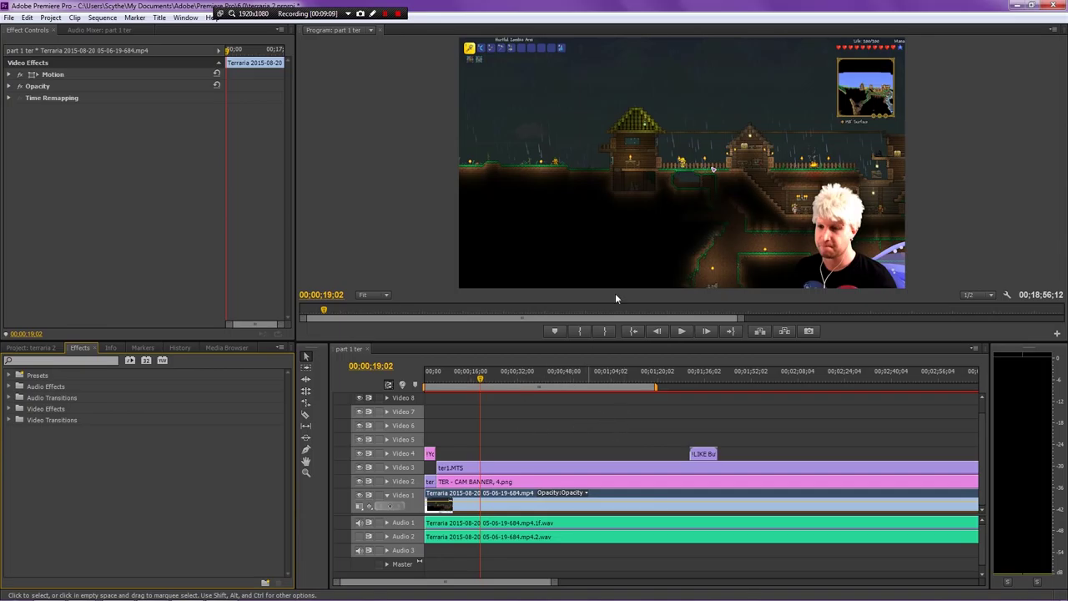
pyautogui.click(575, 425)
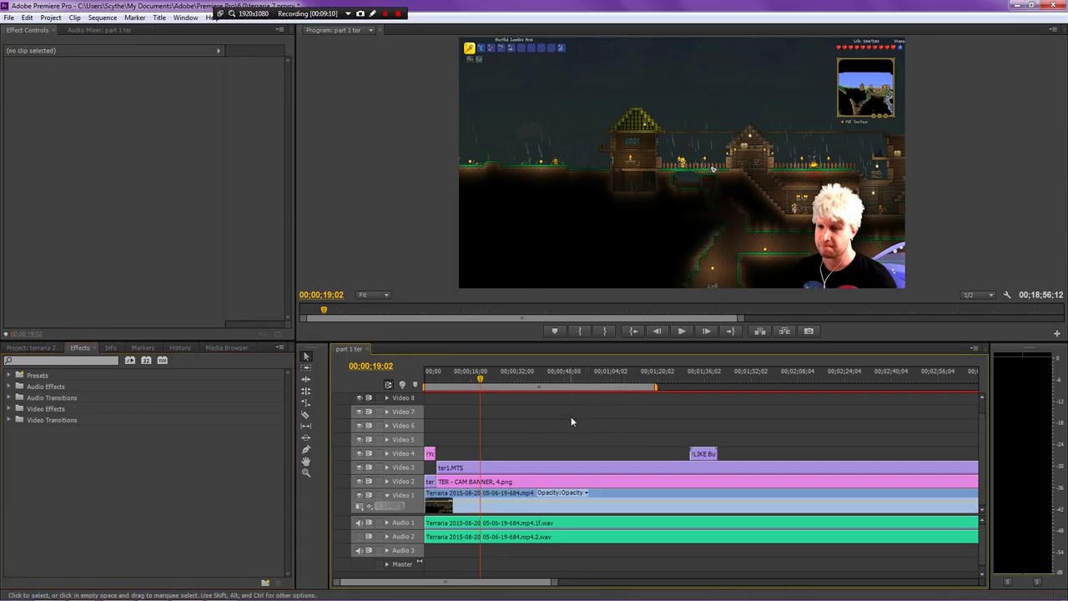
pyautogui.hotkey('ctrl', 'm')
# Step: Try Waveform Audio as the export format, then cancel Export Settings
pyautogui.click(668, 176)
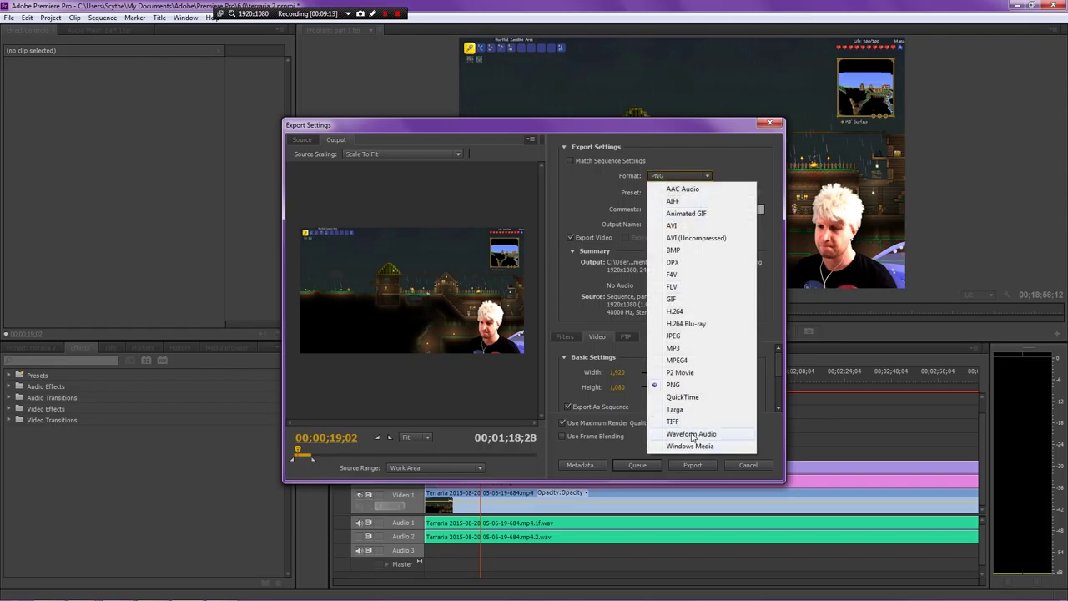
pyautogui.click(692, 434)
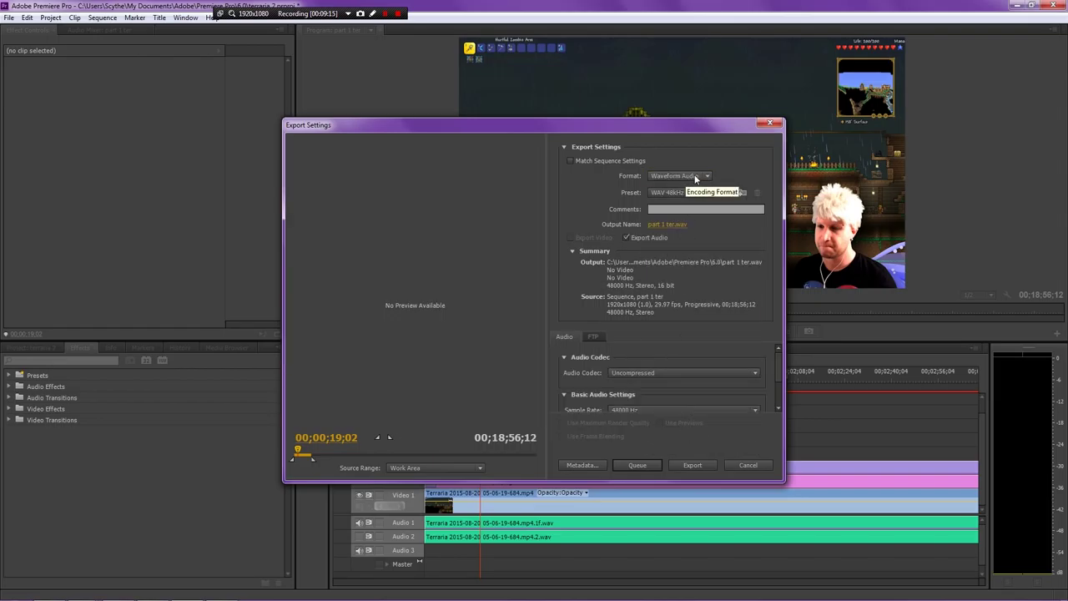
pyautogui.click(741, 467)
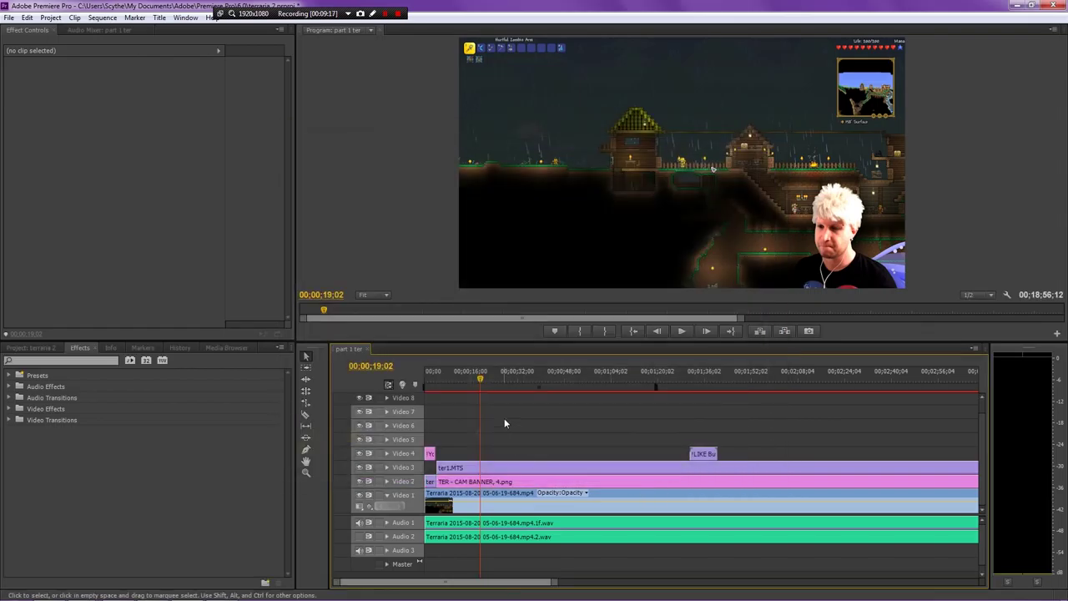
# Step: Extend the work area over the whole sequence and move mp4.2.wav from Audio 2 to Audio 3
pyautogui.doubleClick(509, 385)
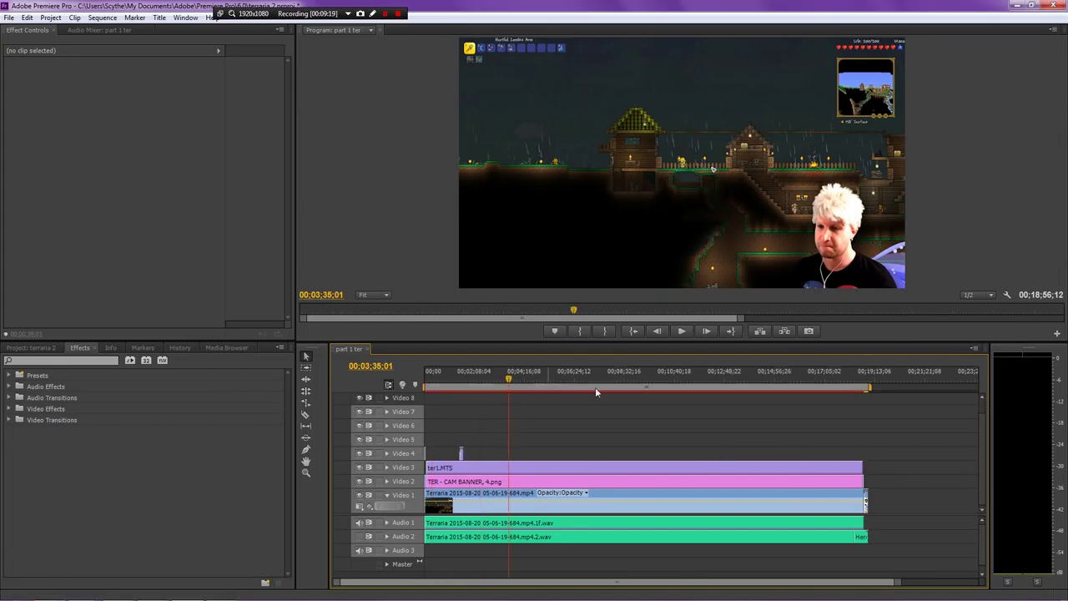
pyautogui.press('=')
pyautogui.press('=')
pyautogui.press('=')
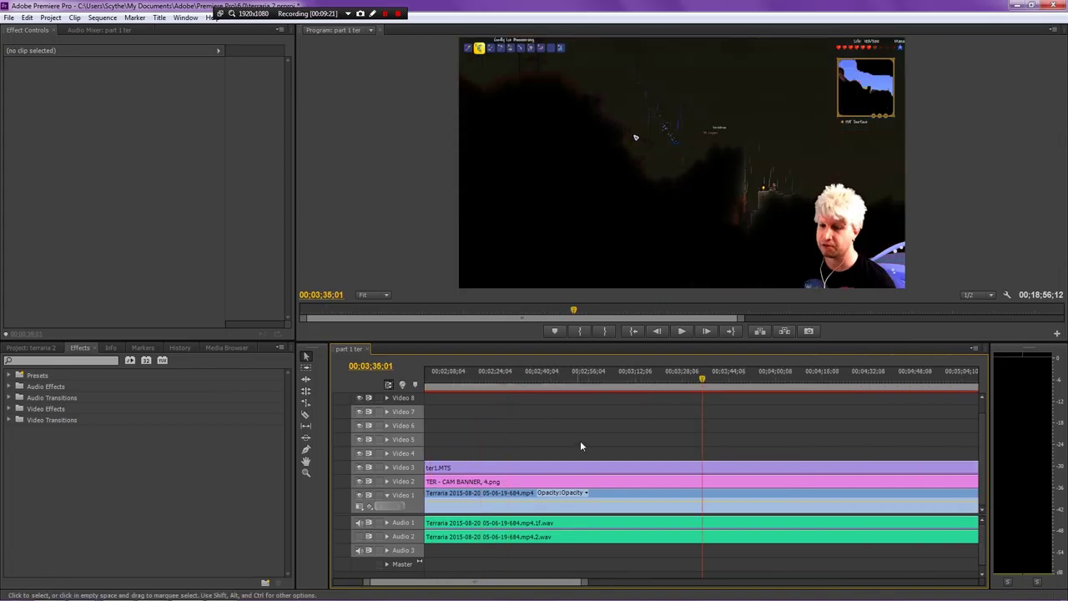
pyautogui.moveTo(531, 589); pyautogui.dragTo(464, 581)
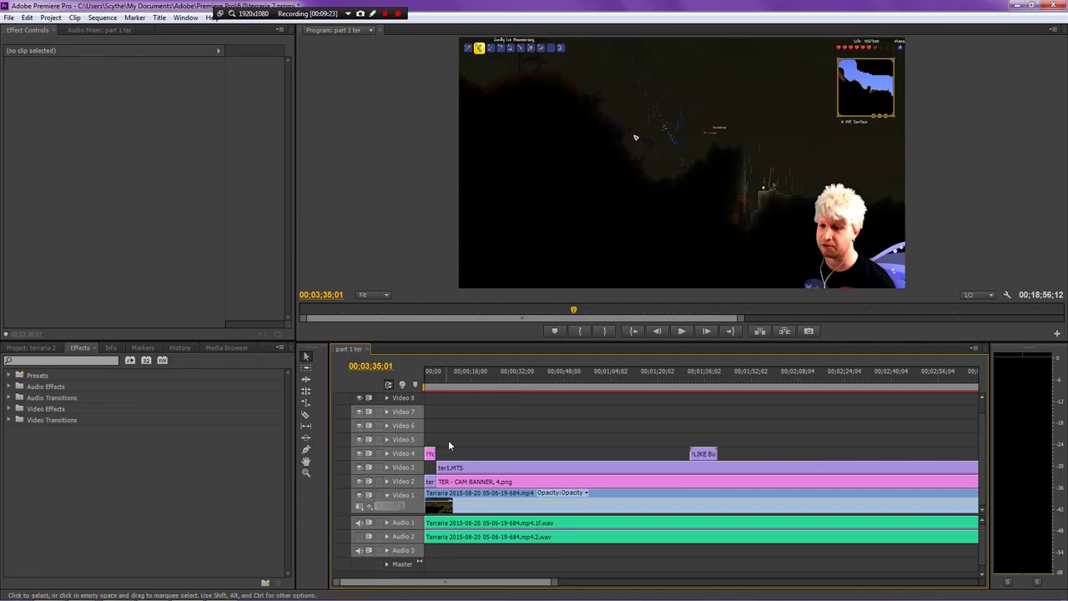
pyautogui.click(500, 375)
pyautogui.moveTo(468, 536); pyautogui.dragTo(462, 554)
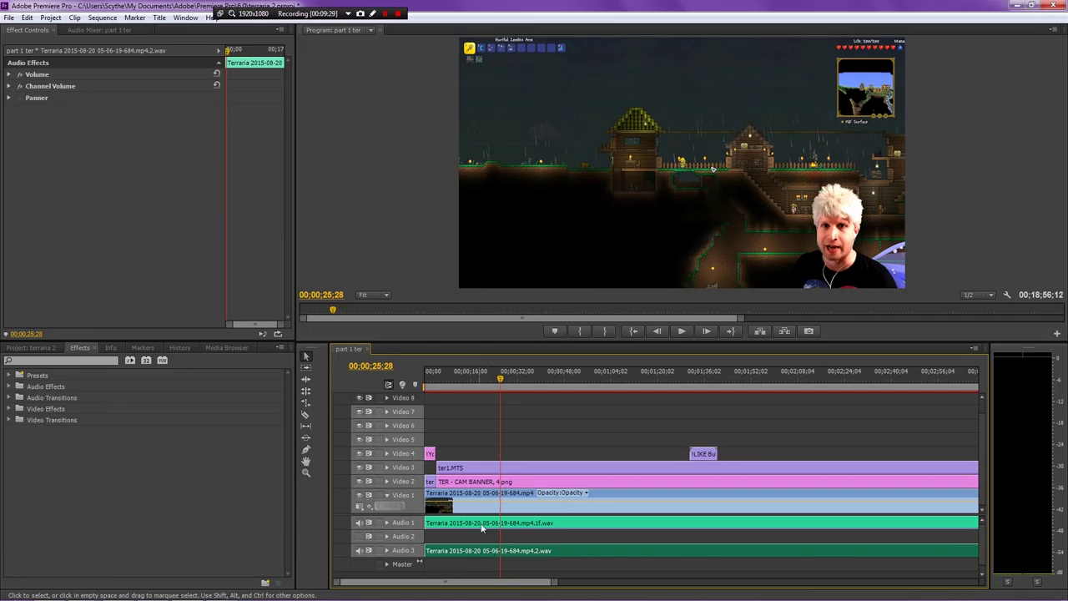
# Step: Return mp4.2.wav to Audio 2, recheck the Waveform Audio export format, and show the 6.0 documents folder
pyautogui.moveTo(478, 552); pyautogui.dragTo(496, 545)
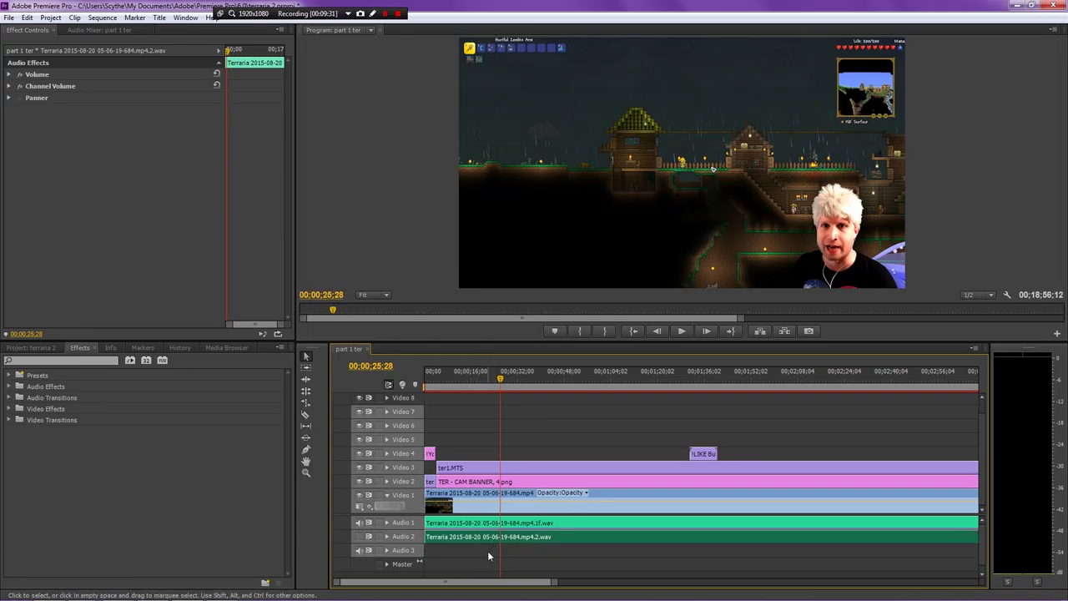
pyautogui.click(488, 551)
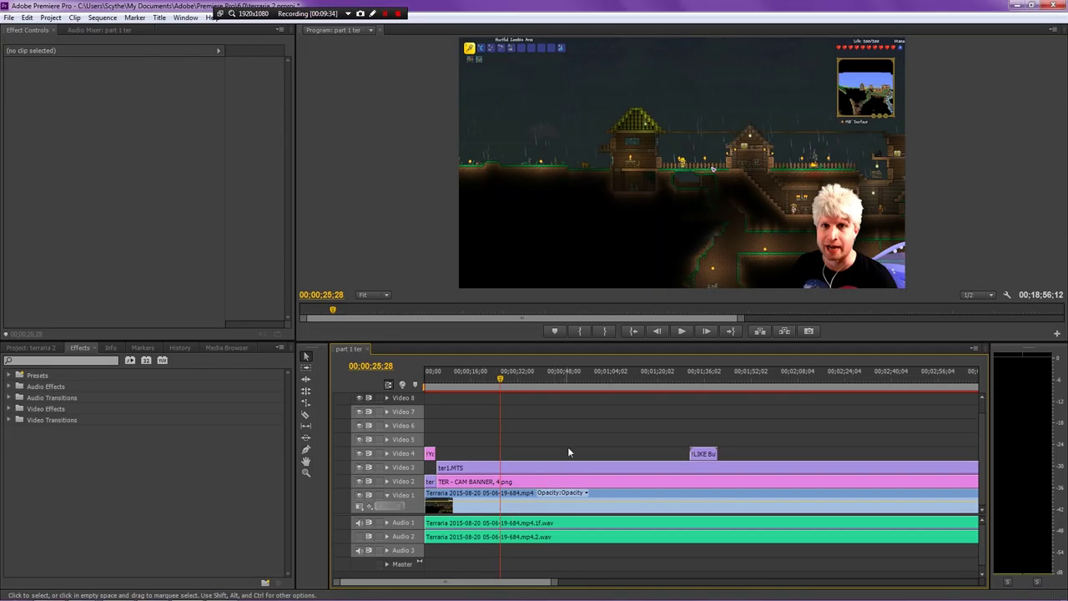
pyautogui.hotkey('ctrl', 'm')
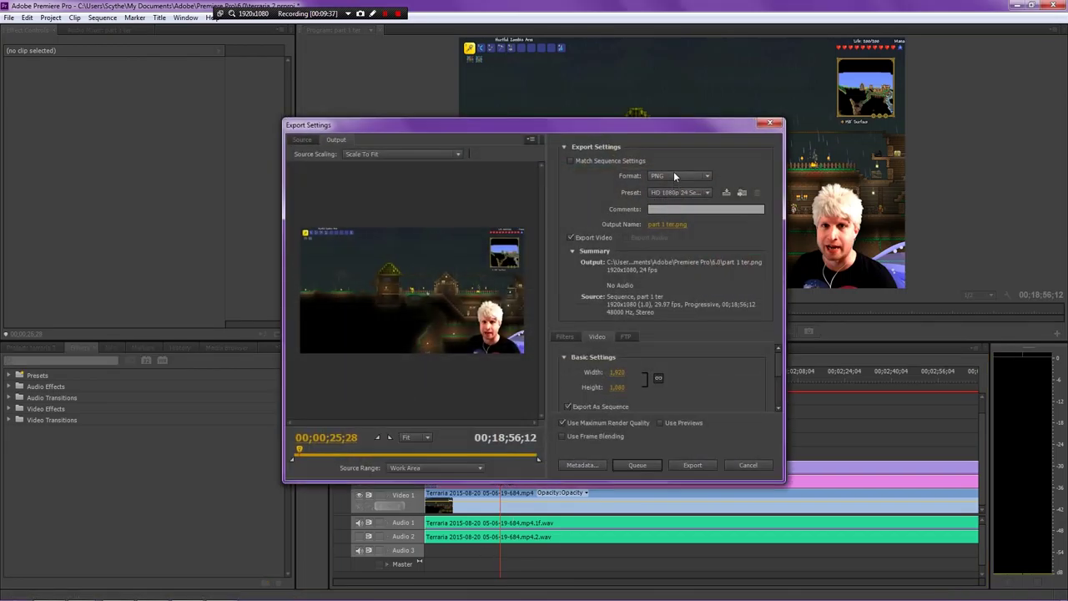
pyautogui.click(676, 175)
pyautogui.click(689, 434)
pyautogui.click(745, 465)
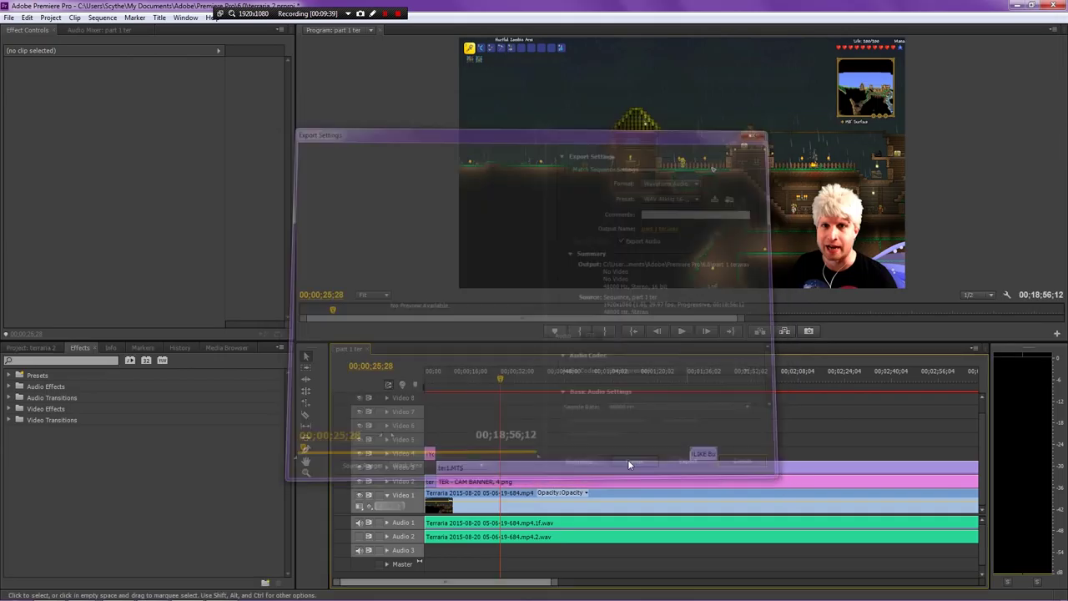
pyautogui.click(83, 590)
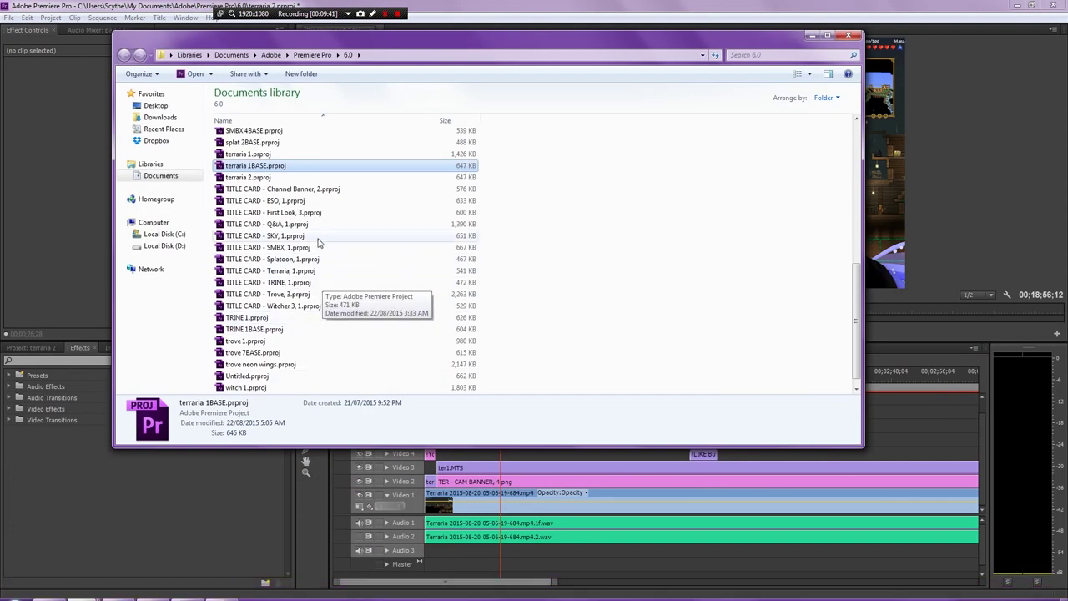
# Step: Place Sequence 203.wav from the Premiere Pro 6.0 folder onto the Audio 3 track
pyautogui.scroll(4, 334, 276)
pyautogui.moveTo(269, 267); pyautogui.dragTo(423, 557)
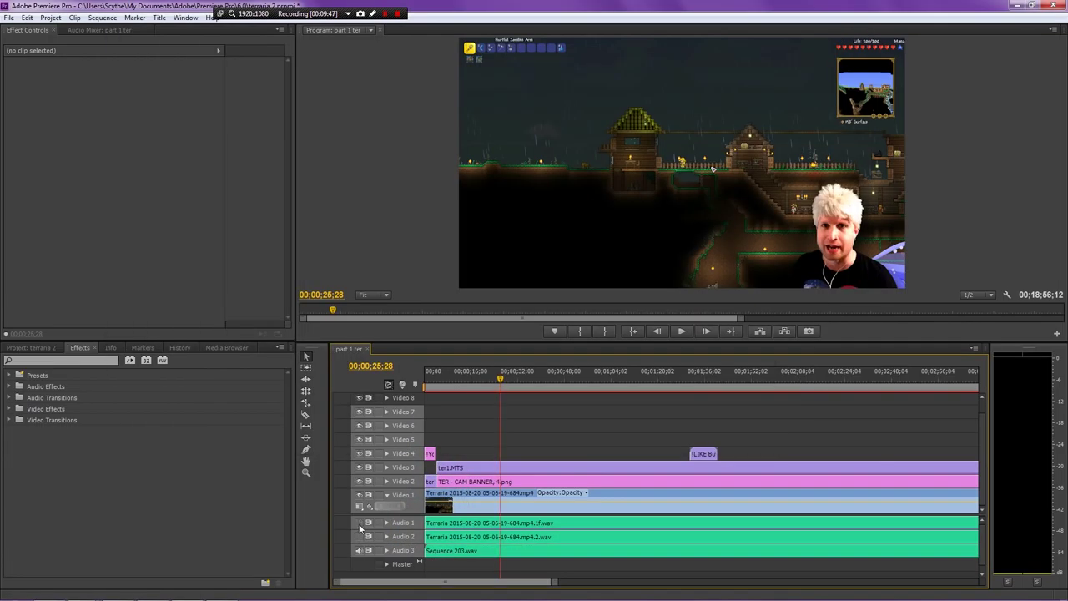
pyautogui.click(362, 526)
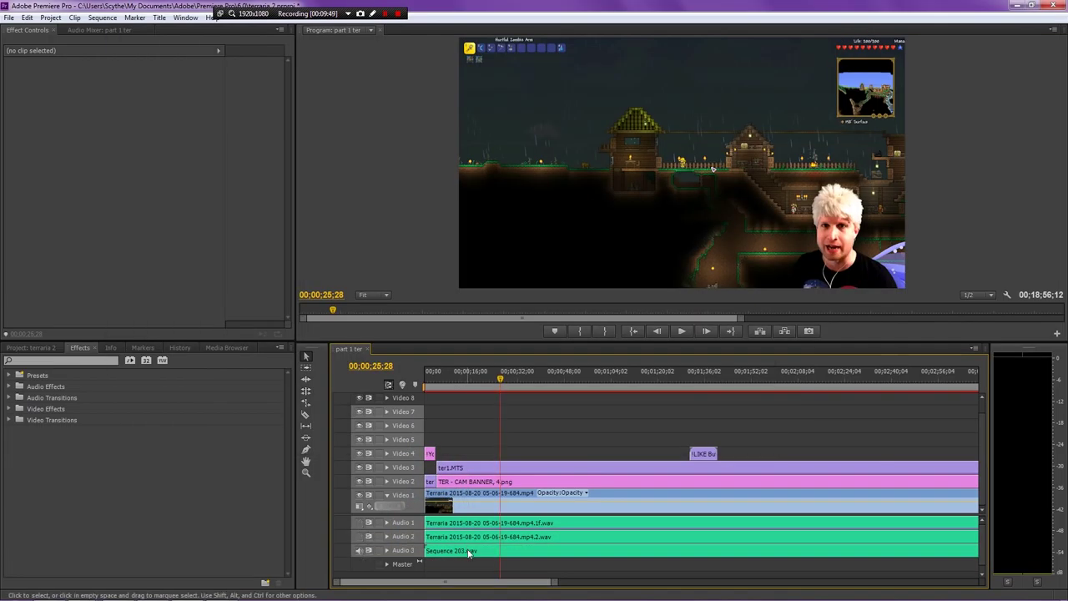
# Step: Open Export Settings for the sequence and set the format to H.264
pyautogui.click(582, 552)
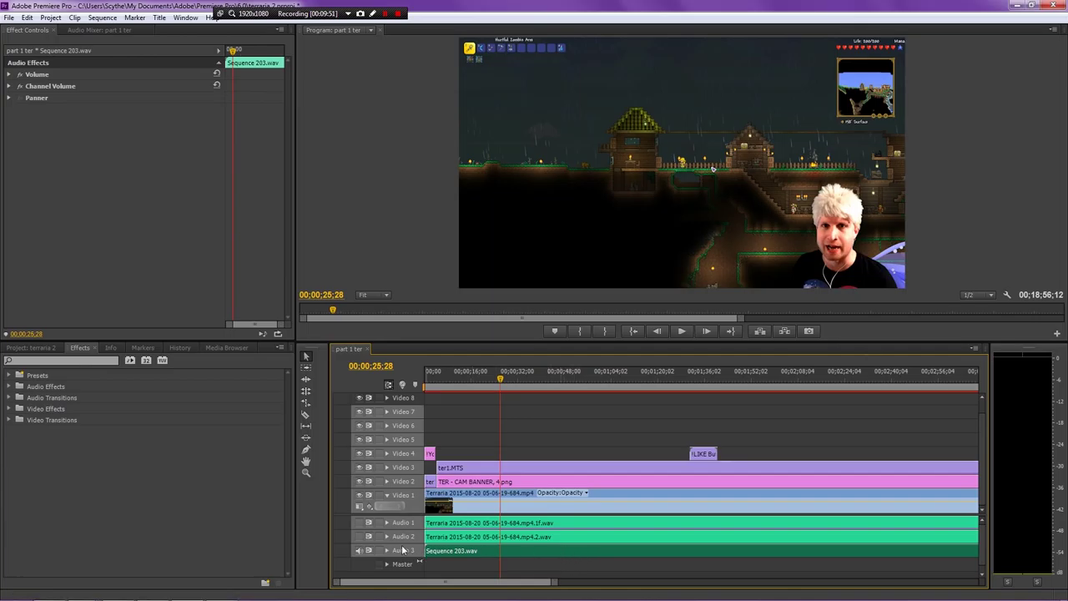
pyautogui.hotkey('ctrl', 'm')
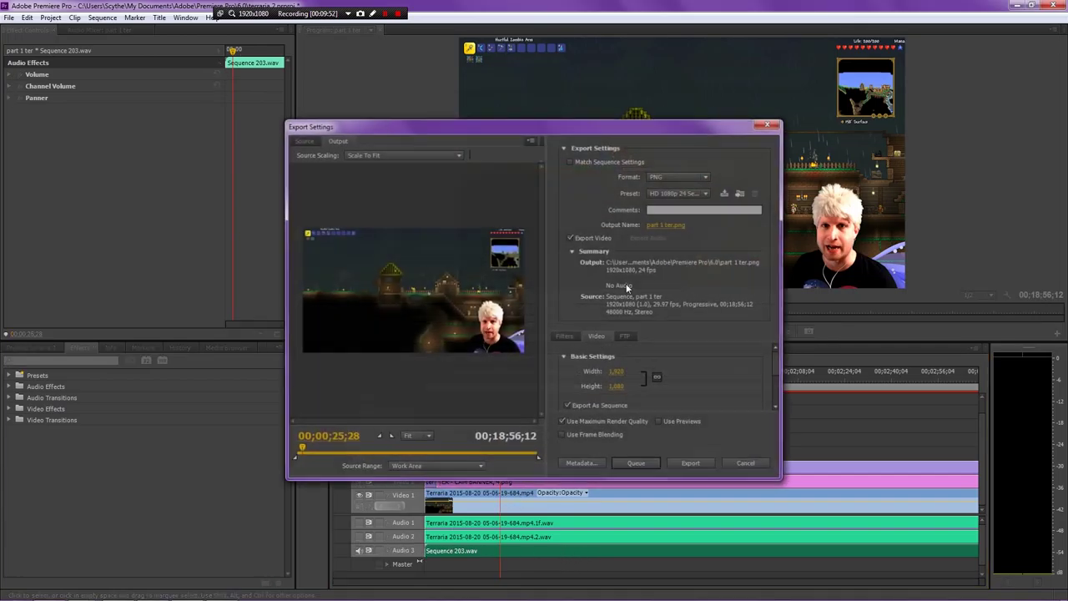
pyautogui.click(682, 177)
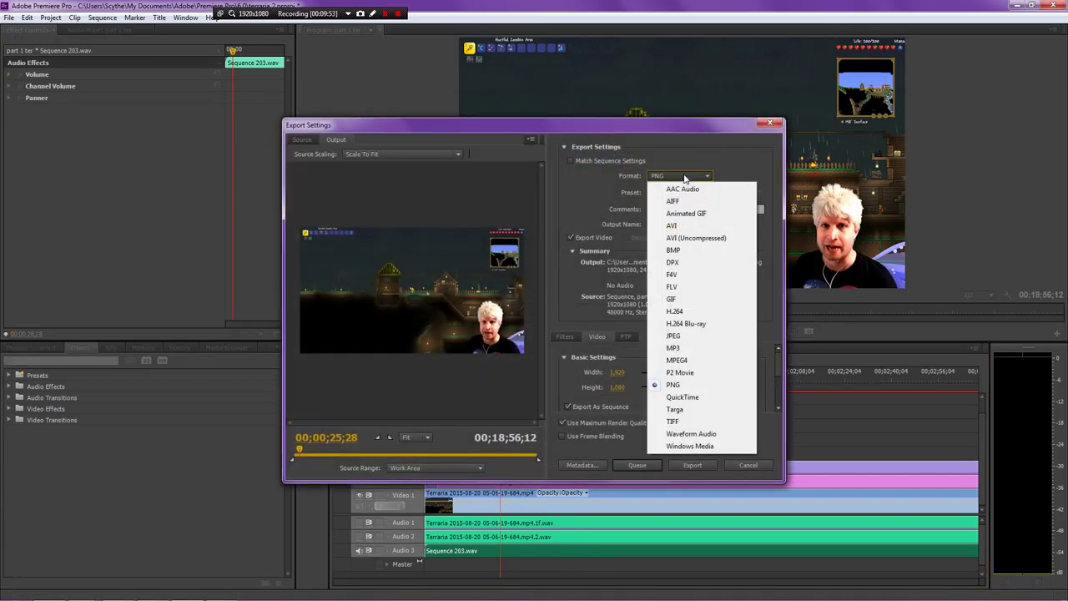
pyautogui.click(692, 312)
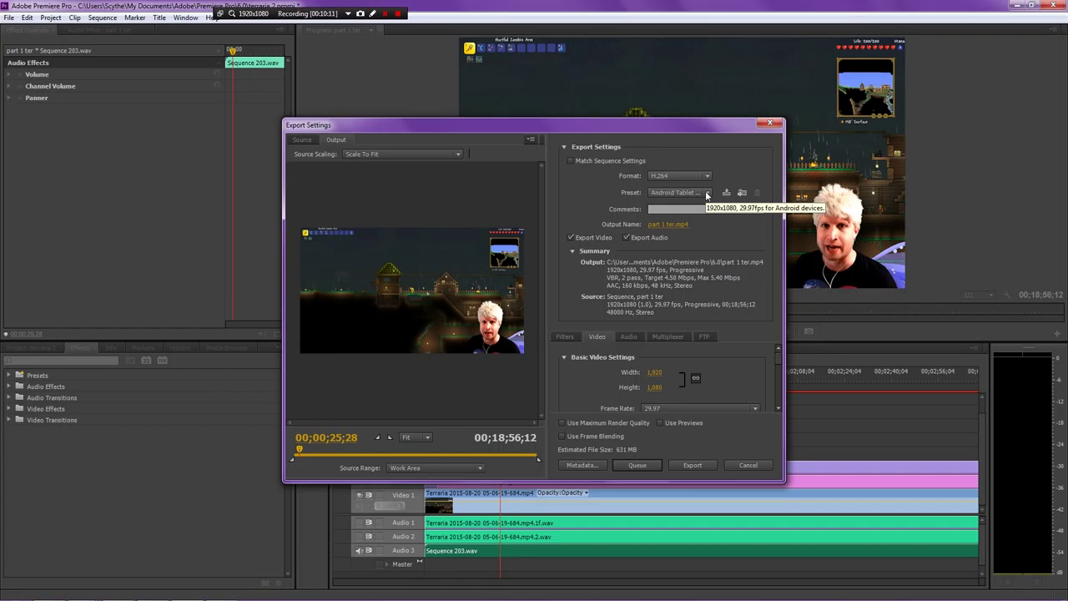
# Step: Apply the YouTube New HD, 01 preset for 1920x1080, 29.97 fps part 1 ter.mp4 output
pyautogui.click(707, 192)
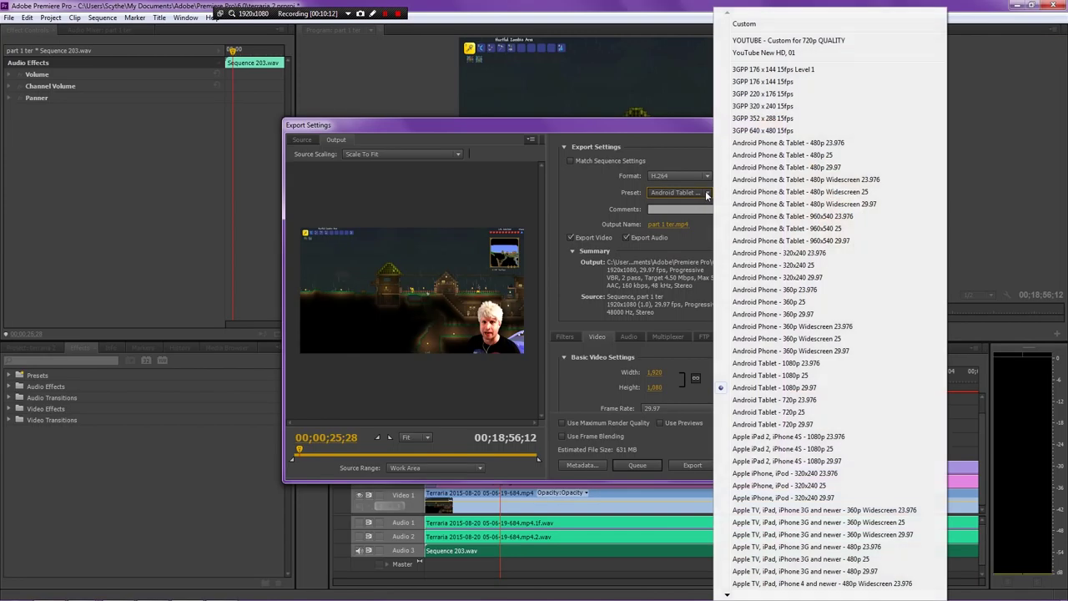
pyautogui.click(786, 55)
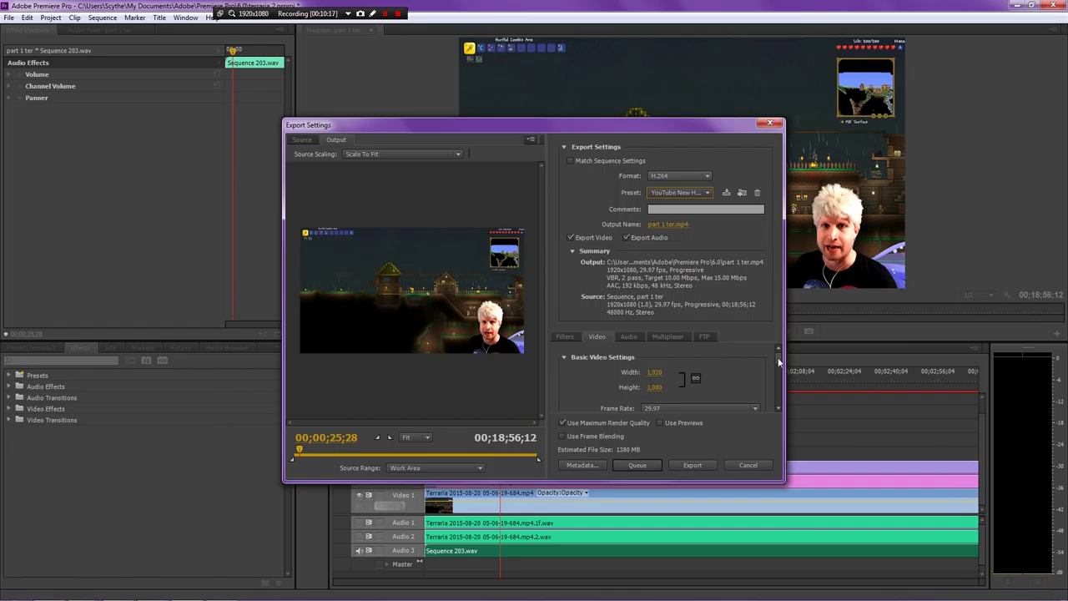
pyautogui.scroll(1, 779, 365)
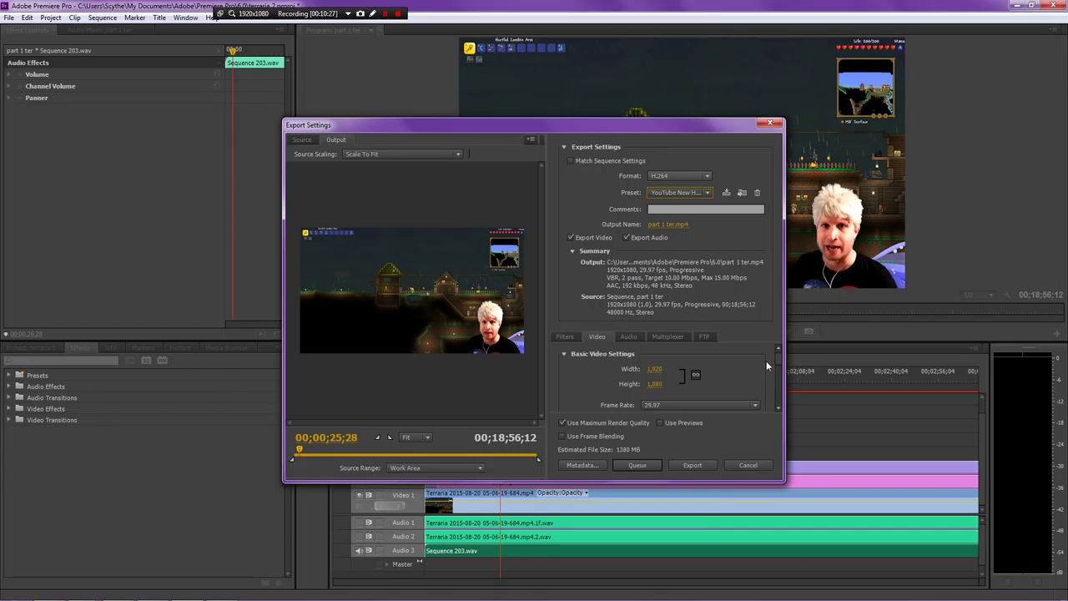
pyautogui.click(707, 193)
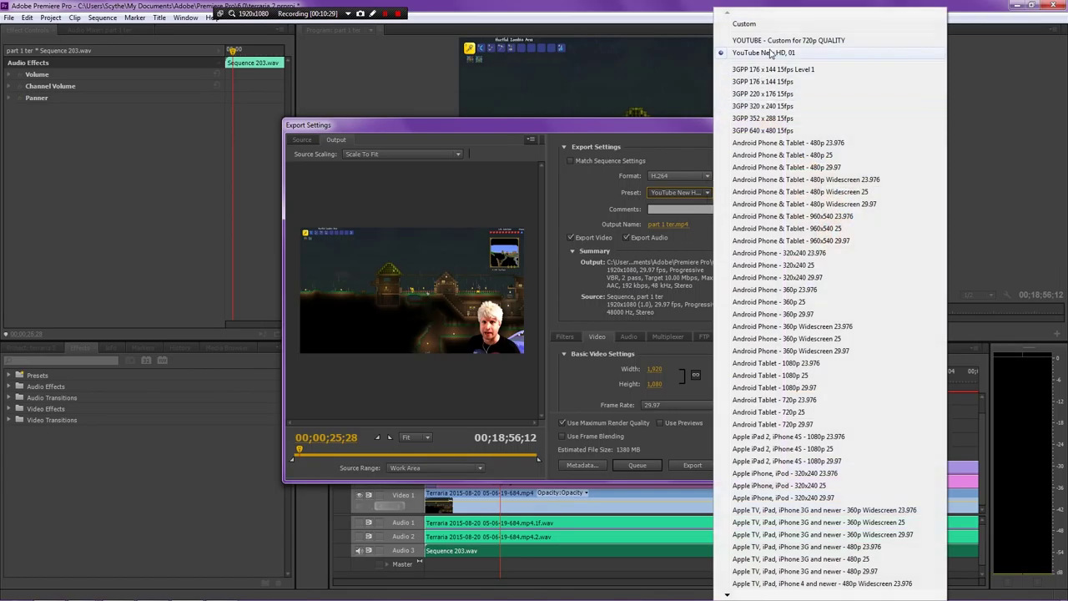
pyautogui.scroll(-15, 768, 584)
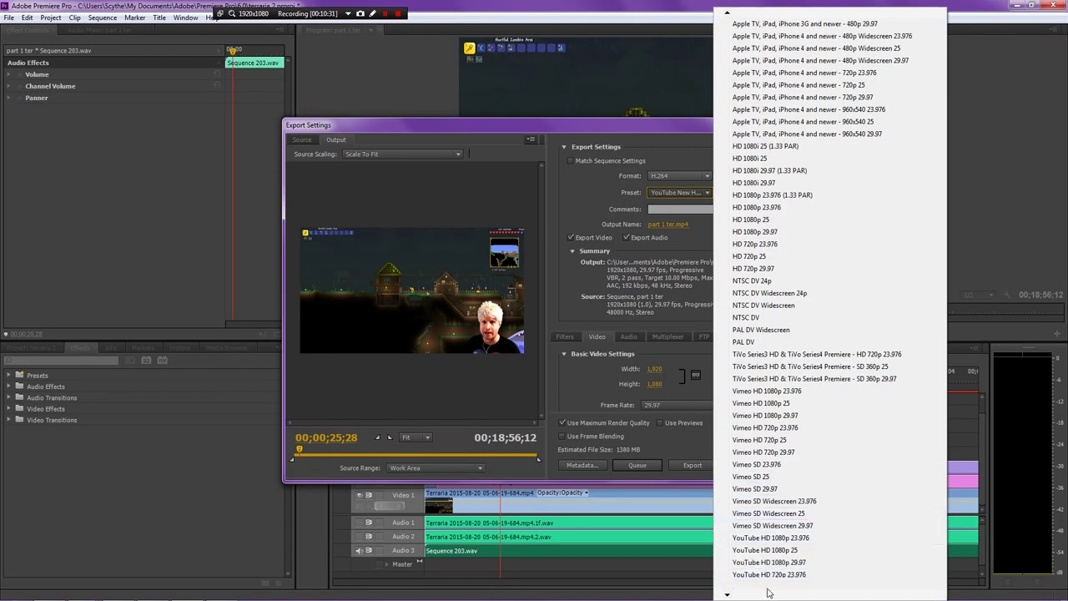
pyautogui.scroll(-4, 769, 588)
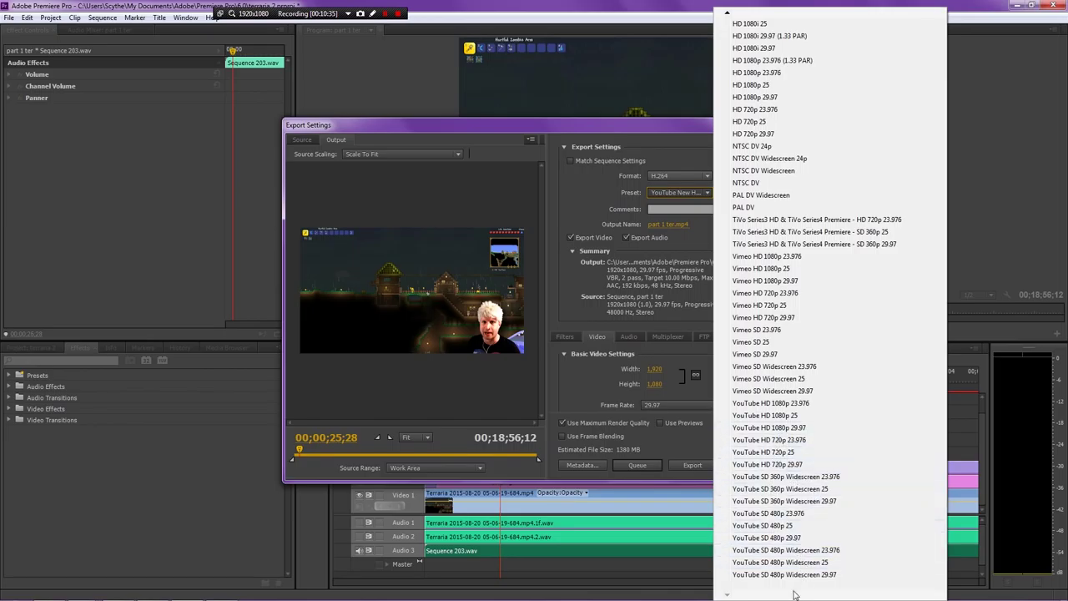
pyautogui.click(681, 277)
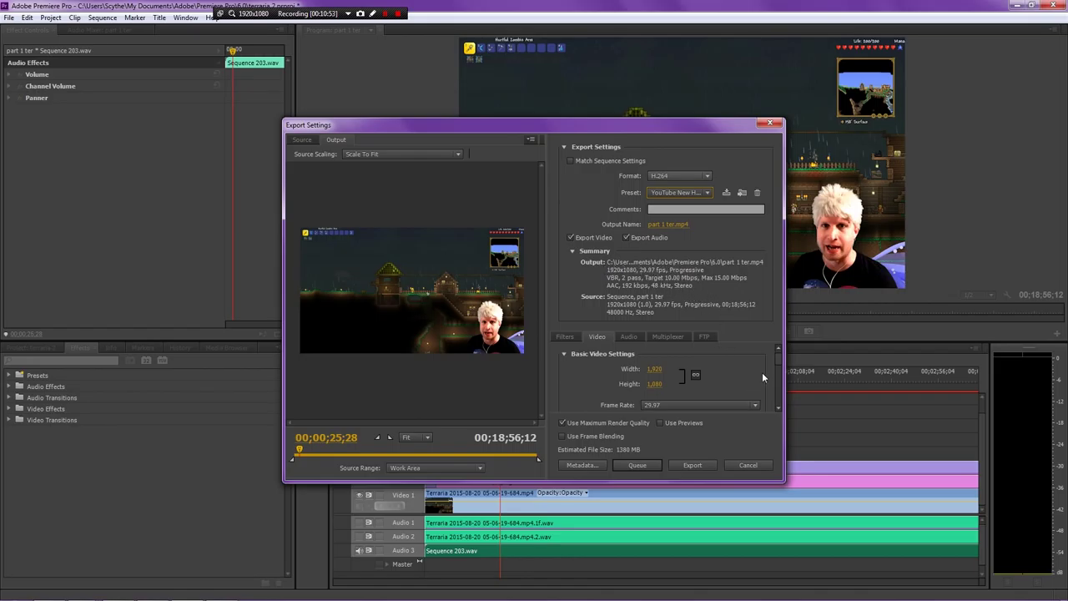
pyautogui.scroll(-2, 767, 377)
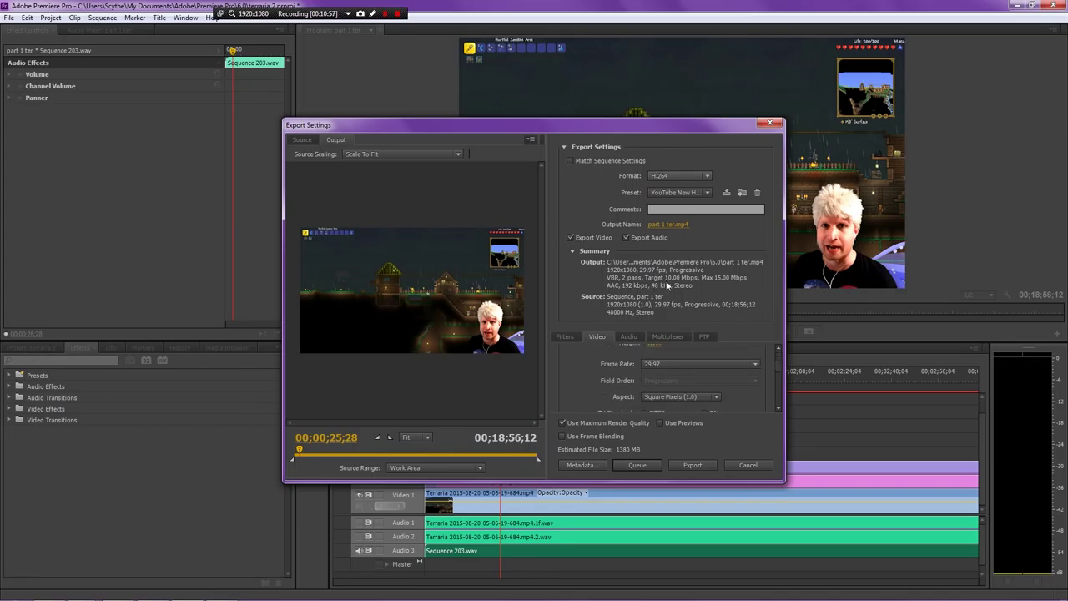
pyautogui.scroll(-3, 763, 369)
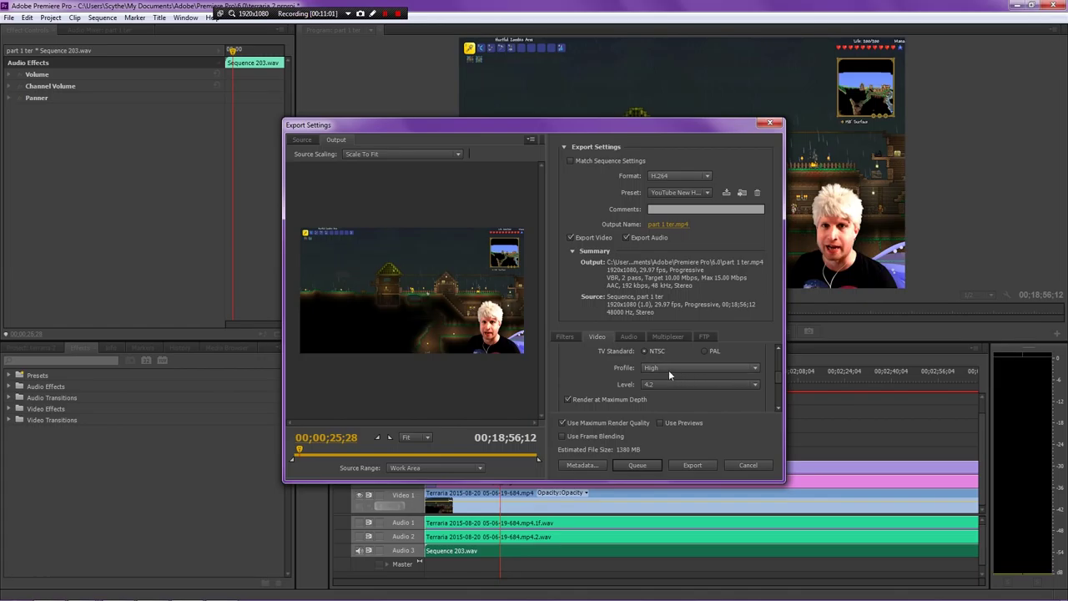
pyautogui.click(757, 367)
pyautogui.click(759, 366)
pyautogui.scroll(1, 766, 385)
pyautogui.scroll(-1, 766, 386)
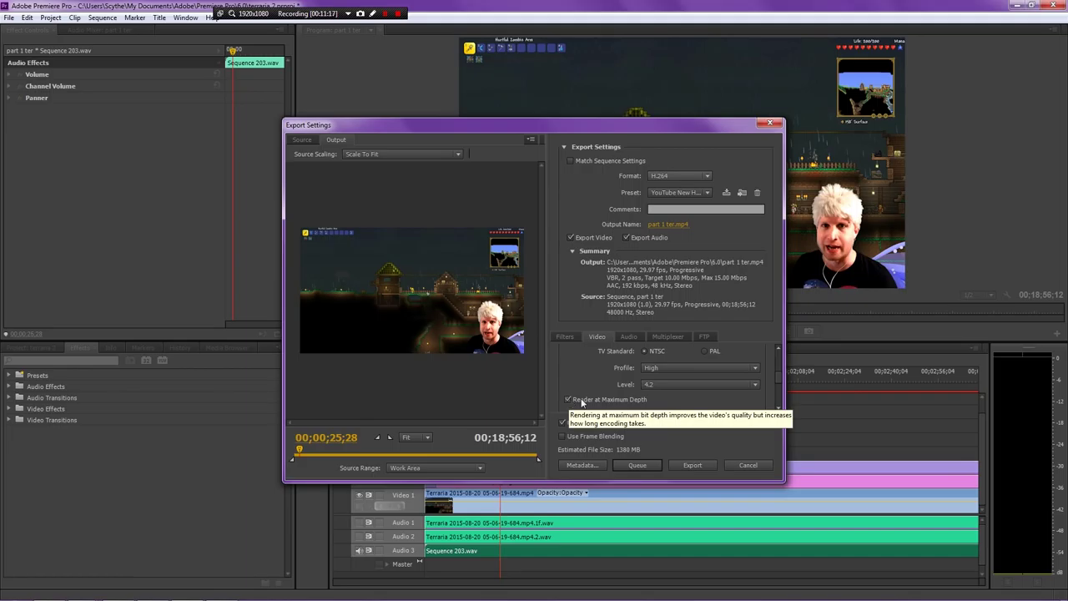
pyautogui.scroll(-2, 768, 393)
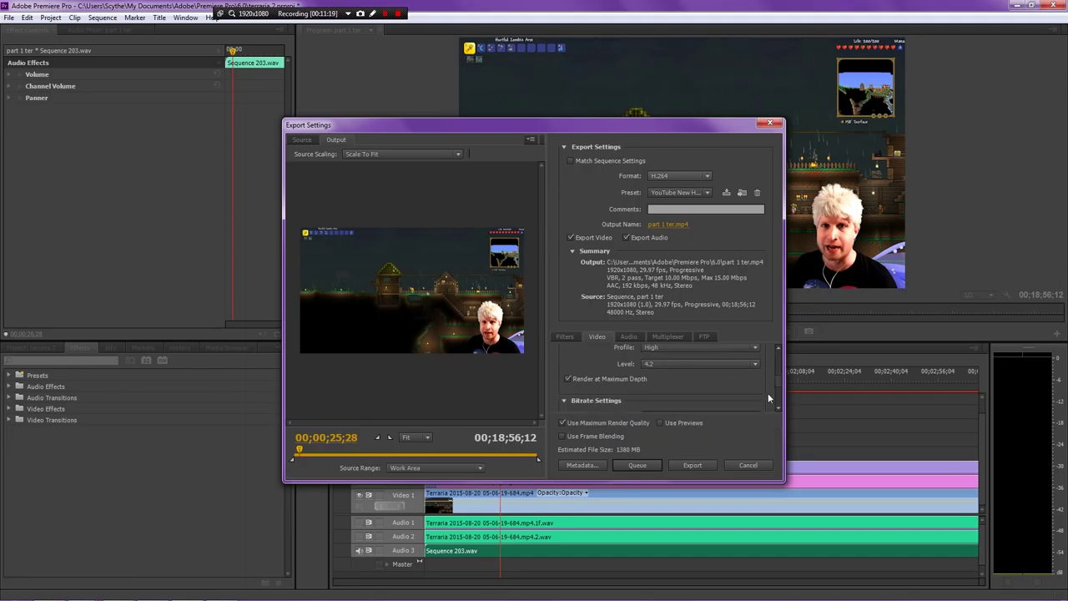
pyautogui.scroll(-1, 767, 398)
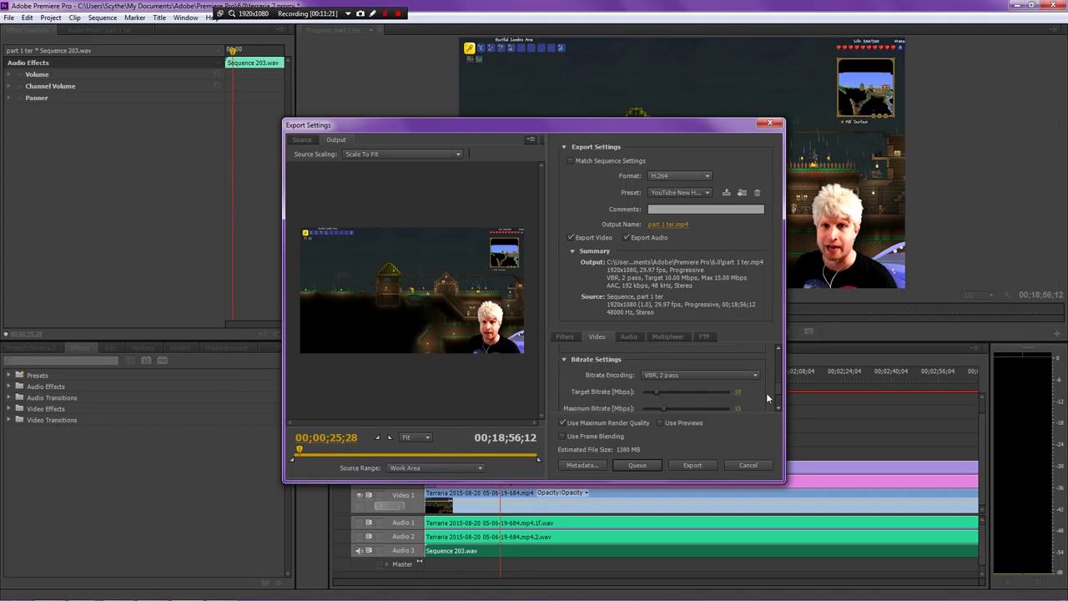
pyautogui.scroll(-1, 766, 392)
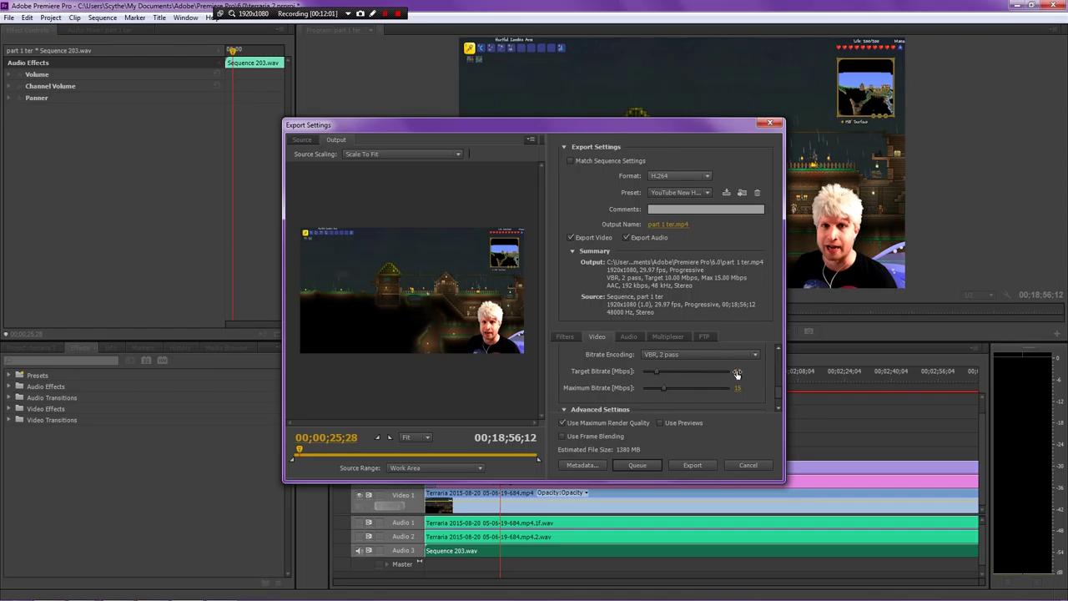
# Step: Set the target bitrate to 15 Mbps, then back to 10 Mbps, leaving the preset Custom
pyautogui.write('15')
pyautogui.press('Return')
pyautogui.click(738, 371)
pyautogui.moveTo(774, 387); pyautogui.dragTo(776, 396)
pyautogui.scroll(1, 751, 379)
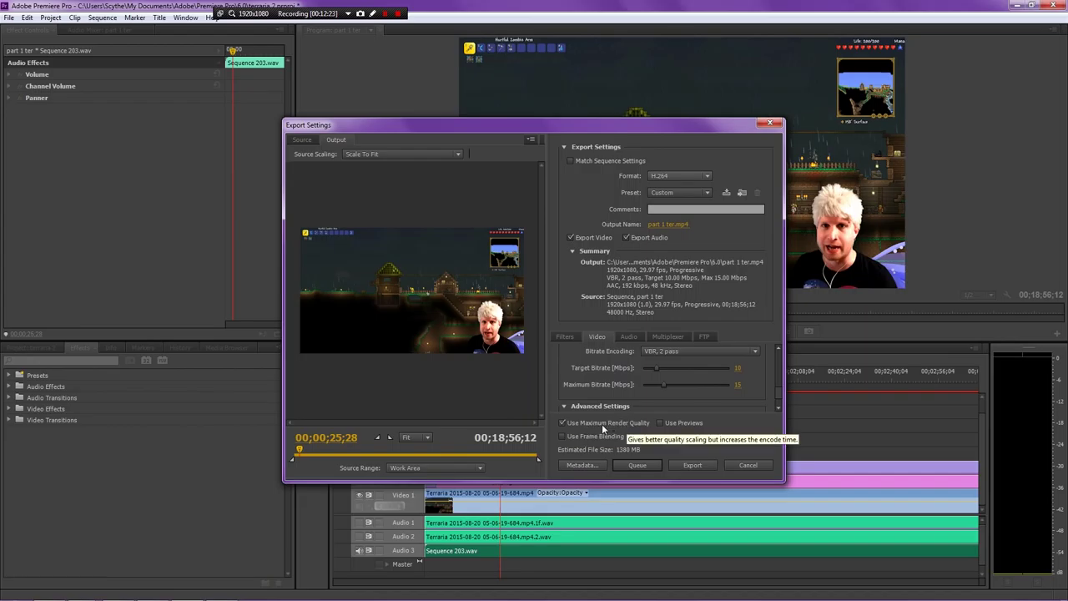
# Step: Set the export audio sample rate to 44100 Hz
pyautogui.click(629, 336)
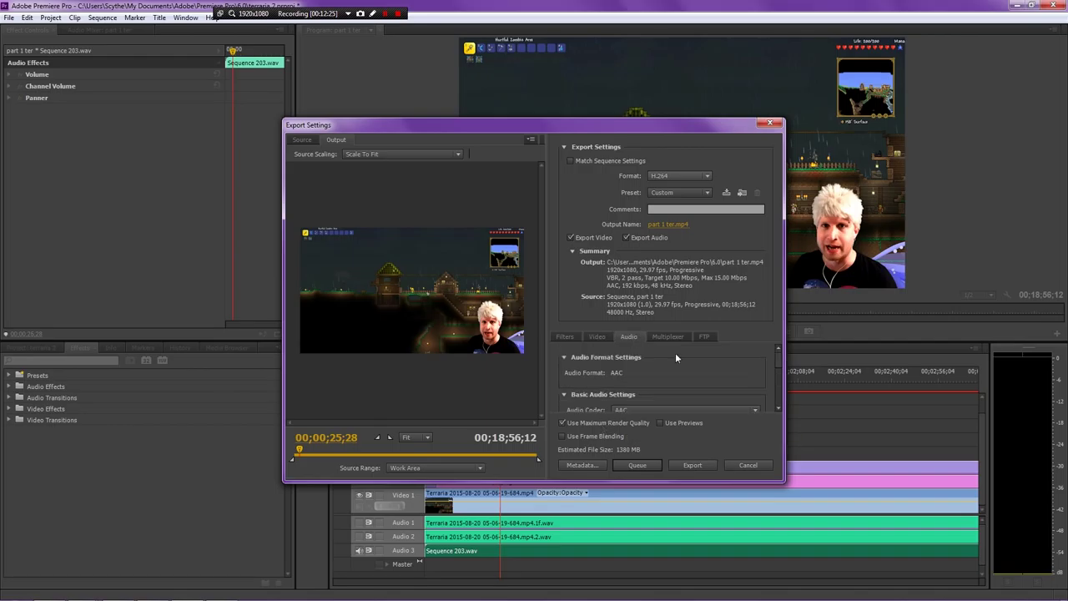
pyautogui.scroll(-2, 765, 381)
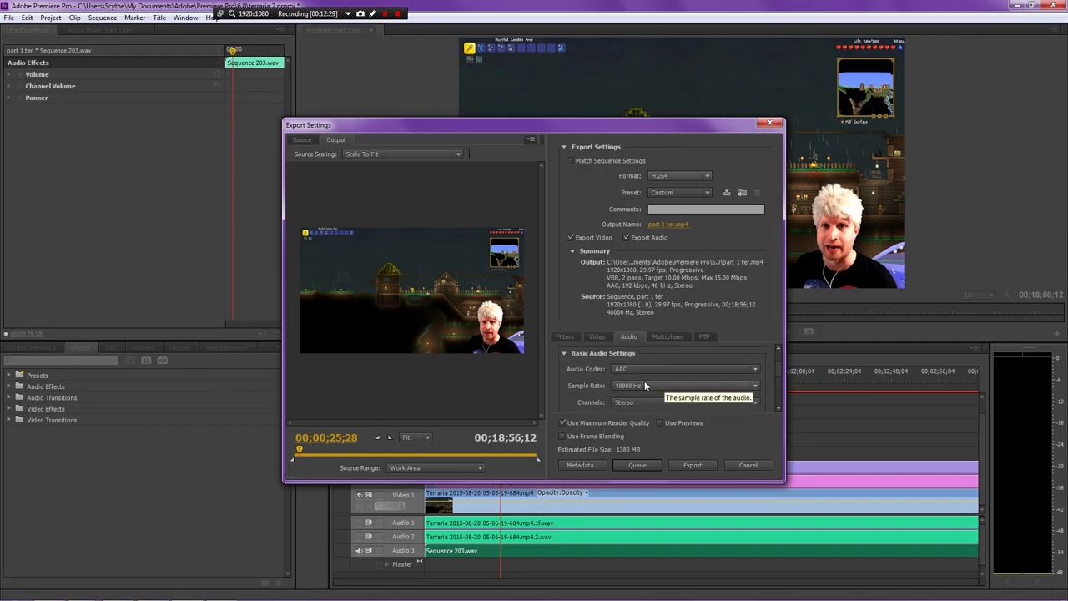
pyautogui.click(756, 387)
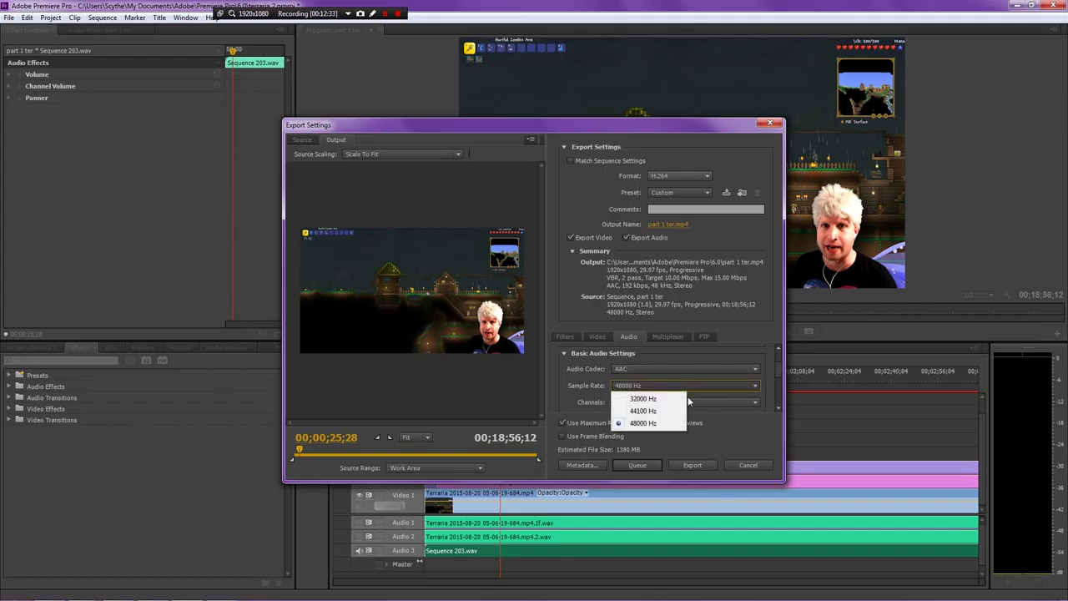
pyautogui.click(641, 412)
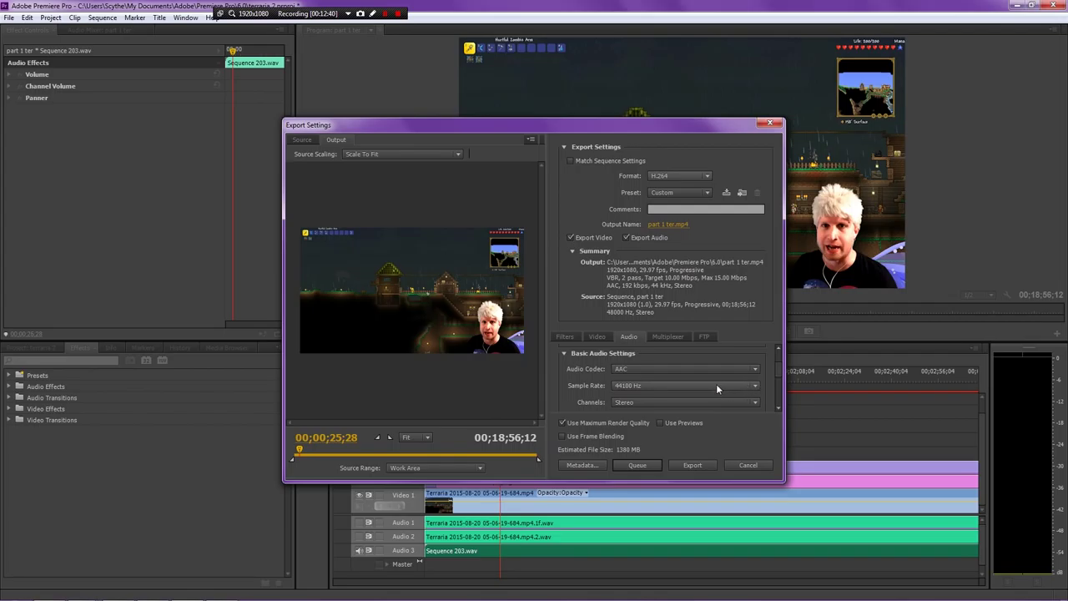
pyautogui.click(755, 386)
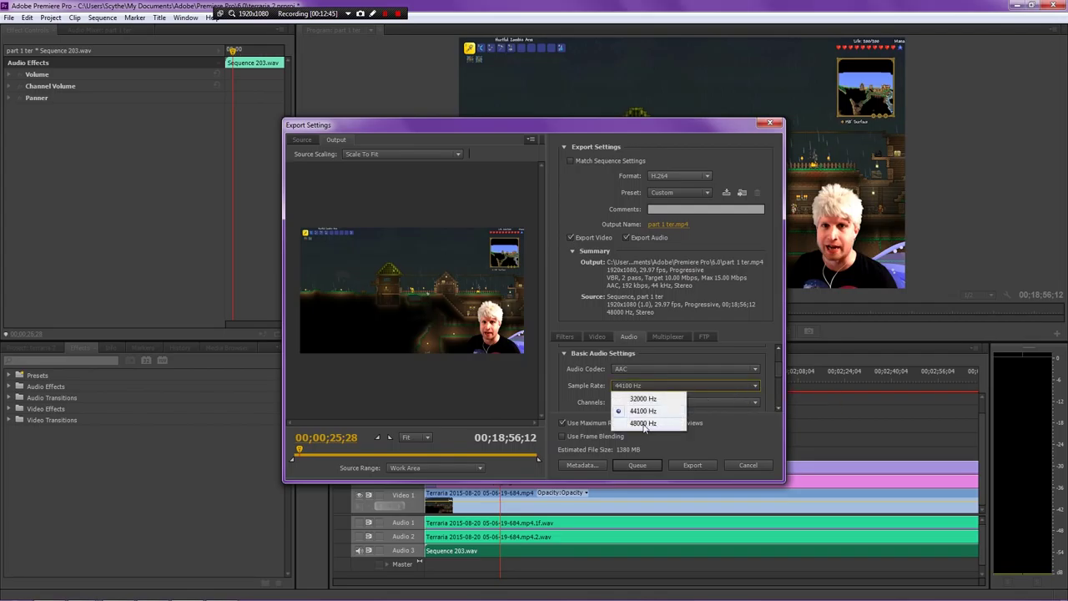
pyautogui.click(766, 389)
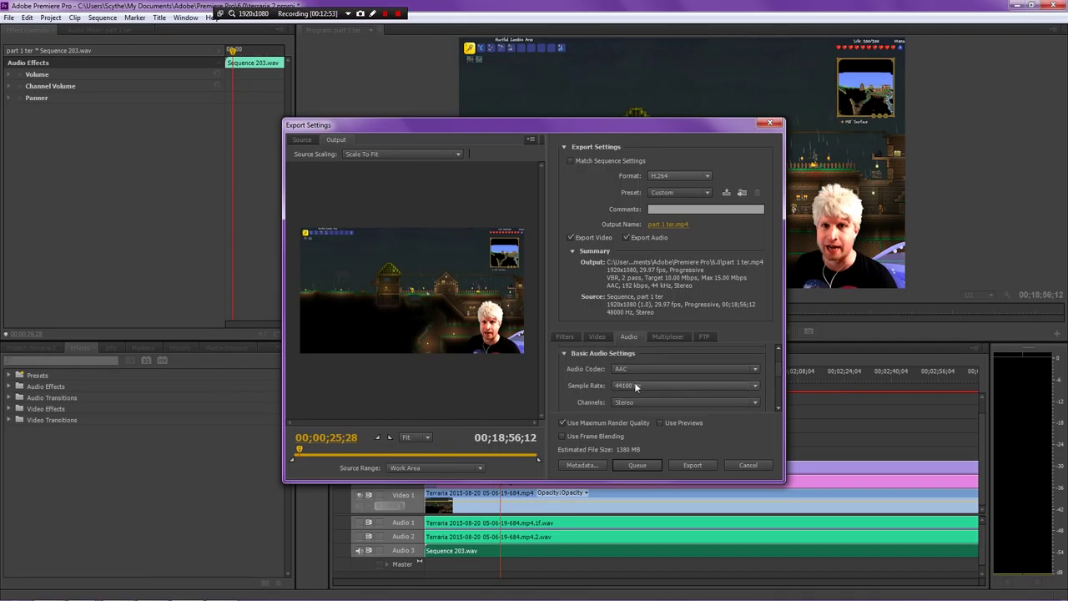
pyautogui.click(730, 390)
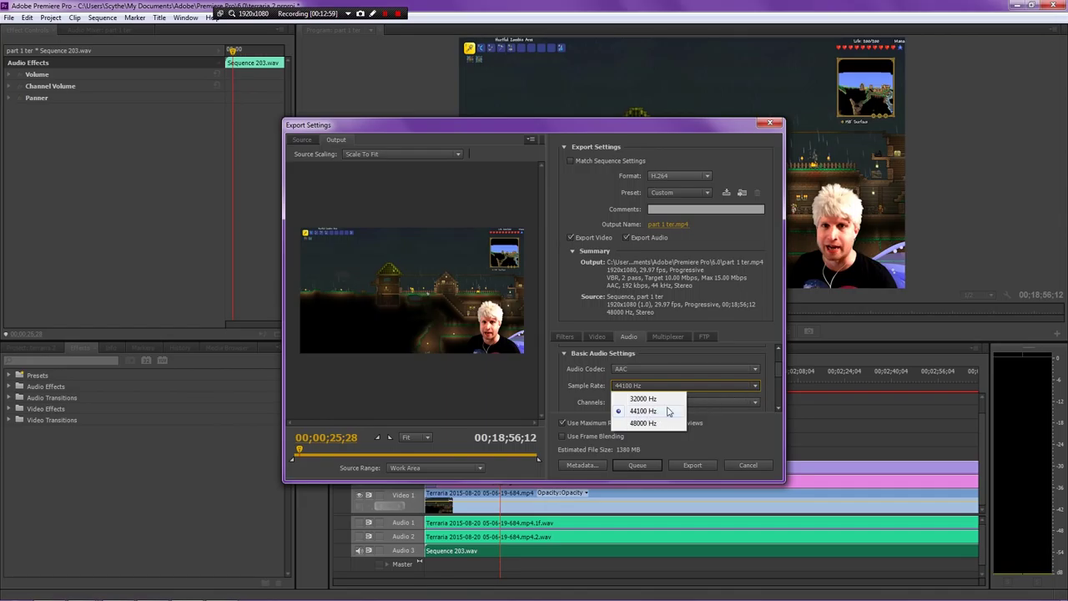
pyautogui.click(769, 390)
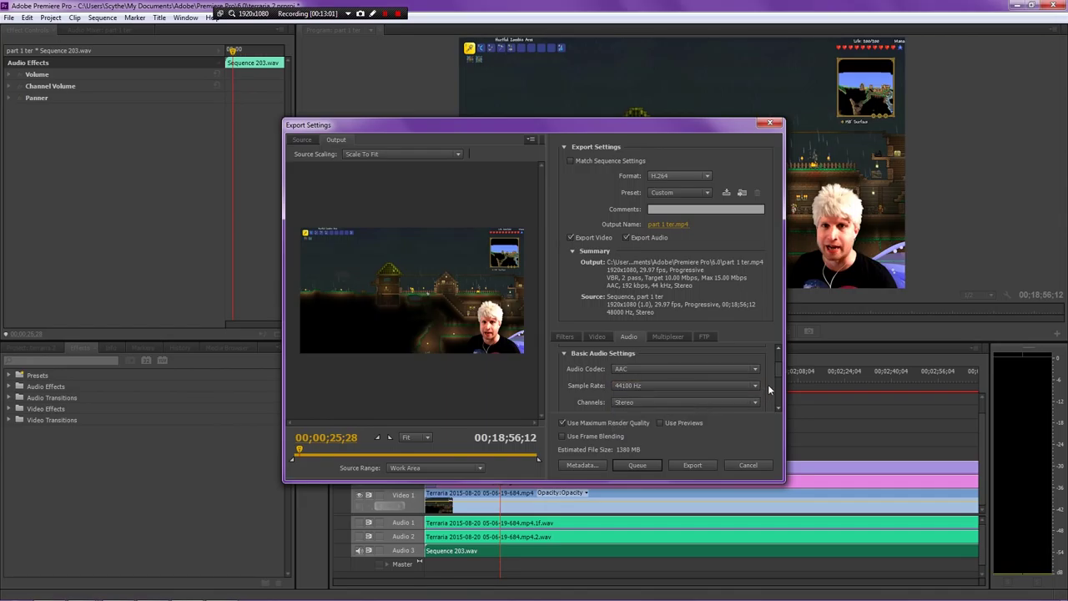
# Step: Review the audio bitrate options and keep it at 192 kbps
pyautogui.scroll(-2, 769, 390)
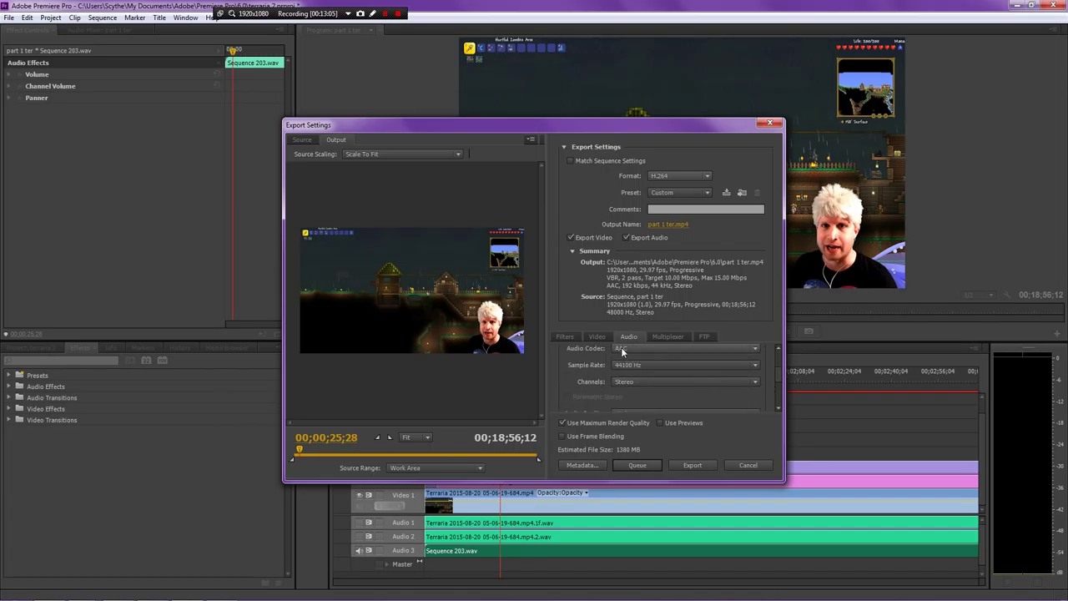
pyautogui.scroll(-2, 757, 377)
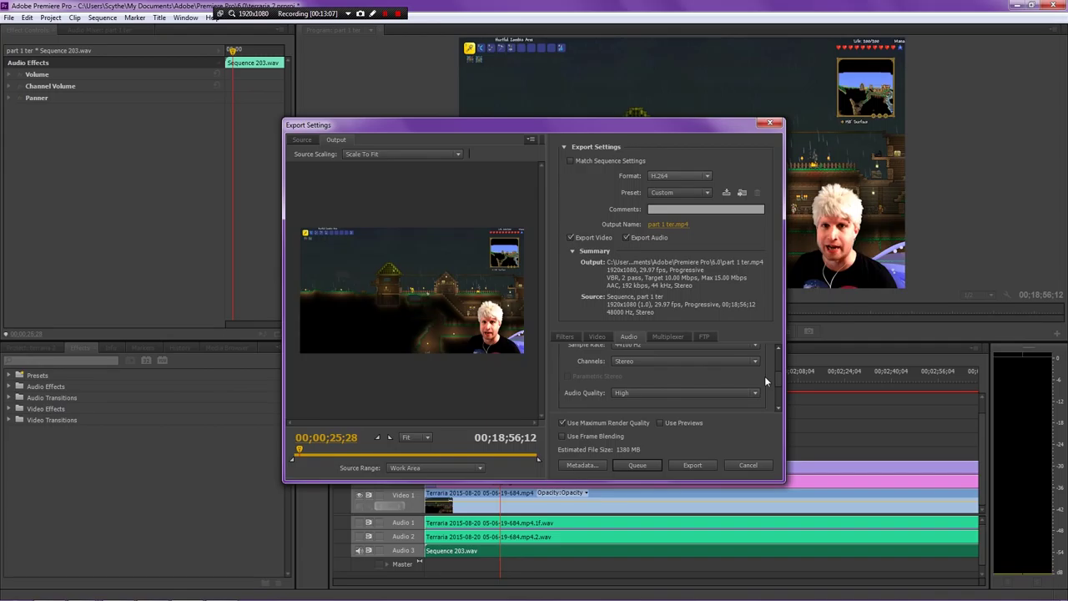
pyautogui.scroll(-2, 765, 375)
pyautogui.scroll(-1, 766, 375)
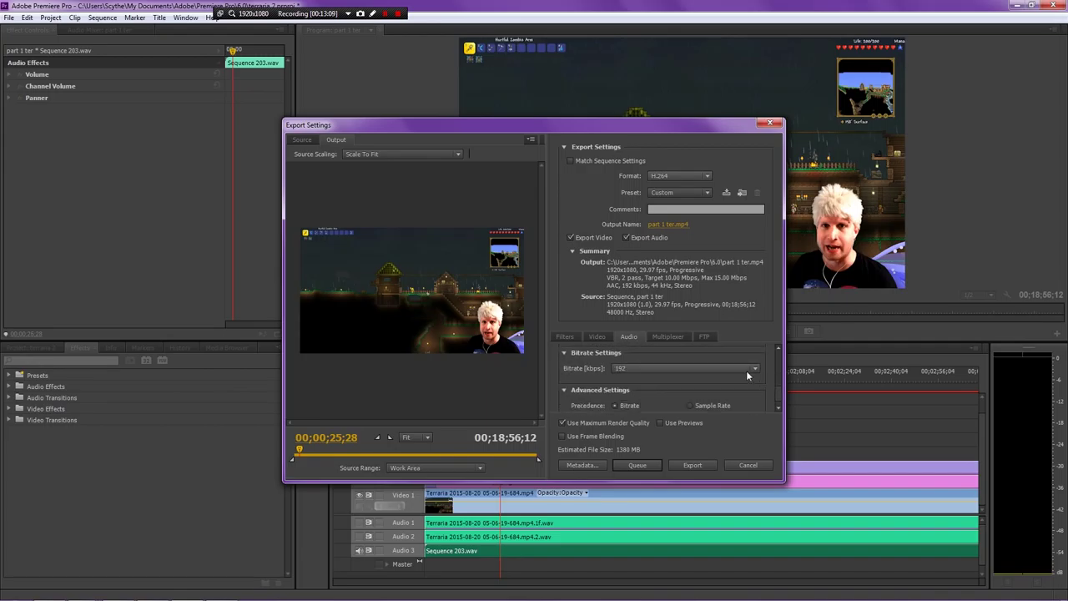
pyautogui.click(757, 370)
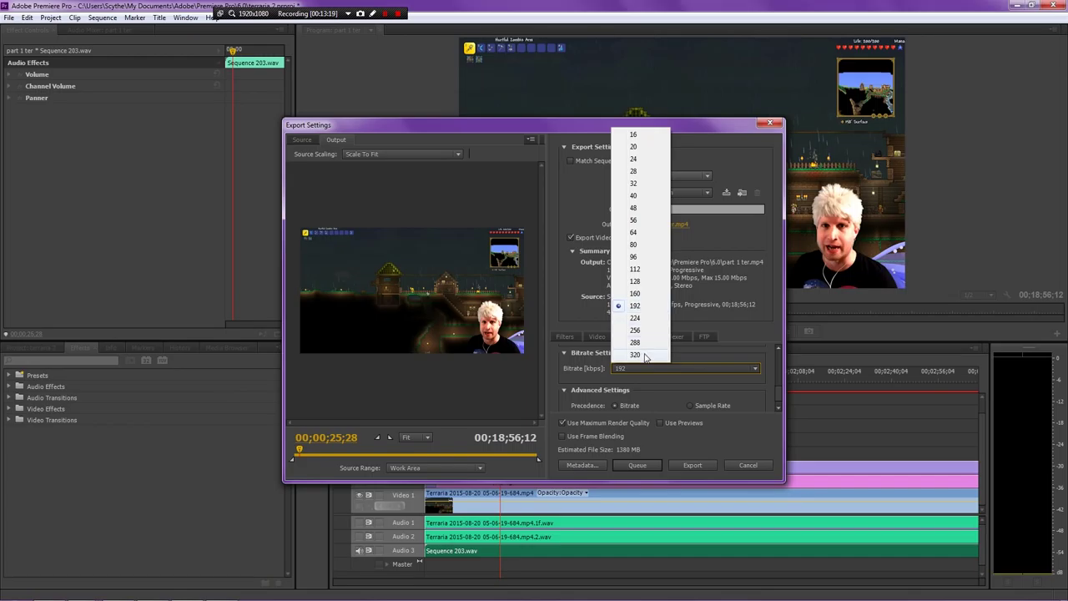
pyautogui.click(756, 370)
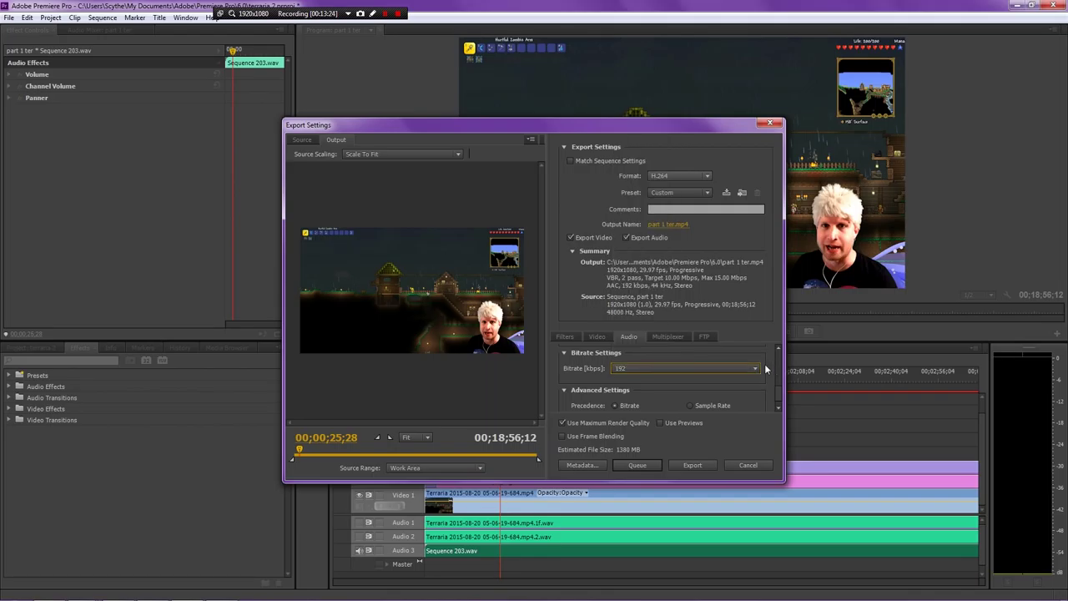
# Step: In Media Encoder, delete the newly added part 1 ter job from the queue and reposition the window
pyautogui.scroll(-1, 765, 365)
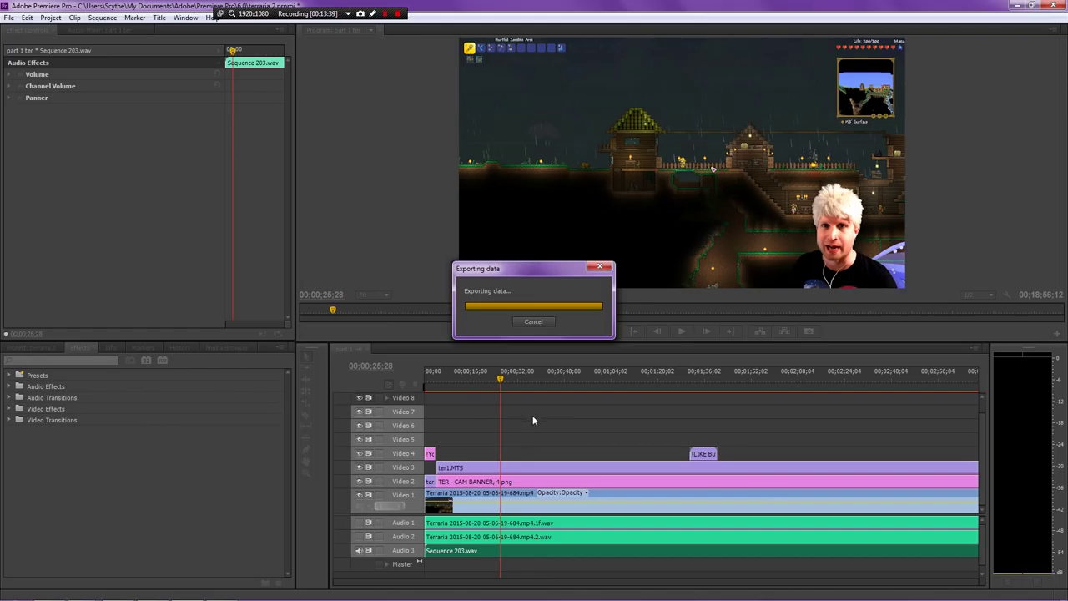
pyautogui.click(221, 590)
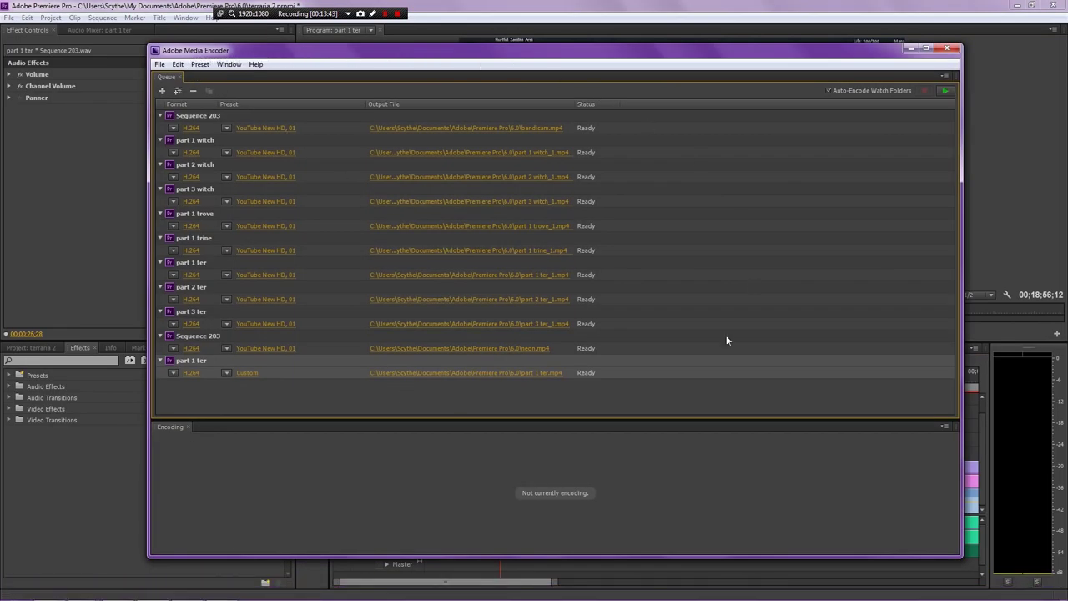
pyautogui.click(374, 402)
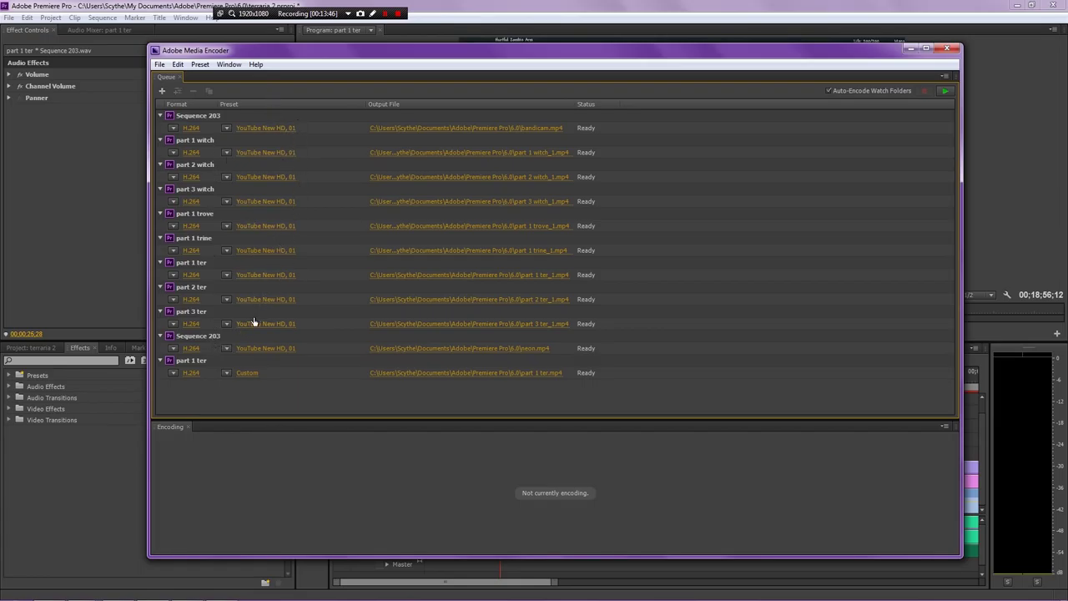
pyautogui.click(264, 361)
pyautogui.press('Delete')
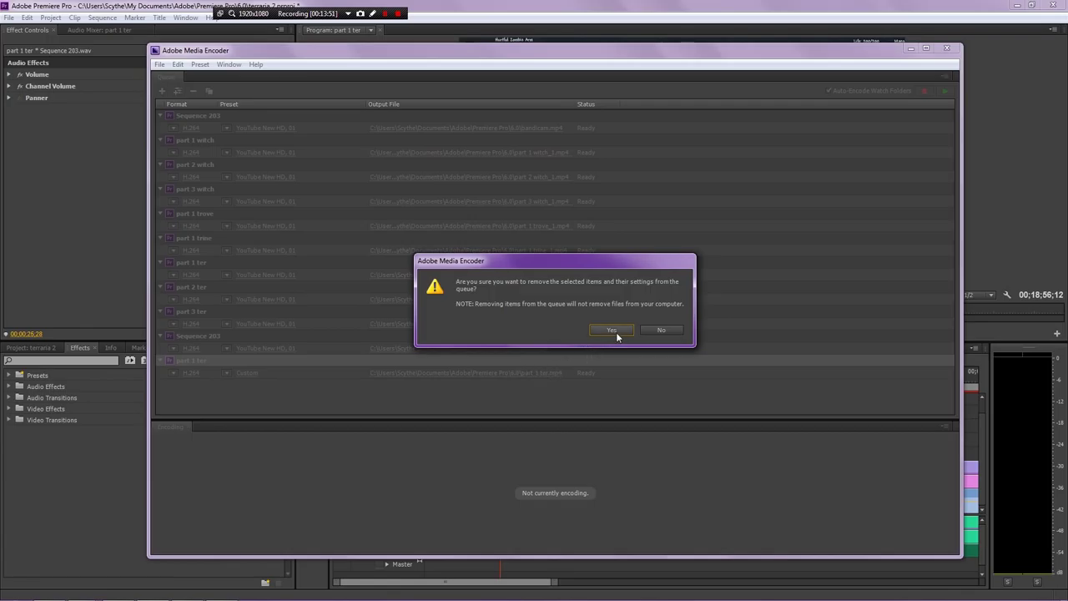
pyautogui.click(612, 330)
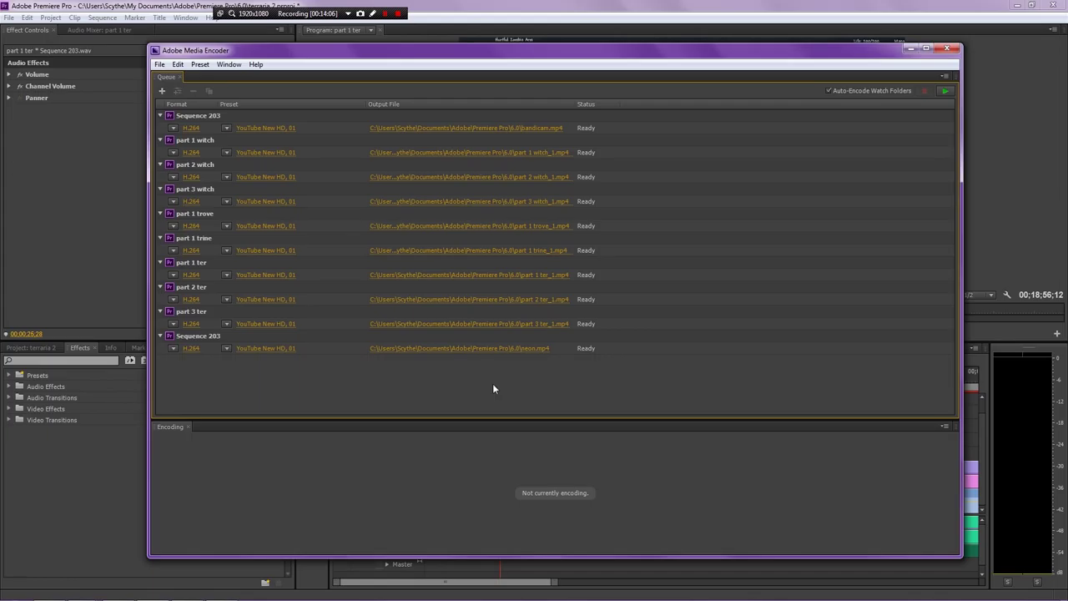
pyautogui.moveTo(674, 56)
pyautogui.mouseDown()
pyautogui.moveTo(630, 70)
pyautogui.moveTo(661, 52)
pyautogui.mouseUp()
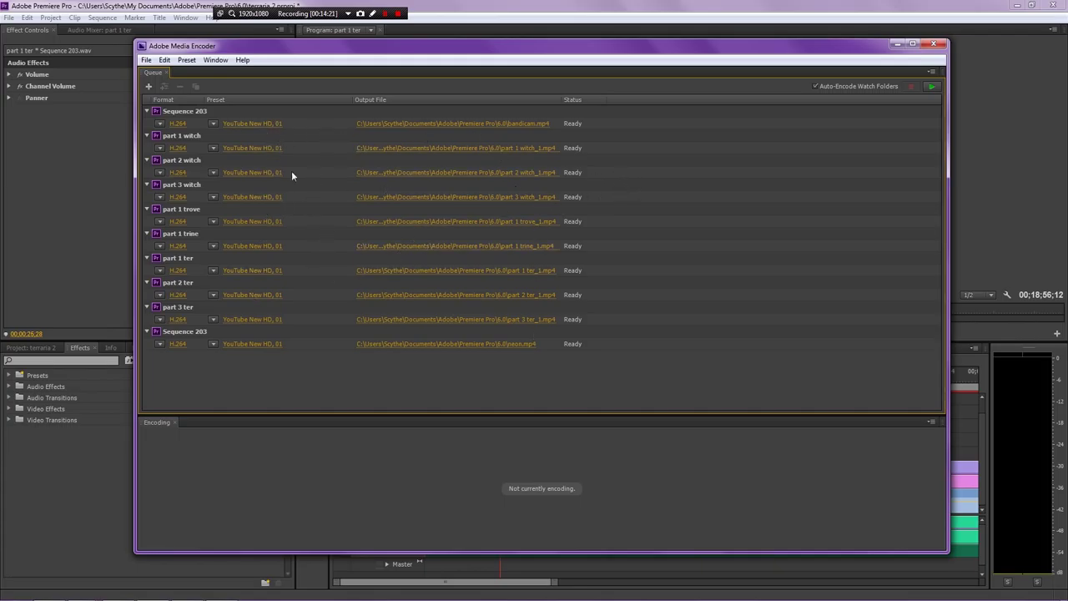
# Step: Minimize Media Encoder and deselect the clip on the part 1 ter timeline
pyautogui.click(897, 44)
pyautogui.click(747, 419)
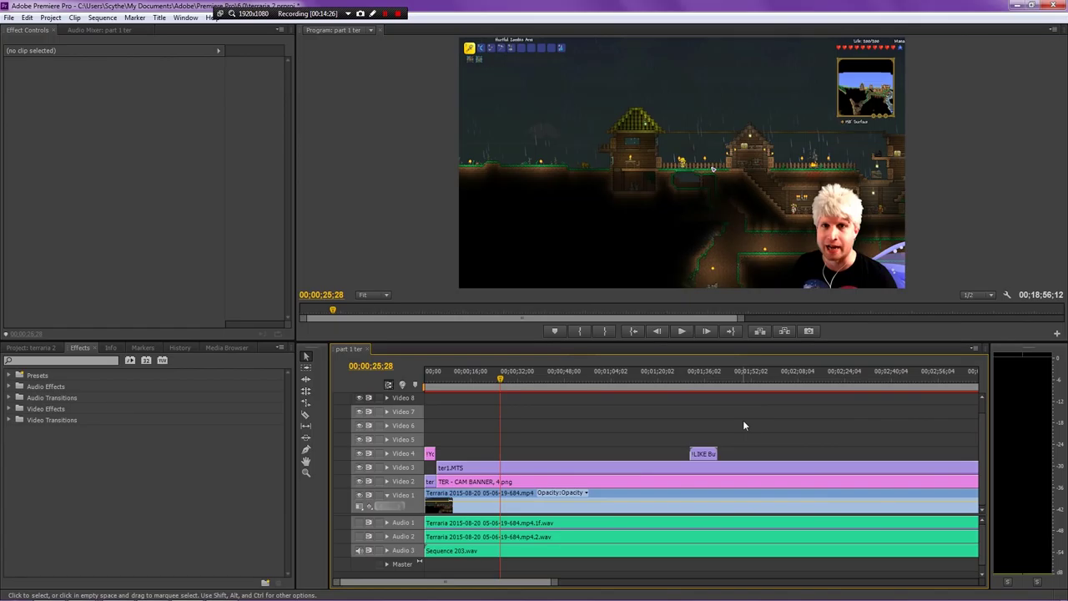